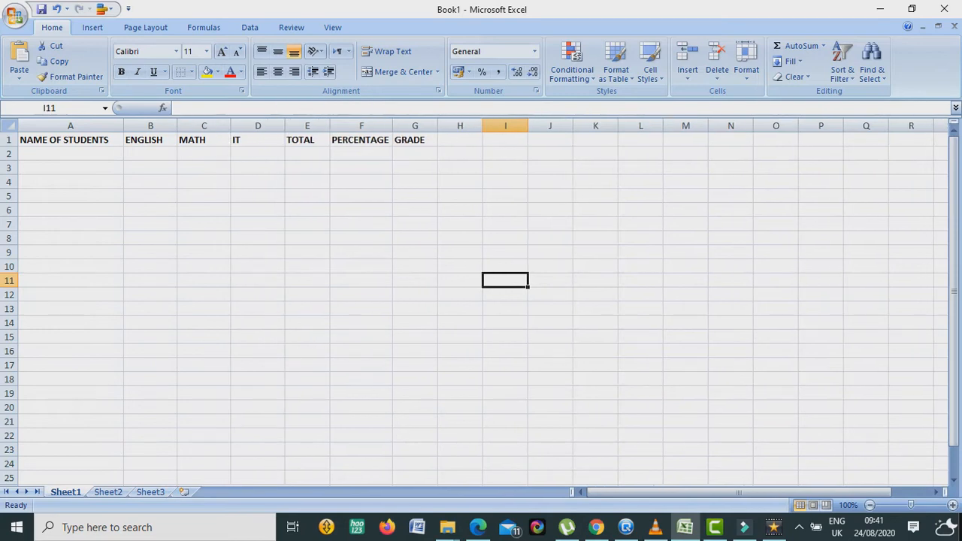
- Widen the PERCENTAGE and GRADE columns slightly
{"action": "left_click_drag", "start_coordinate": [398, 127], "coordinate": [407, 126]}
{"action": "left_click_drag", "start_coordinate": [452, 127], "coordinate": [461, 126]}
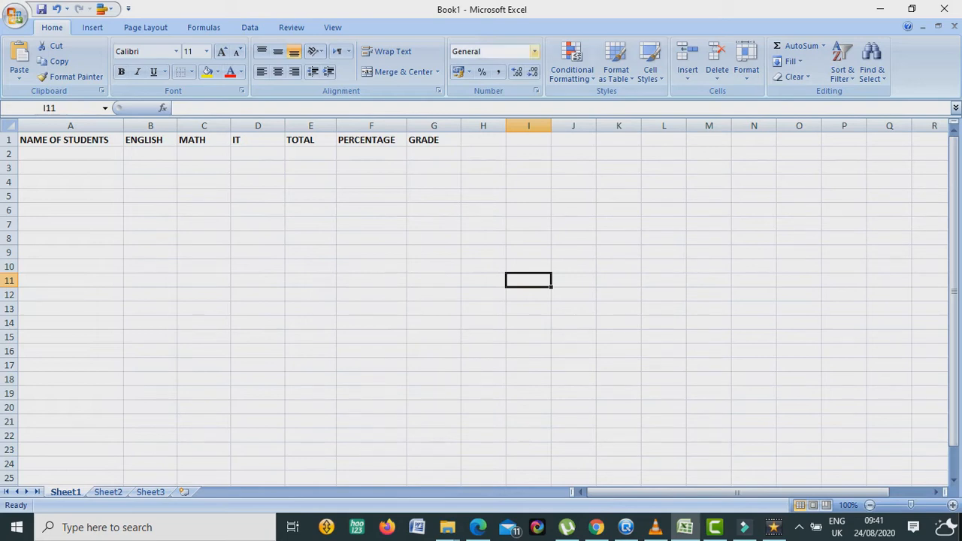
- Centre the contents of the marksheet range A1:G6 and apply All Borders to it
{"action": "left_click_drag", "start_coordinate": [71, 140], "coordinate": [434, 140]}
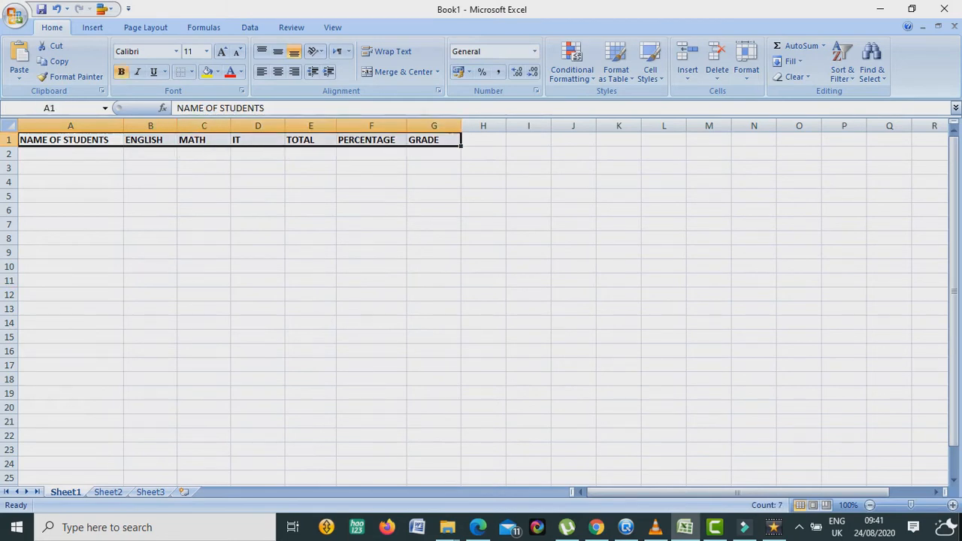
{"action": "left_click", "coordinate": [434, 140]}
{"action": "left_click_drag", "start_coordinate": [433, 140], "coordinate": [70, 224]}
{"action": "left_click", "coordinate": [191, 73]}
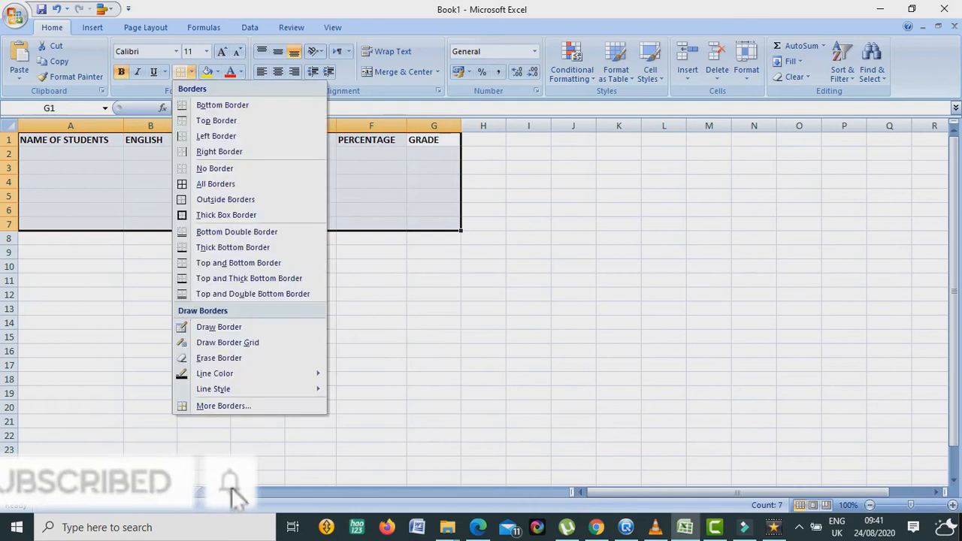
{"action": "left_click", "coordinate": [191, 72]}
{"action": "left_click", "coordinate": [192, 72]}
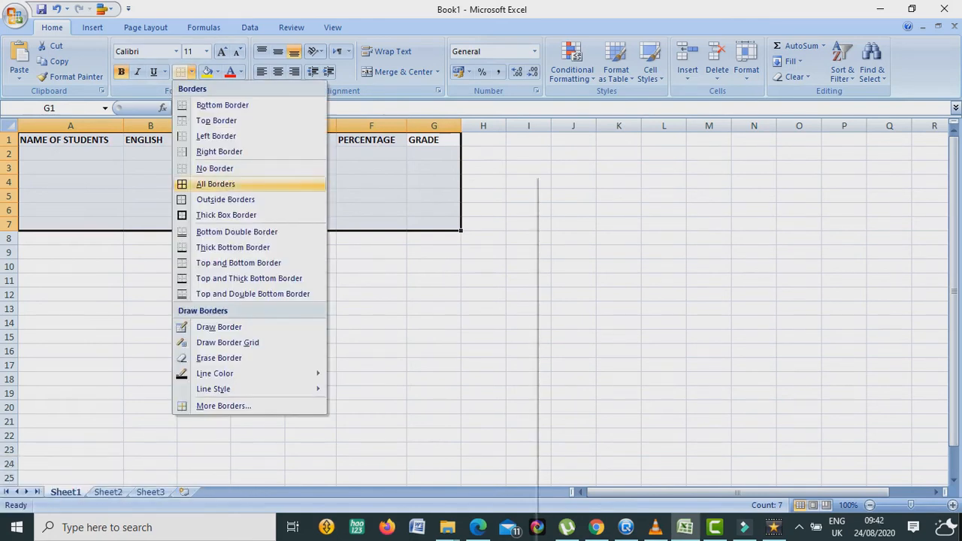
{"action": "left_click", "coordinate": [216, 184]}
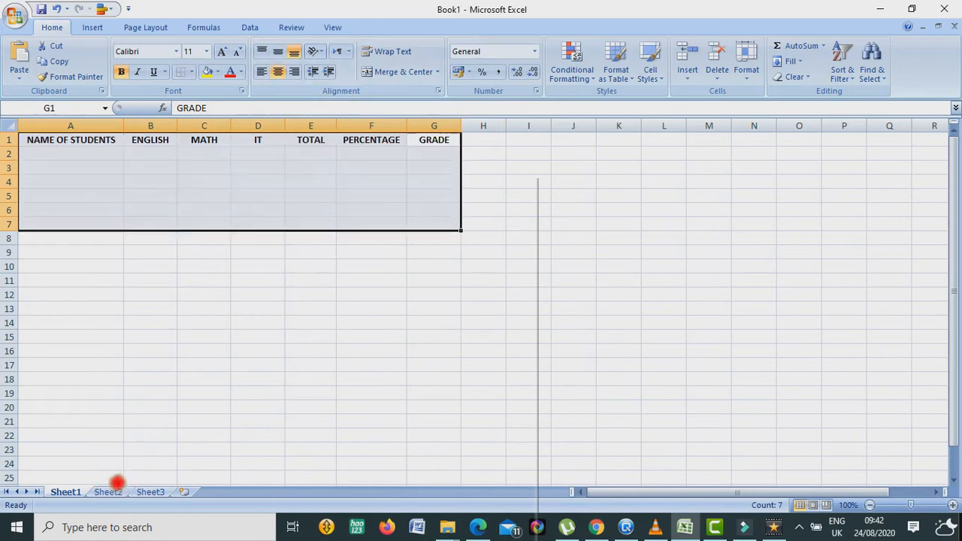
{"action": "left_click", "coordinate": [192, 71]}
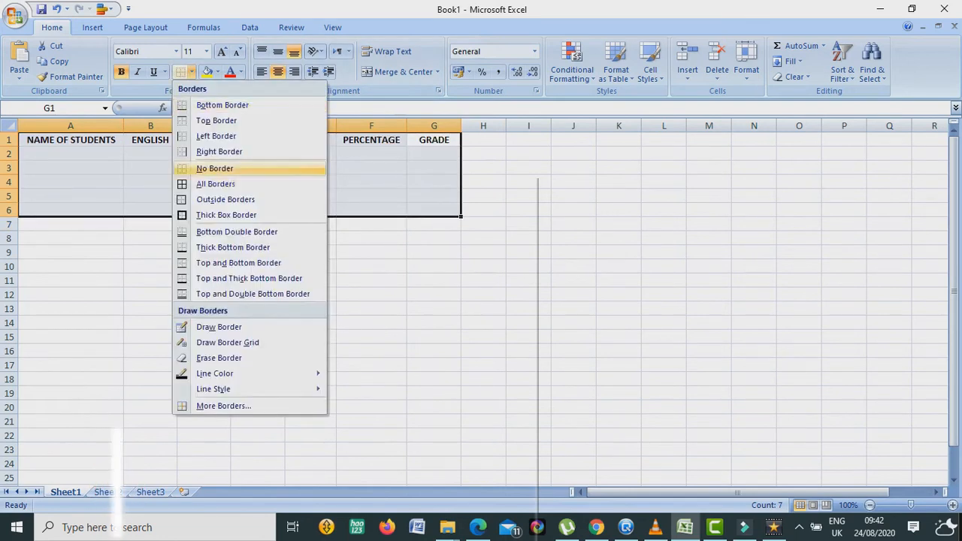
{"action": "left_click", "coordinate": [215, 184]}
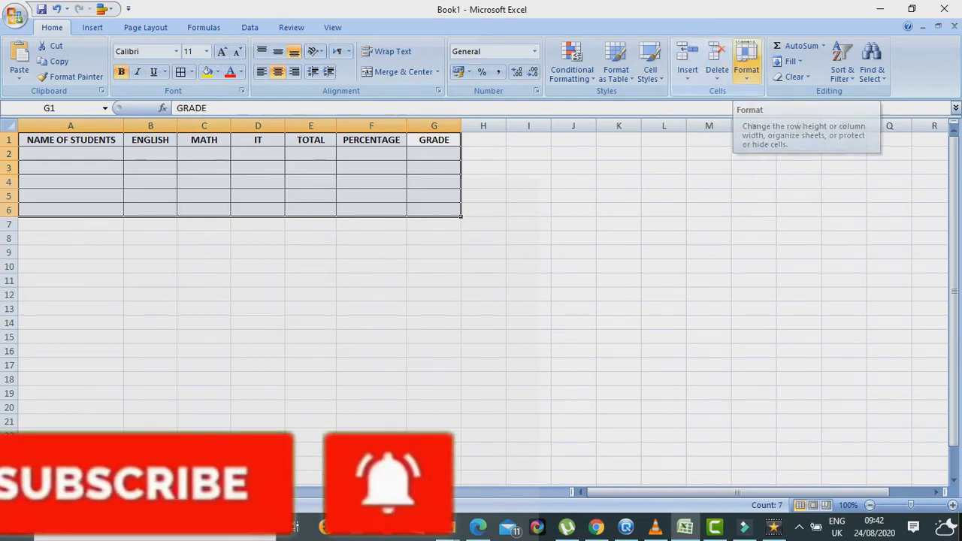
- Set the row height of table rows 1 to 6 to 20
{"action": "left_click", "coordinate": [747, 67]}
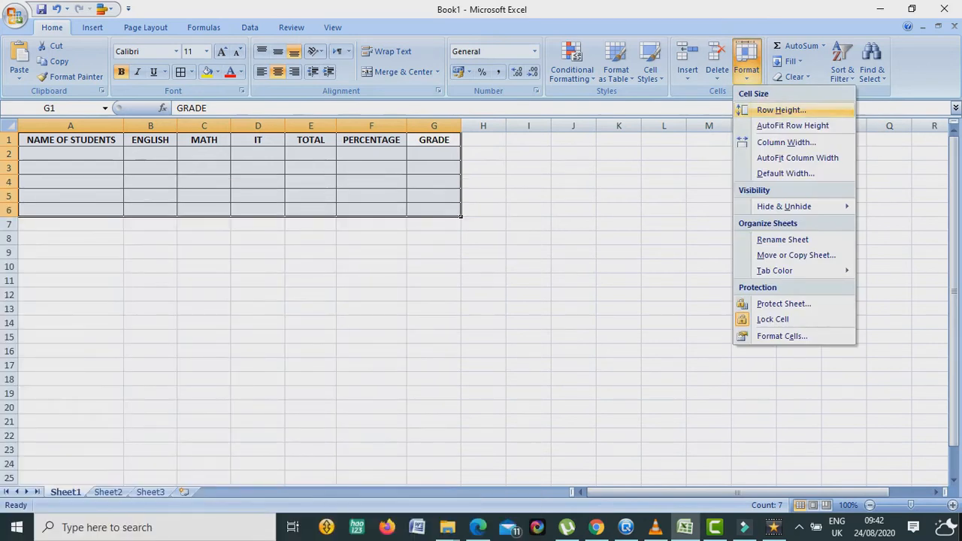
{"action": "left_click", "coordinate": [781, 110]}
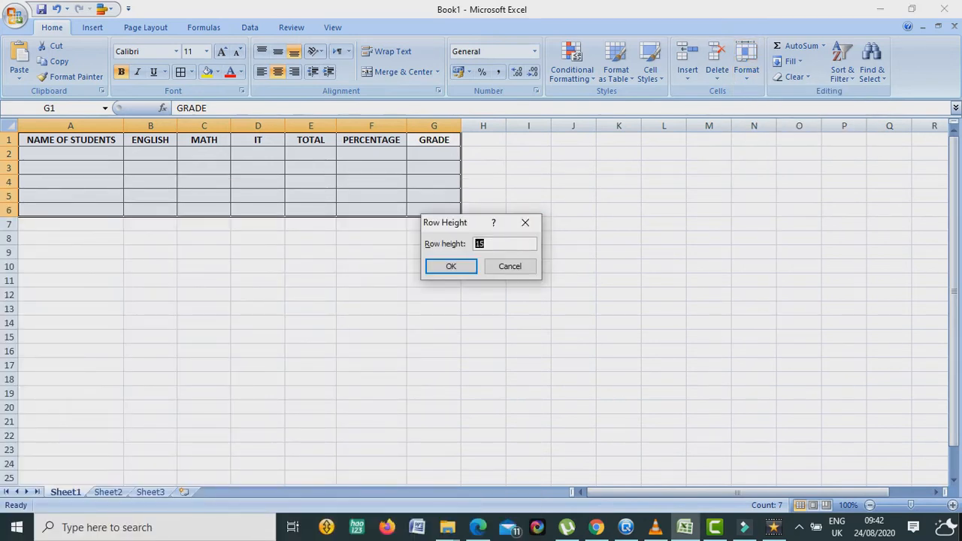
{"action": "type", "text": "1"}
{"action": "key", "text": "BackSpace"}
{"action": "type", "text": "20"}
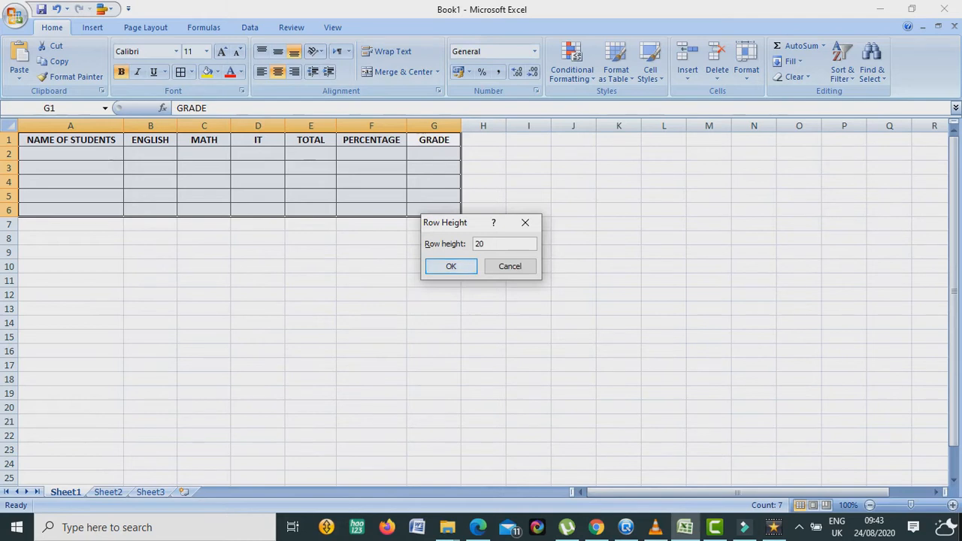
{"action": "key", "text": "Return"}
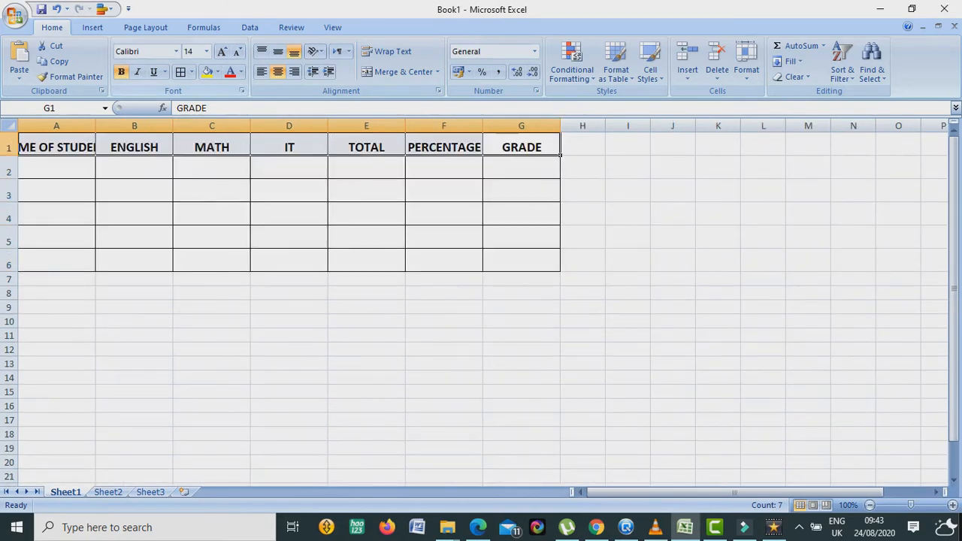
- Give the heading cells A1:G1 a light orange fill and dark purple text
{"action": "left_click", "coordinate": [217, 72]}
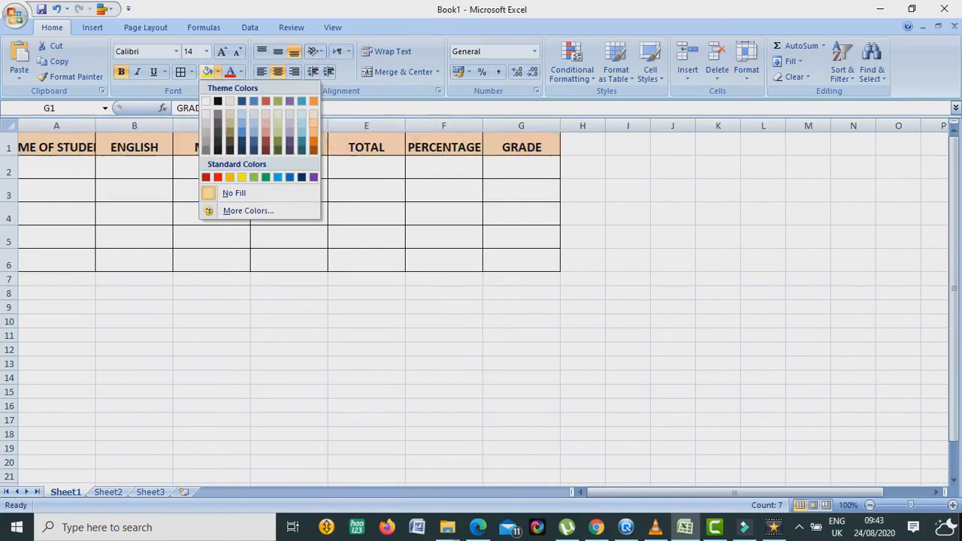
{"action": "left_click", "coordinate": [314, 124]}
{"action": "left_click", "coordinate": [241, 72]}
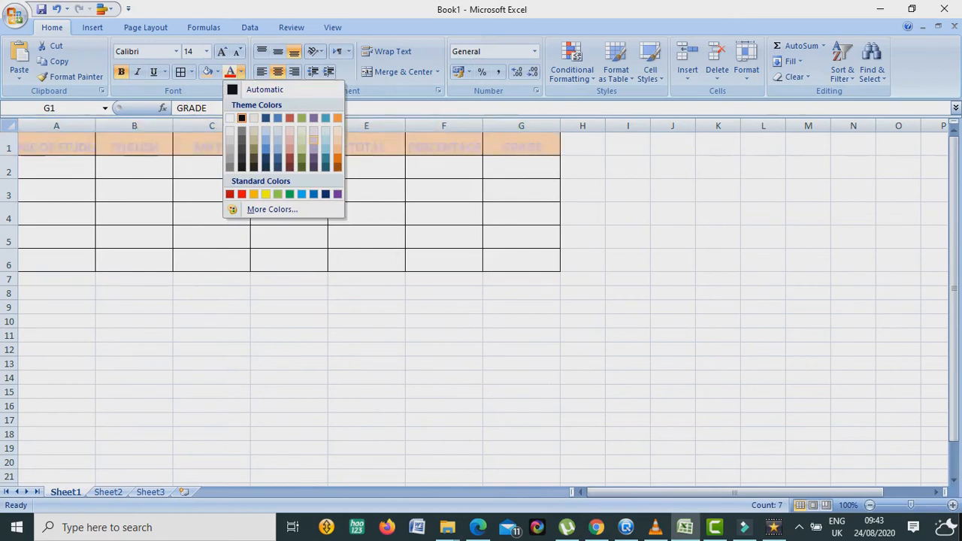
{"action": "left_click", "coordinate": [313, 167]}
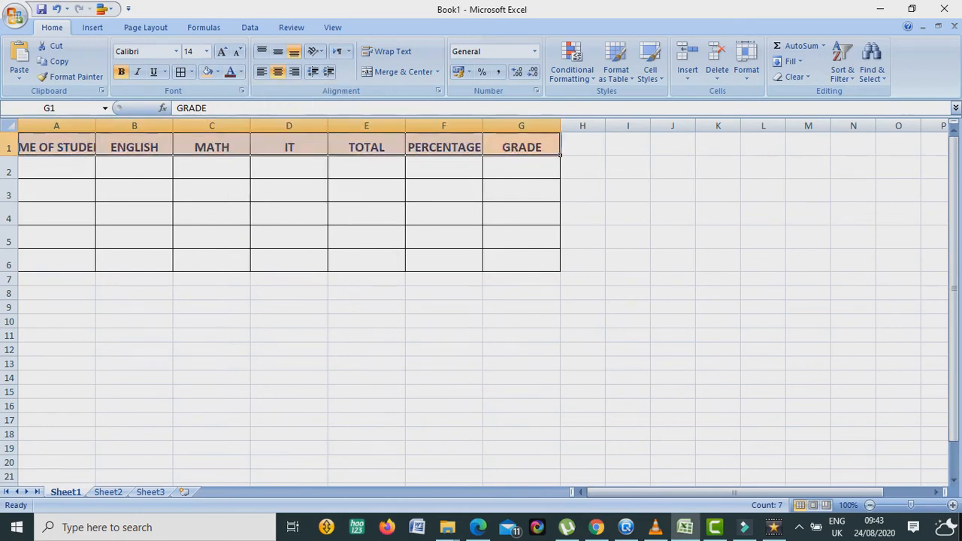
- Change the headings' font to Andalus and widen columns F and A to fit their heading text
{"action": "left_click", "coordinate": [176, 51]}
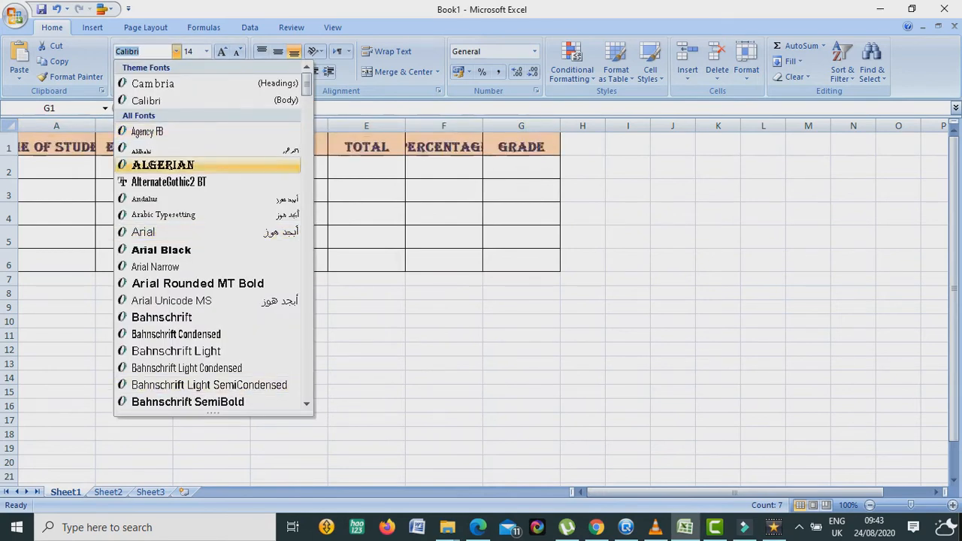
{"action": "left_click", "coordinate": [150, 199]}
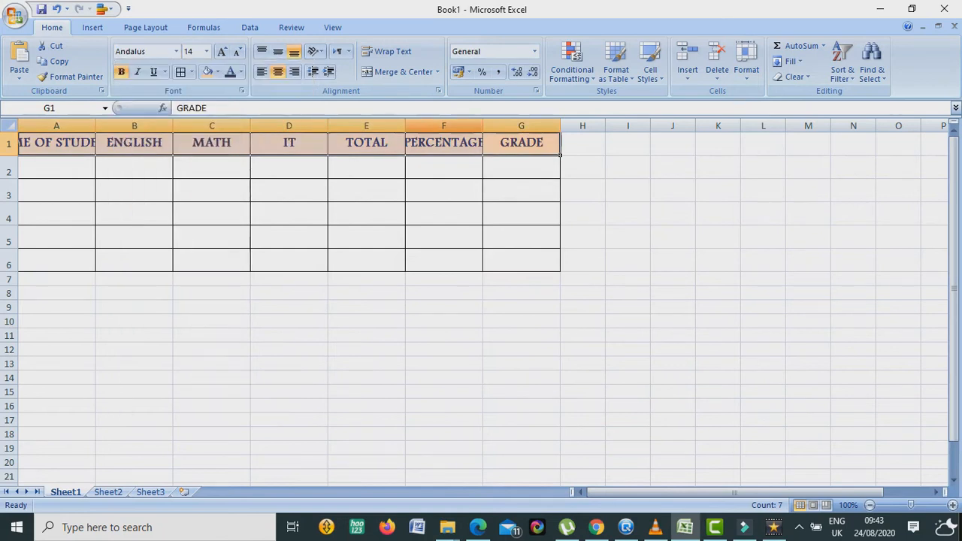
{"action": "left_click_drag", "start_coordinate": [483, 125], "coordinate": [491, 126]}
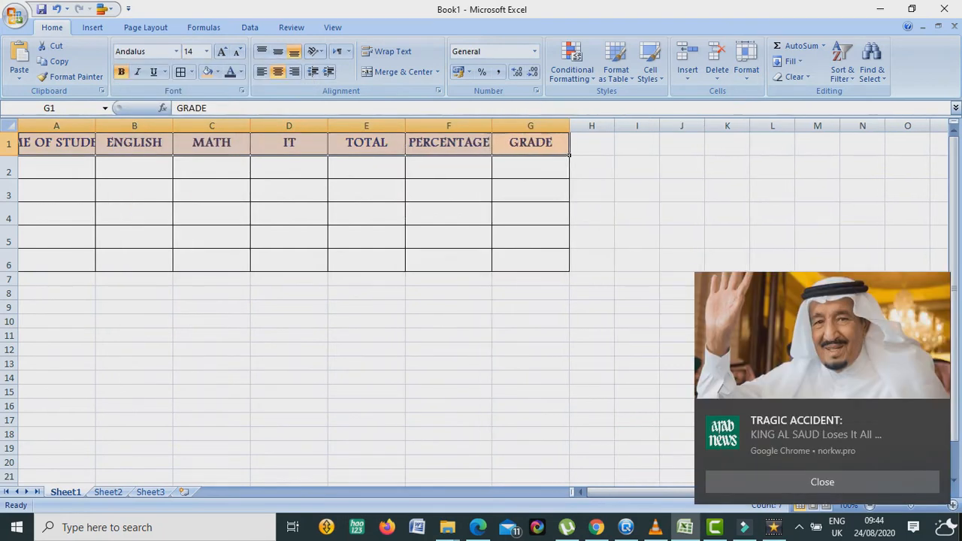
{"action": "left_click_drag", "start_coordinate": [96, 126], "coordinate": [164, 126]}
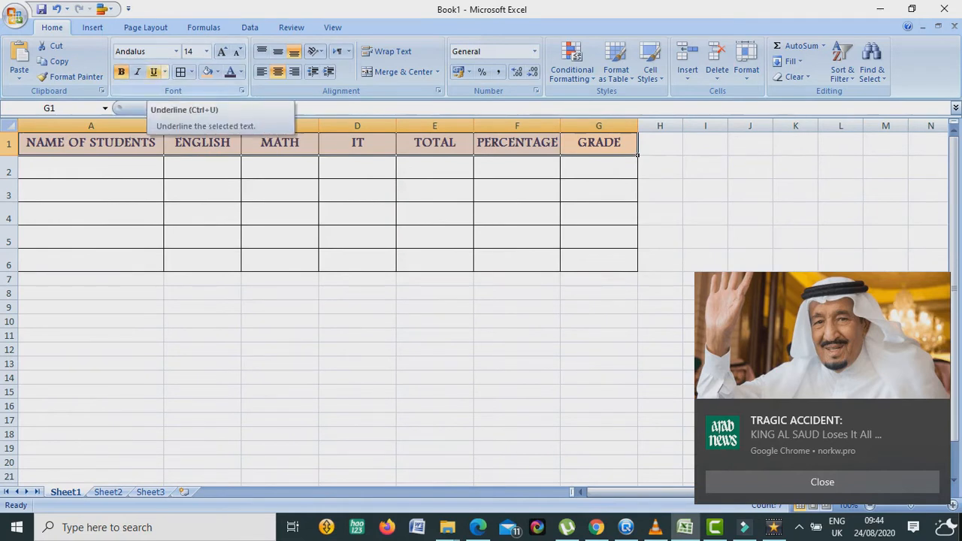
- Enter the four students' names in cells A3 to A6
{"action": "left_click", "coordinate": [91, 190]}
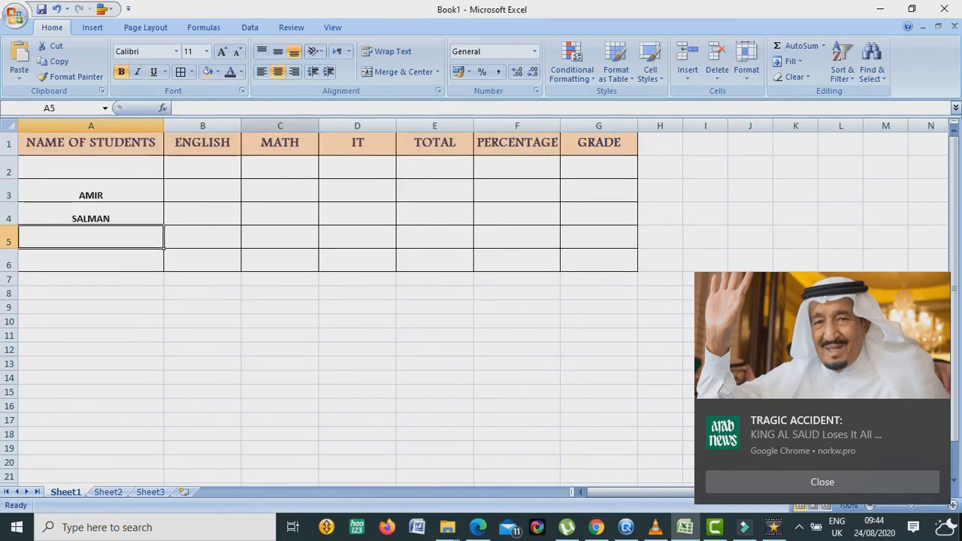
{"action": "type", "text": "SAIF"}
{"action": "key", "text": "Return"}
{"action": "type", "text": "SHANI"}
{"action": "key", "text": "Return"}
- Enter the ENGLISH marks 45, 46, 48 and 45 in cells B3 to B6
{"action": "key", "text": "Up"}
{"action": "key", "text": "Up"}
{"action": "key", "text": "Up"}
{"action": "key", "text": "Up"}
{"action": "key", "text": "Right"}
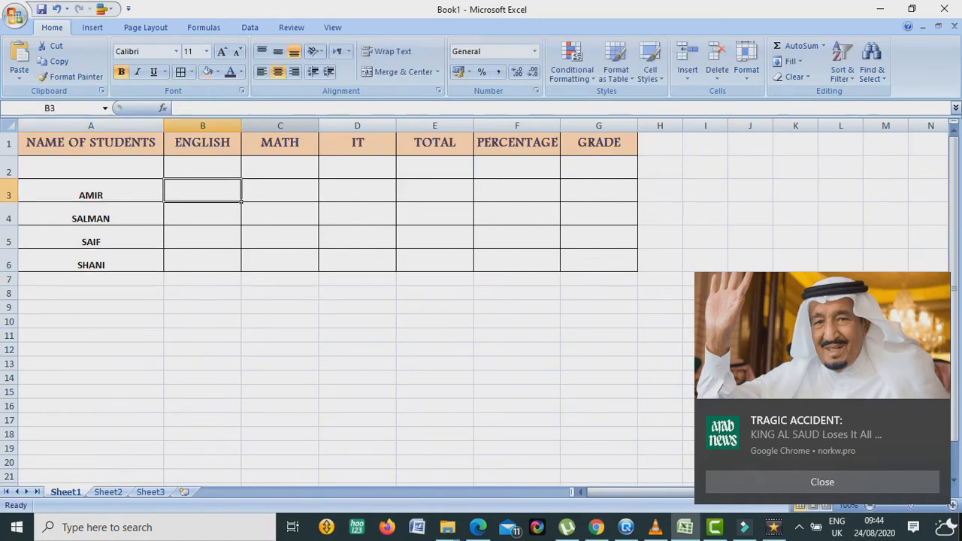
{"action": "type", "text": "45"}
{"action": "key", "text": "Return"}
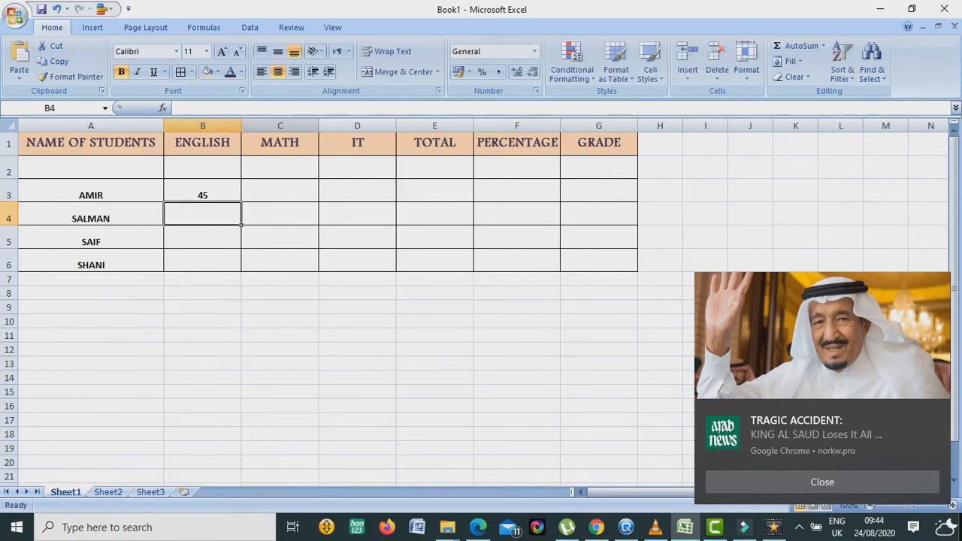
{"action": "type", "text": "46"}
{"action": "key", "text": "Return"}
{"action": "type", "text": "48"}
{"action": "key", "text": "Return"}
{"action": "type", "text": "45"}
- Enter the MATH marks 49, 48, 49 and 47 in cells C3 to C6
{"action": "left_click", "coordinate": [357, 190]}
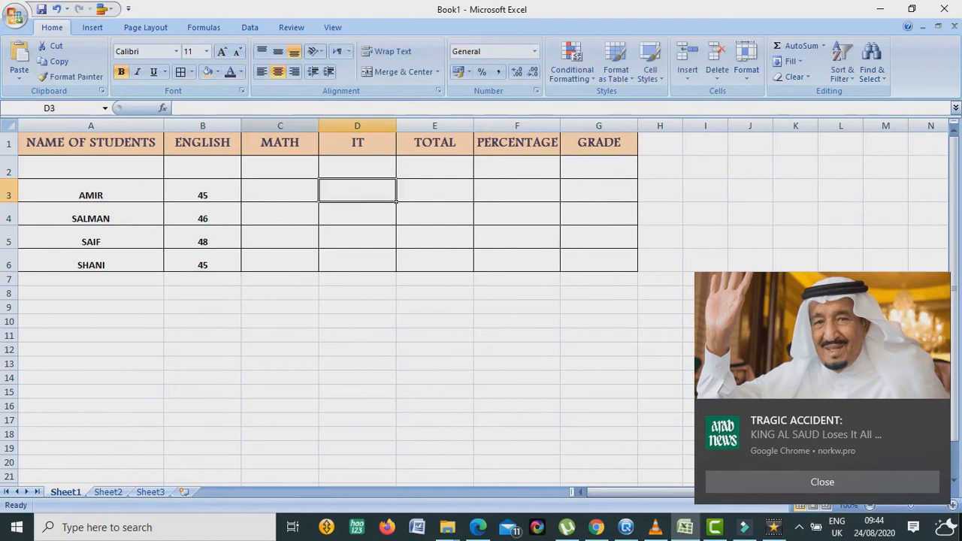
{"action": "key", "text": "Left"}
{"action": "type", "text": "49"}
{"action": "key", "text": "Return"}
{"action": "type", "text": "48"}
{"action": "key", "text": "Return"}
{"action": "type", "text": "49"}
{"action": "key", "text": "Return"}
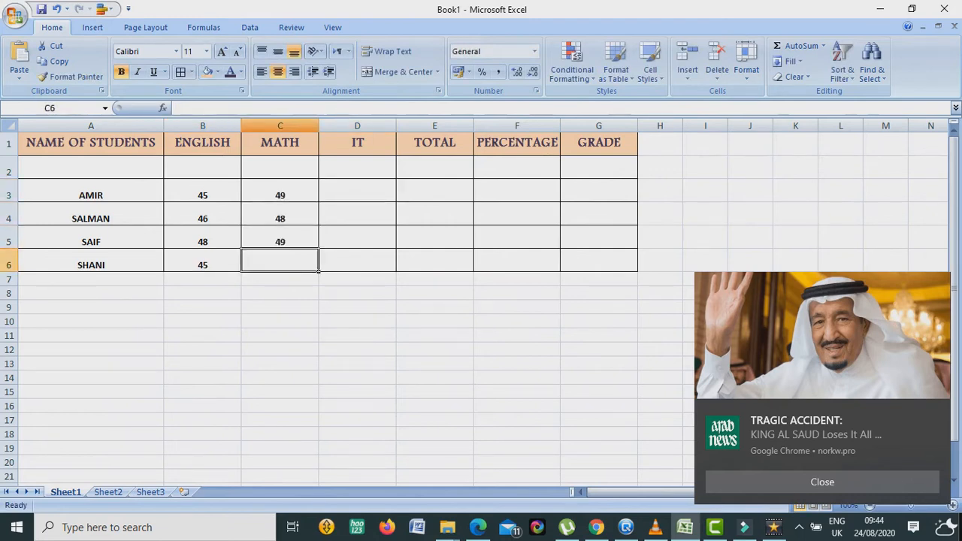
{"action": "type", "text": "47"}
{"action": "key", "text": "Return"}
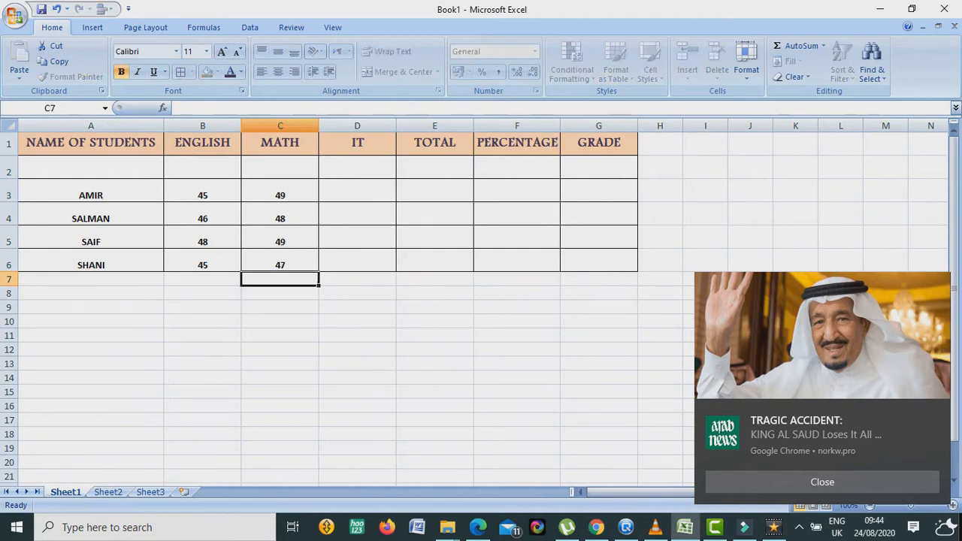
- Enter the IT marks 49, 48, 47 and 49 in cells D3 to D6
{"action": "left_click", "coordinate": [357, 190]}
{"action": "type", "text": "49"}
{"action": "key", "text": "Return"}
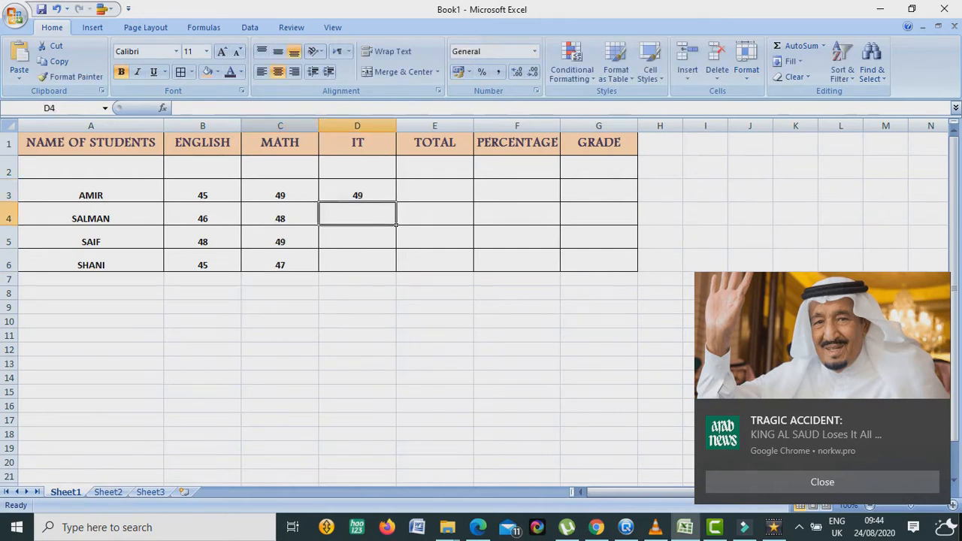
{"action": "type", "text": "48"}
{"action": "key", "text": "Return"}
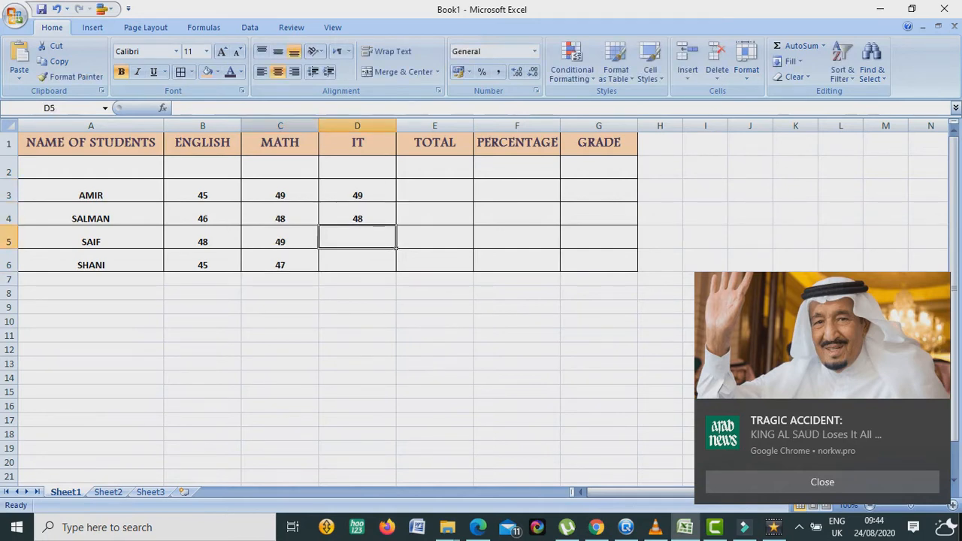
{"action": "type", "text": "47"}
{"action": "key", "text": "Return"}
{"action": "type", "text": "49"}
{"action": "key", "text": "Return"}
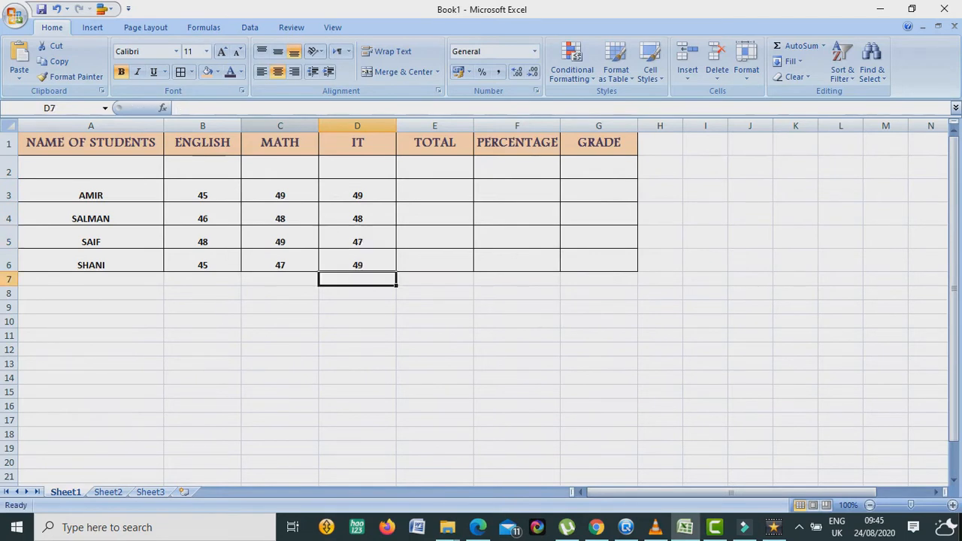
- Set the font size of the student rows A3:G6 to 18
{"action": "key", "text": "Up"}
{"action": "key", "text": "Up"}
{"action": "key", "text": "Up"}
{"action": "key", "text": "Up"}
{"action": "key", "text": "Right"}
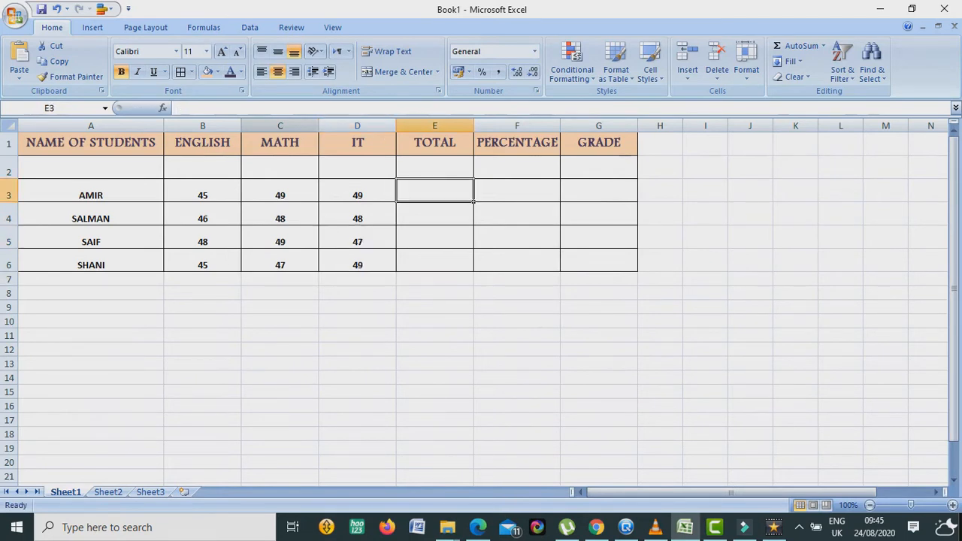
{"action": "left_click_drag", "start_coordinate": [45, 194], "coordinate": [638, 271]}
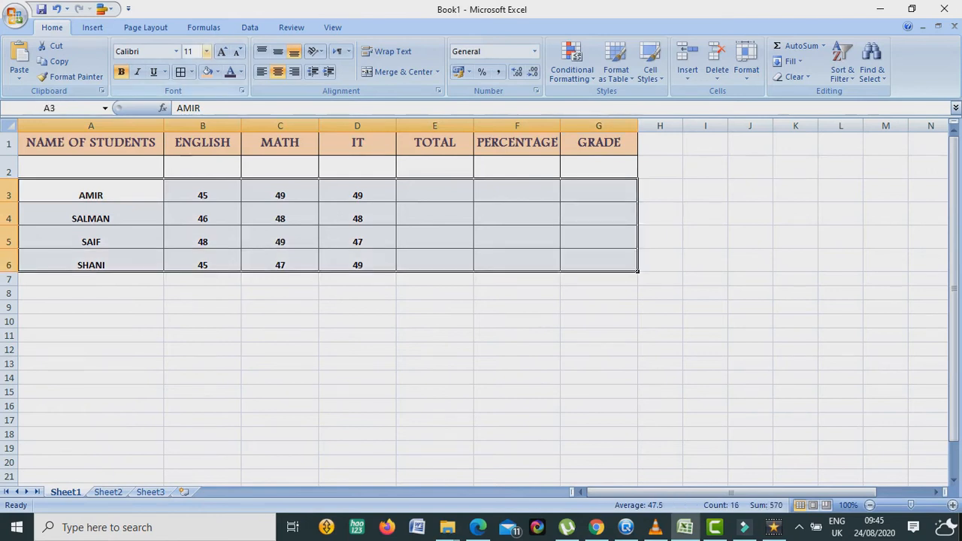
{"action": "left_click", "coordinate": [206, 51]}
{"action": "left_click", "coordinate": [190, 151]}
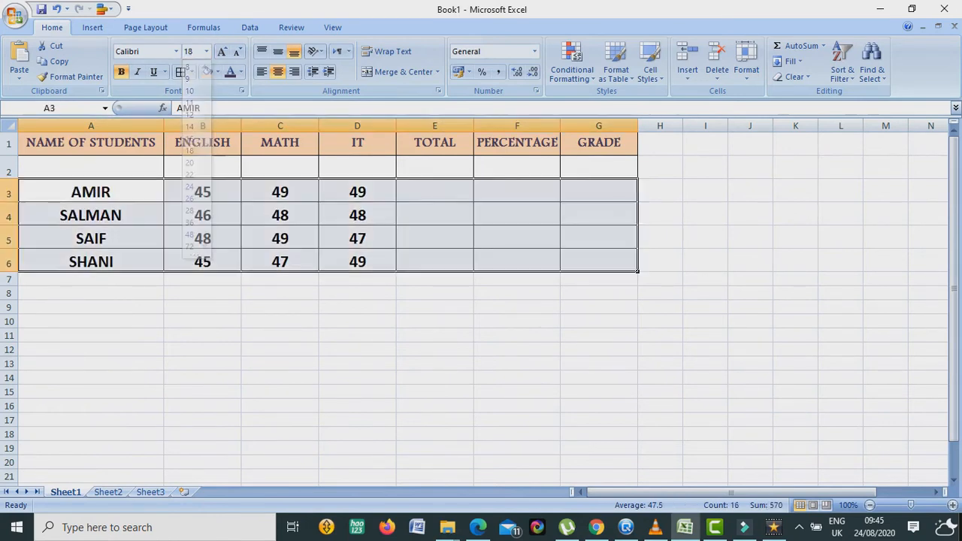
- Total the marks in B3:D3 into E3 with AutoSum and fill the formula down to E6
{"action": "left_click", "coordinate": [434, 191]}
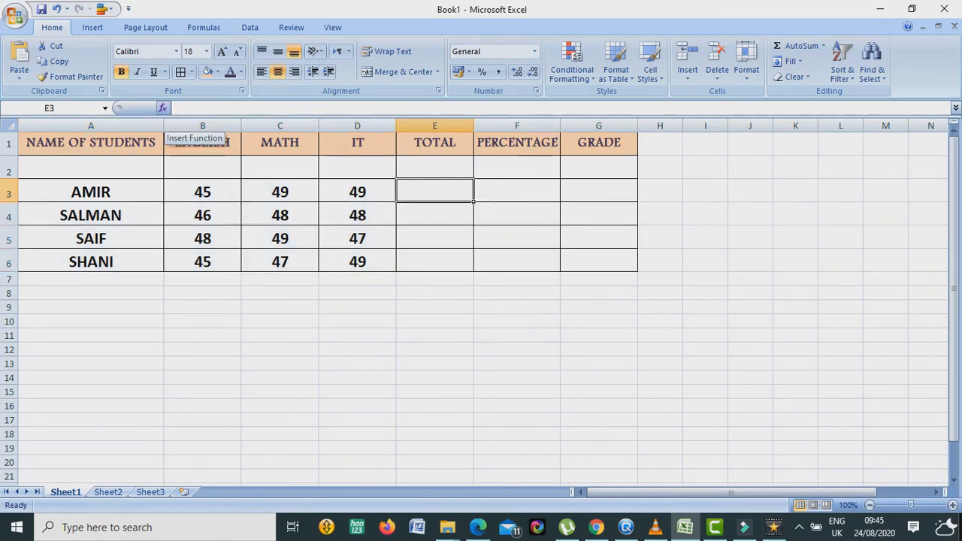
{"action": "left_click_drag", "start_coordinate": [203, 192], "coordinate": [435, 192]}
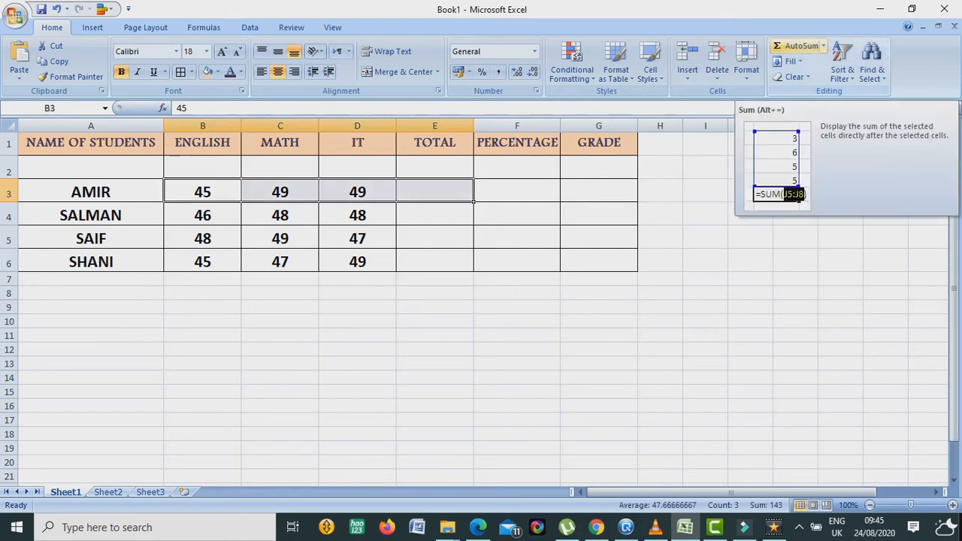
{"action": "left_click", "coordinate": [797, 46]}
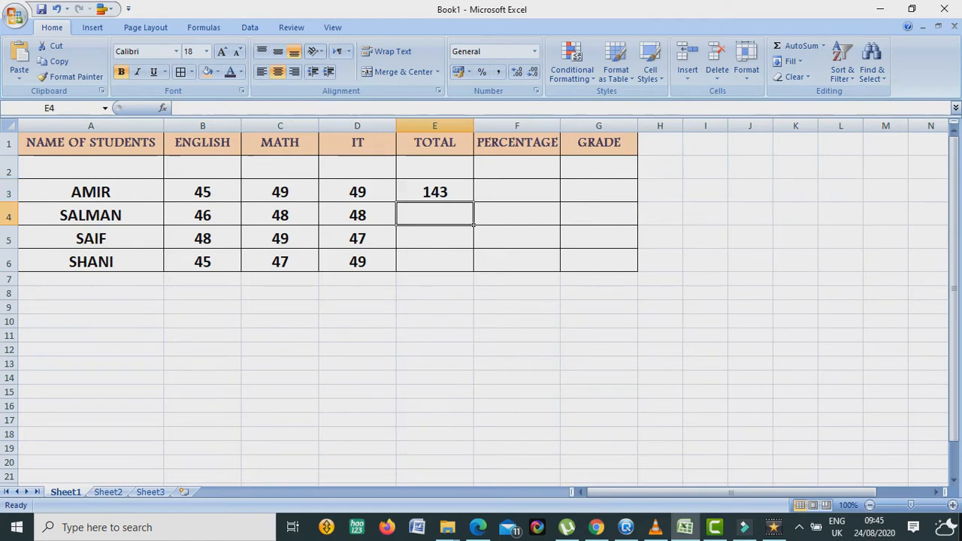
{"action": "left_click", "coordinate": [434, 192]}
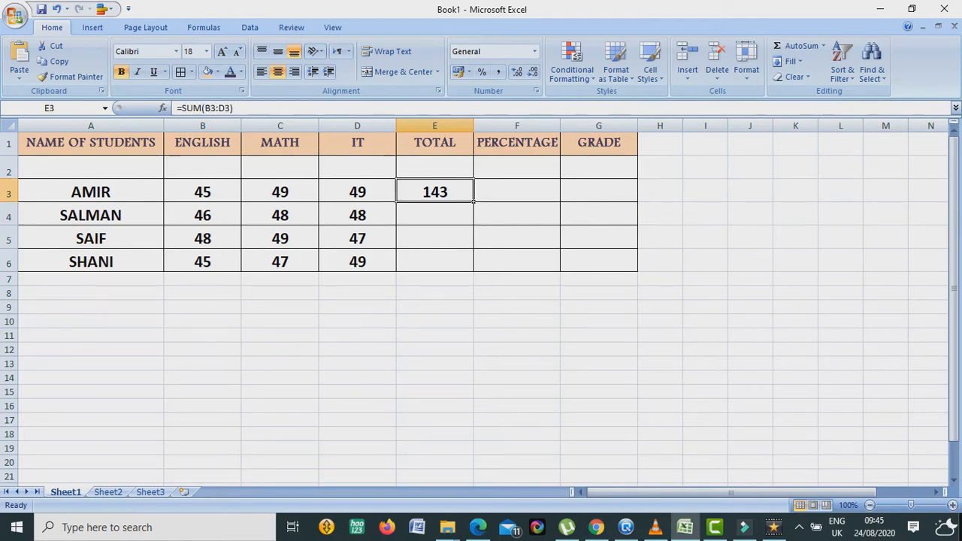
{"action": "left_click_drag", "start_coordinate": [474, 202], "coordinate": [474, 271]}
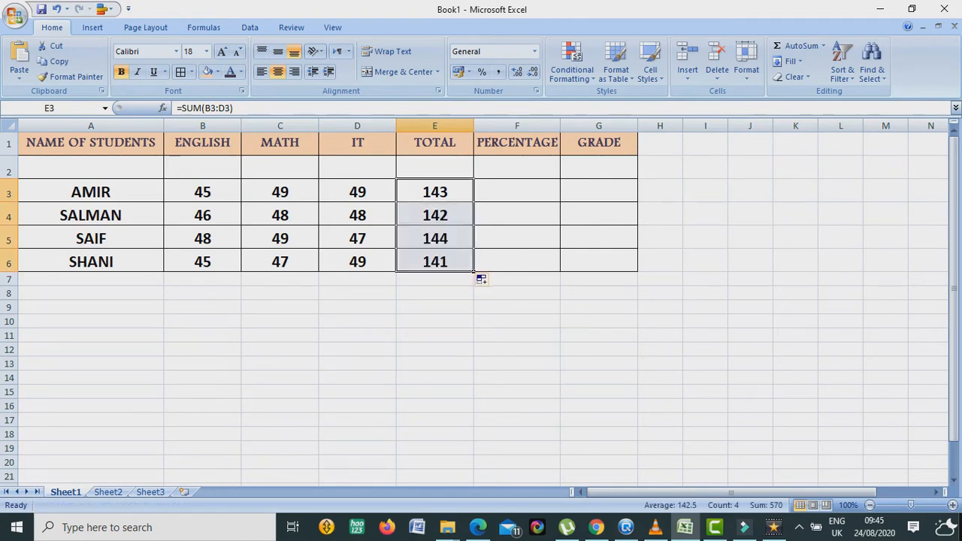
- Undo the fill of the totals and copy the SUM formula from E3 into E4, E5 and E6 instead
{"action": "key", "text": "ctrl+z"}
{"action": "key", "text": "ctrl+c"}
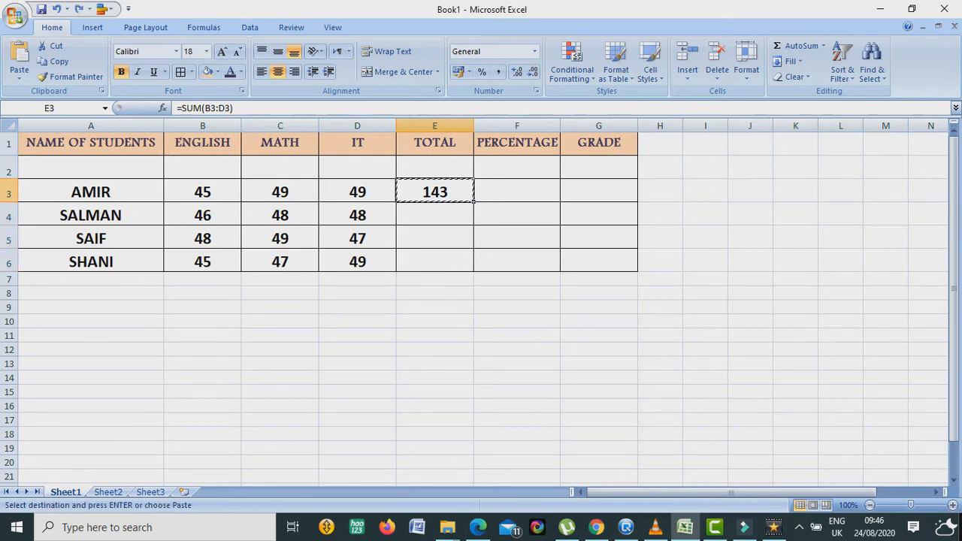
{"action": "key", "text": "Down"}
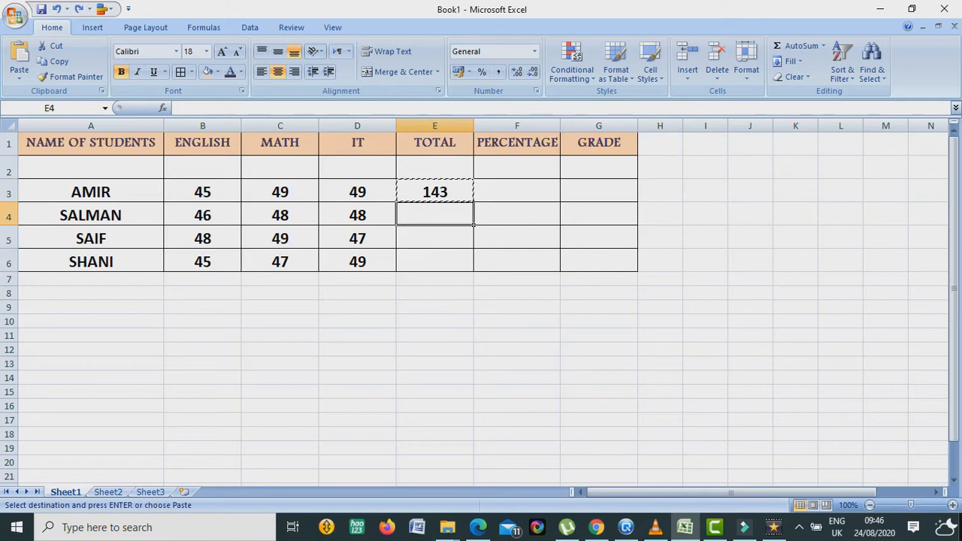
{"action": "key", "text": "ctrl+v"}
{"action": "key", "text": "Down"}
{"action": "key", "text": "ctrl+v"}
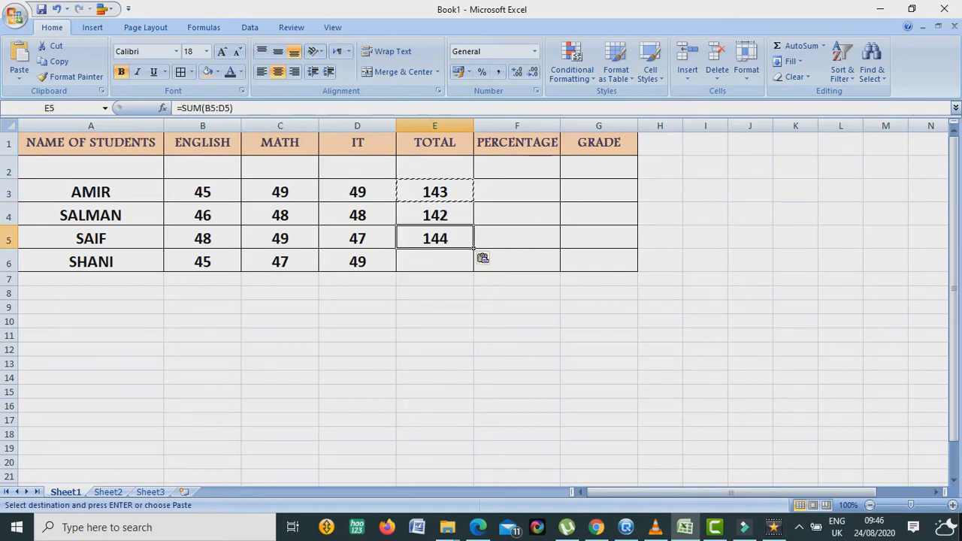
{"action": "key", "text": "Down"}
{"action": "key", "text": "ctrl+v"}
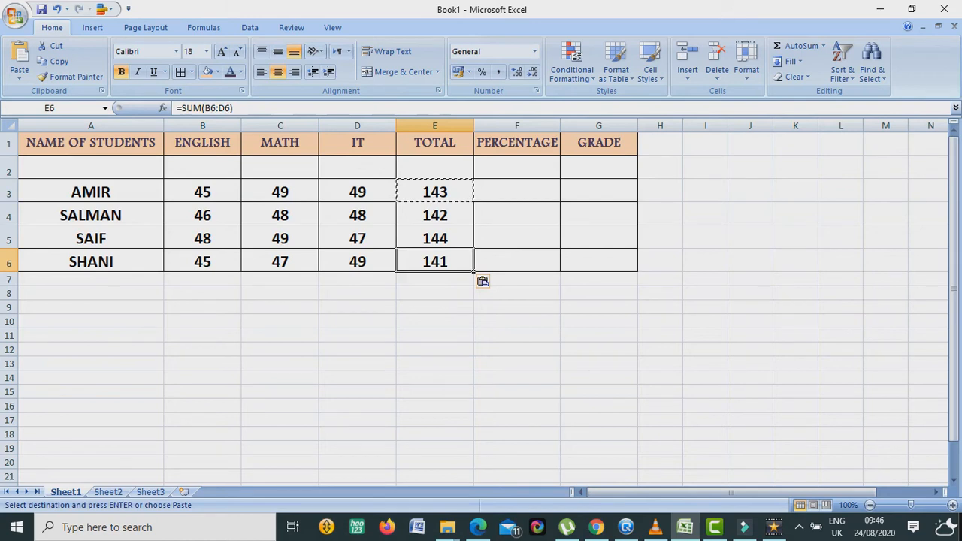
- Replace the heading in F1 with RESULT
{"action": "left_click", "coordinate": [517, 191]}
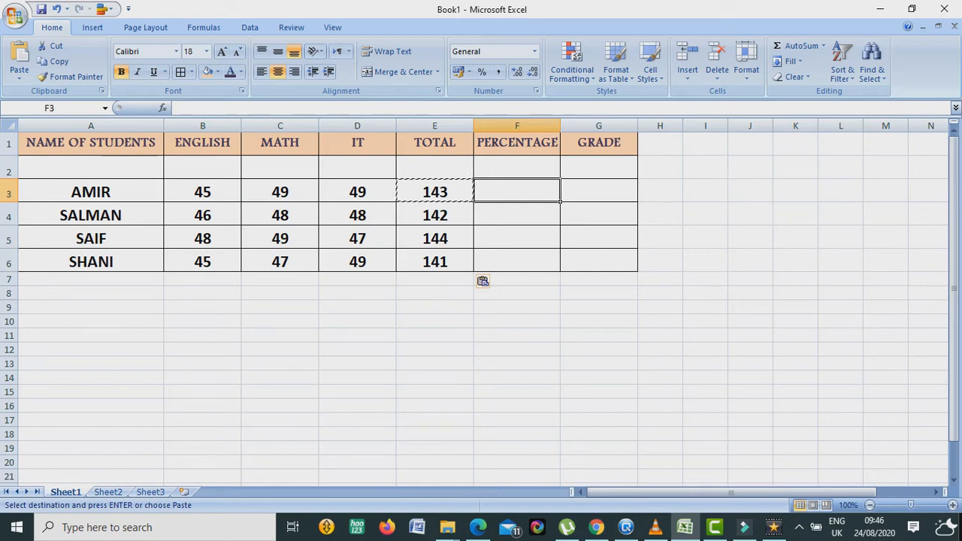
{"action": "left_click", "coordinate": [559, 153]}
{"action": "type", "text": "RESULT"}
- Enter the formula =IF(E3>140,"PASS","FAIL") in F3, accepting the proposed correction of the closing quote and bracket
{"action": "left_click", "coordinate": [558, 199]}
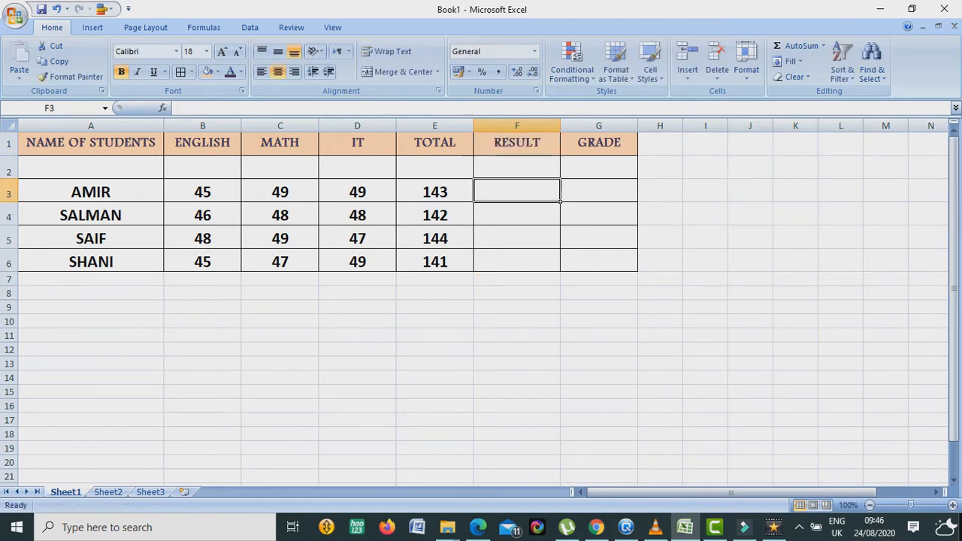
{"action": "type", "text": "="}
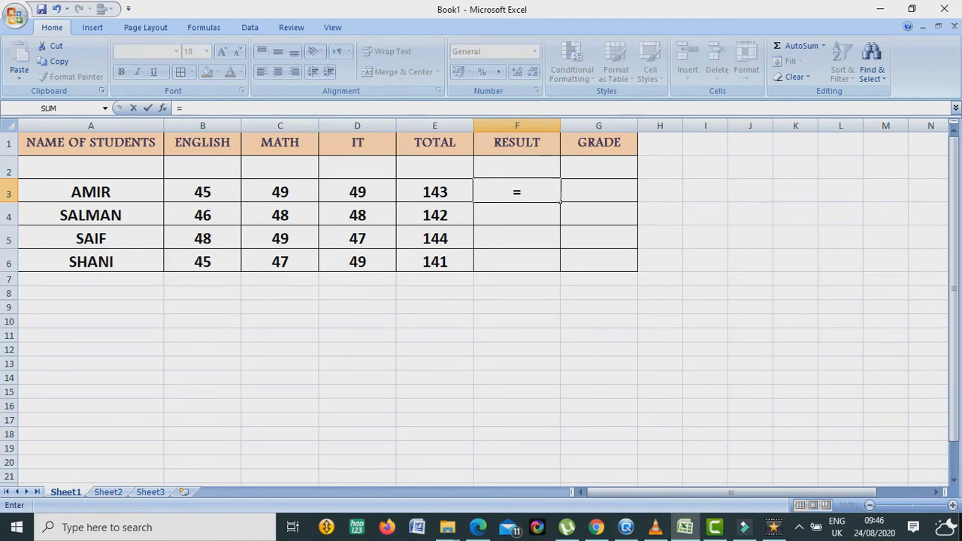
{"action": "type", "text": "IF"}
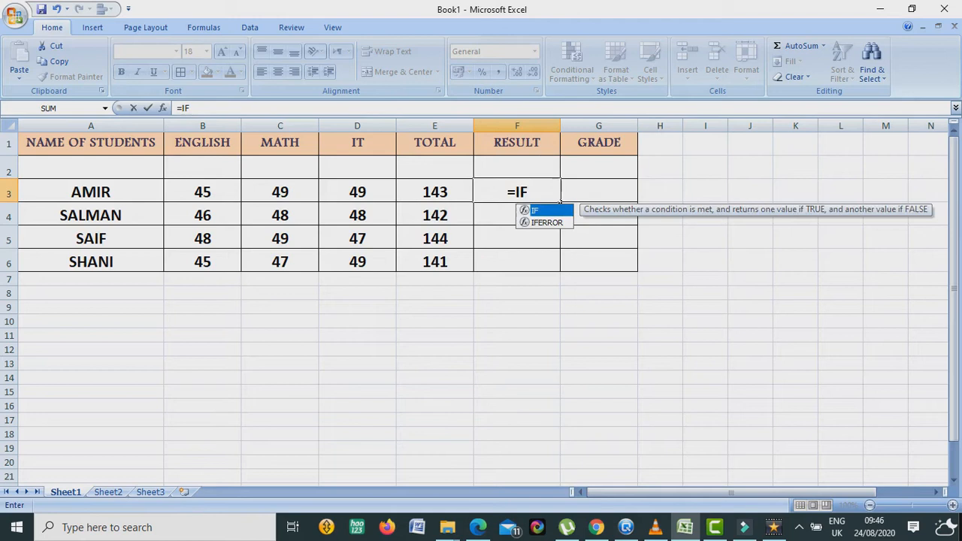
{"action": "type", "text": "("}
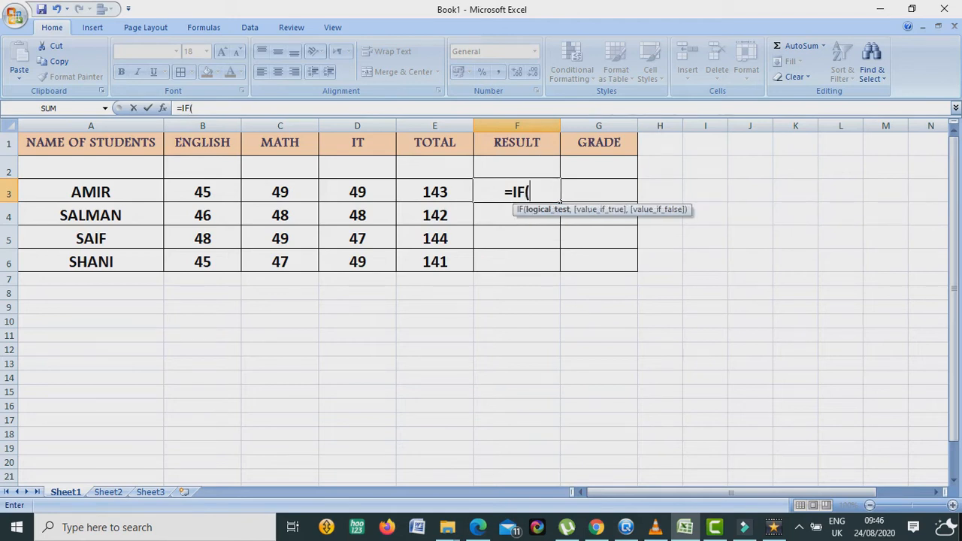
{"action": "key", "text": "Left"}
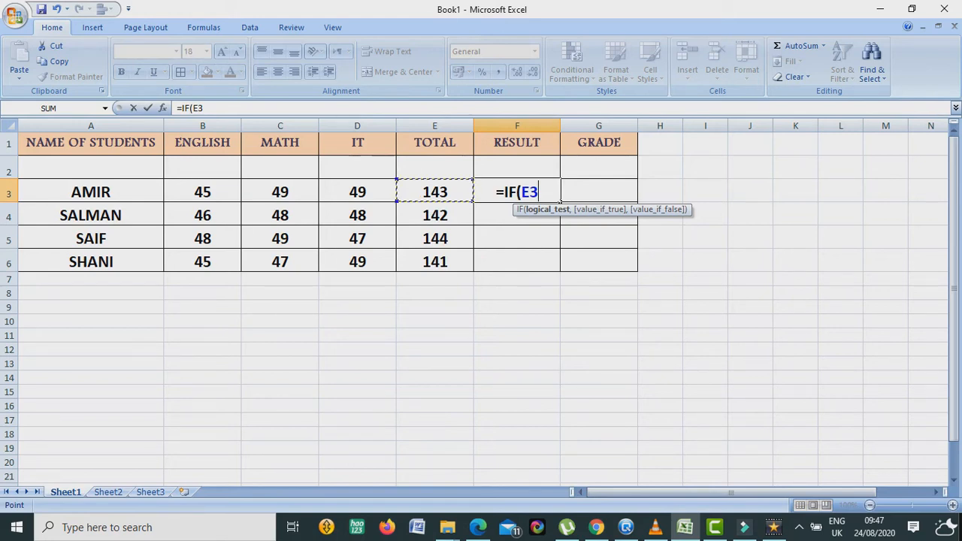
{"action": "type", "text": ">"}
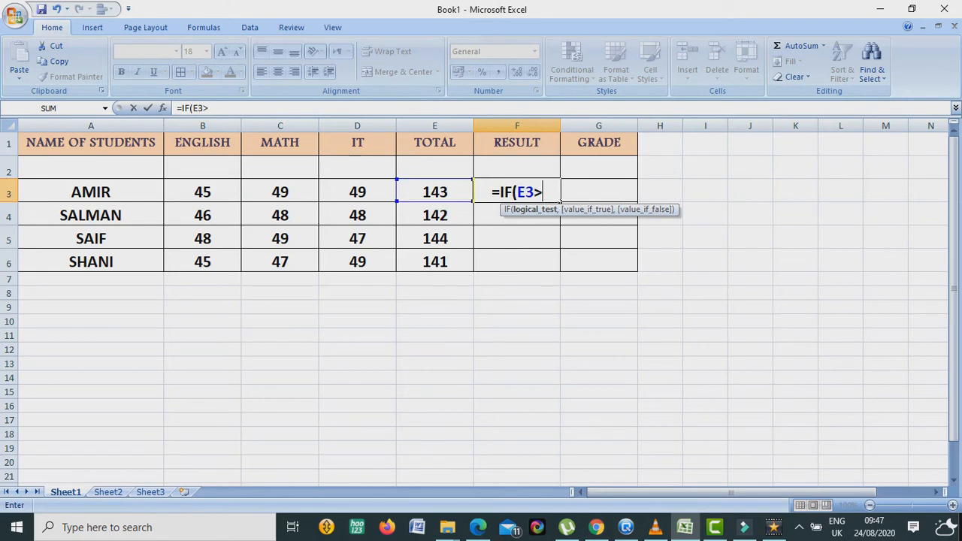
{"action": "type", "text": "140"}
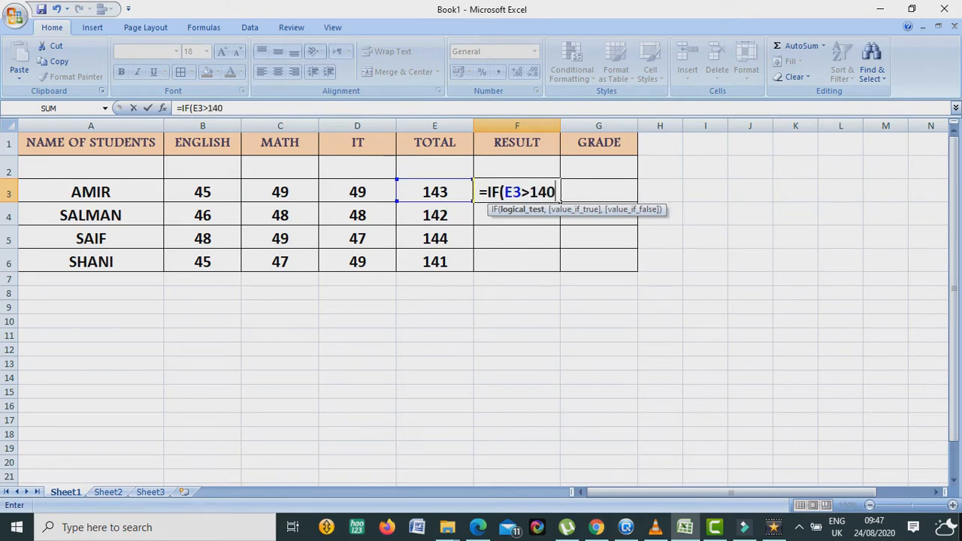
{"action": "type", "text": ",\"PASS"}
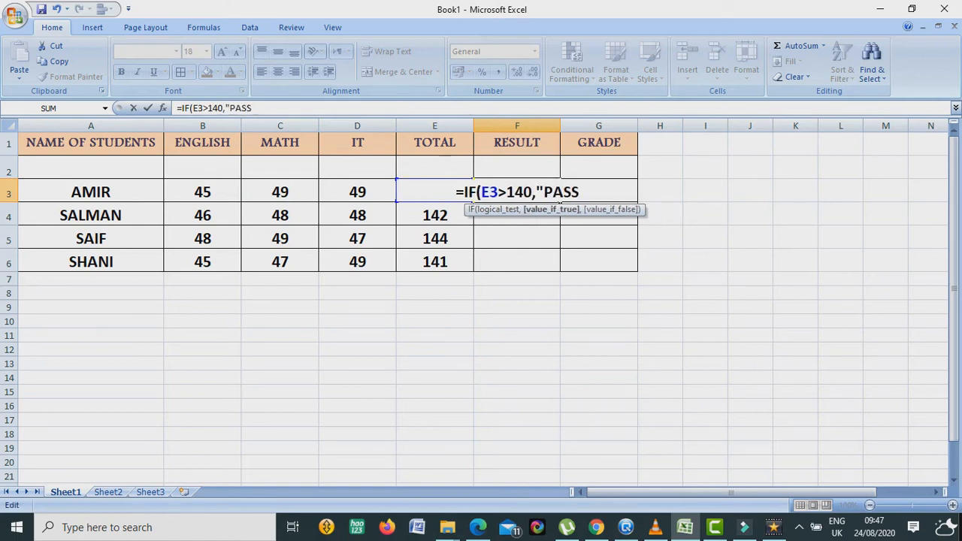
{"action": "type", "text": "\","}
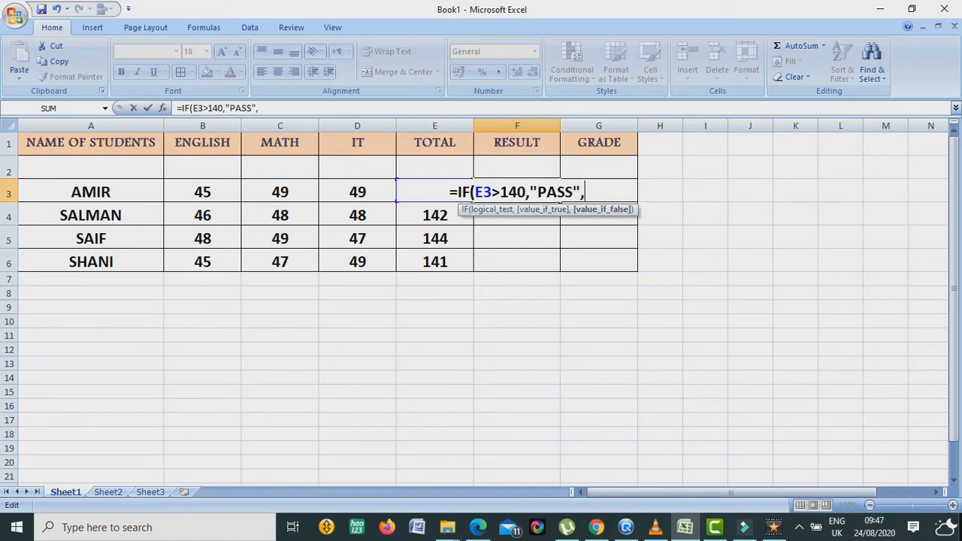
{"action": "type", "text": "\"FAIL"}
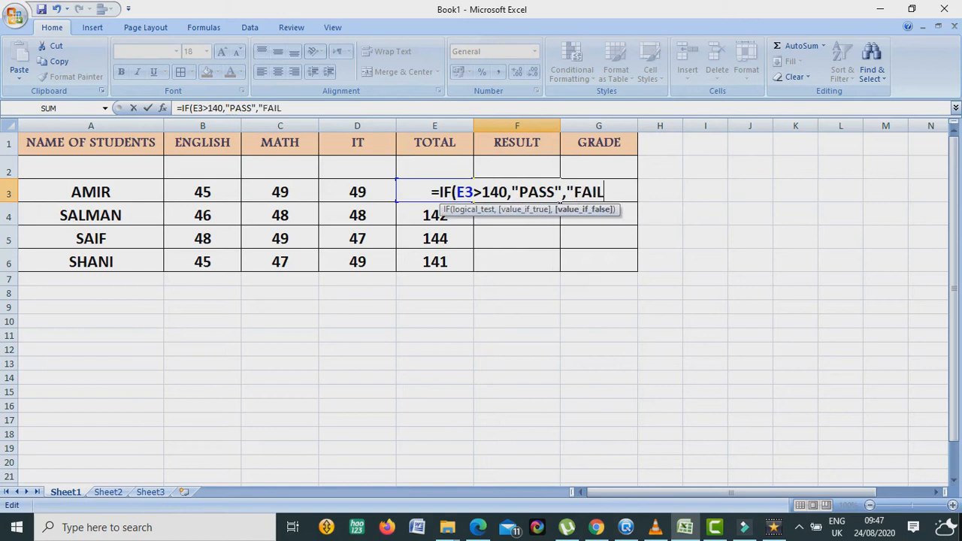
{"action": "key", "text": "Return"}
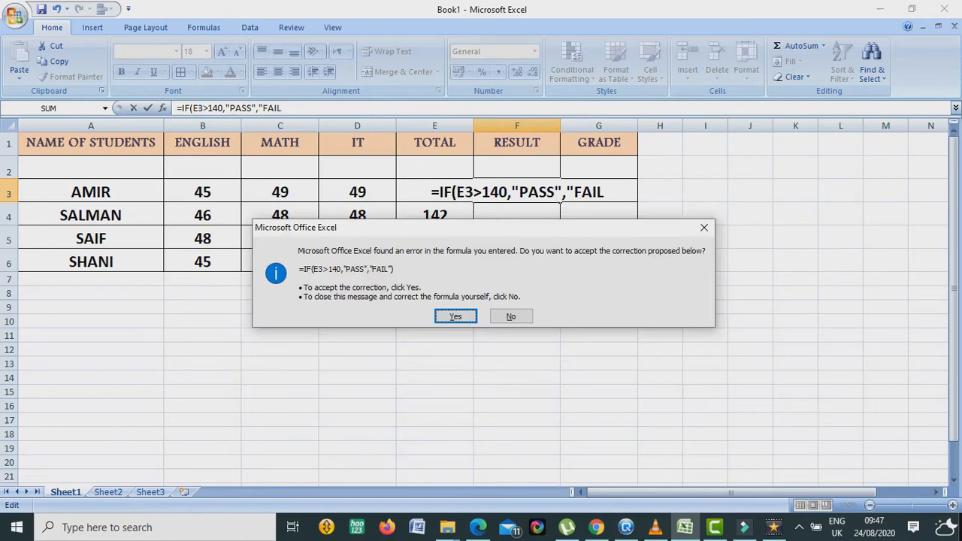
{"action": "key", "text": "Return"}
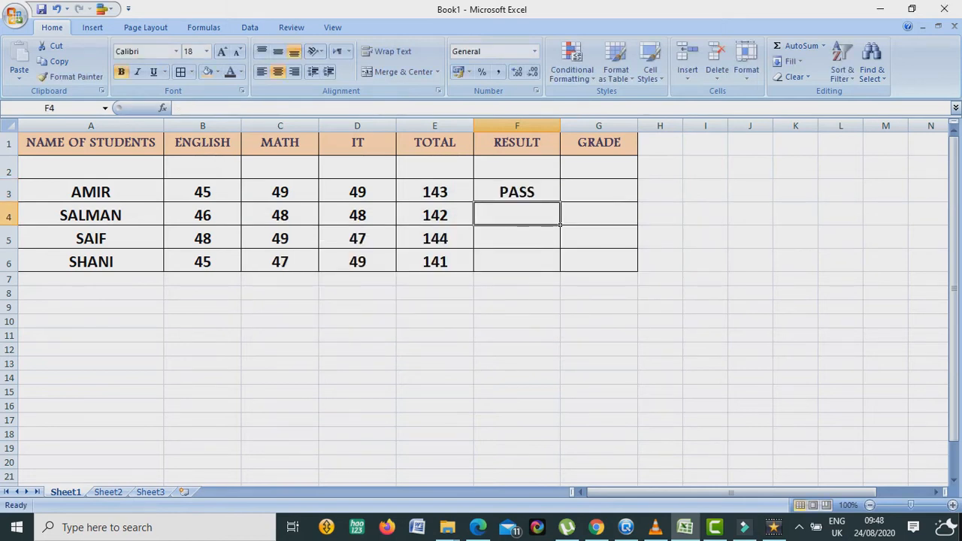
{"action": "left_click", "coordinate": [517, 192]}
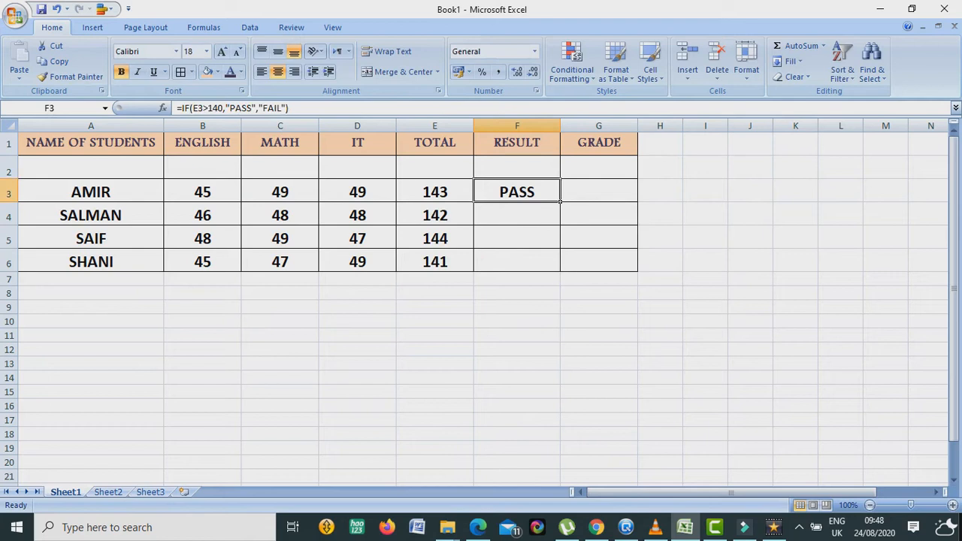
{"action": "key", "text": "F2"}
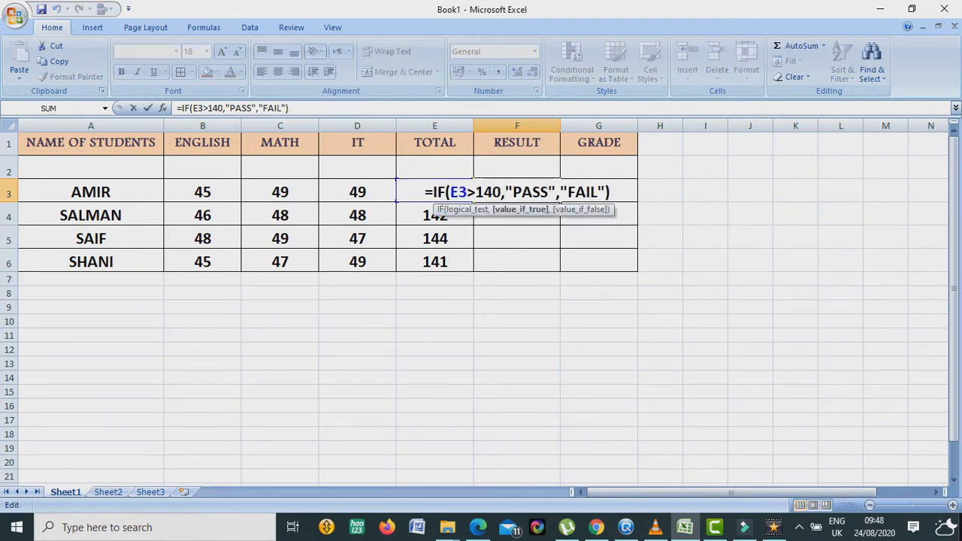
{"action": "left_click", "coordinate": [517, 218]}
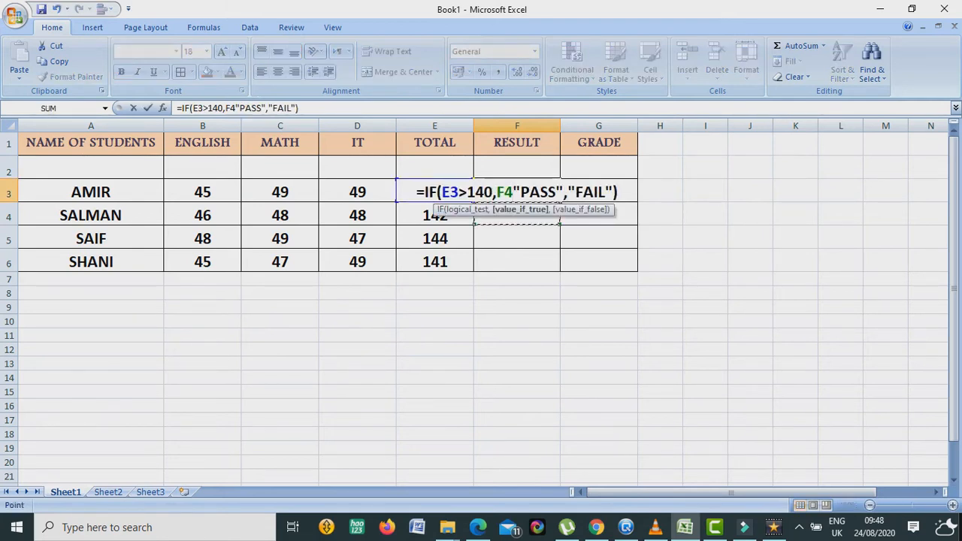
{"action": "key", "text": "Escape"}
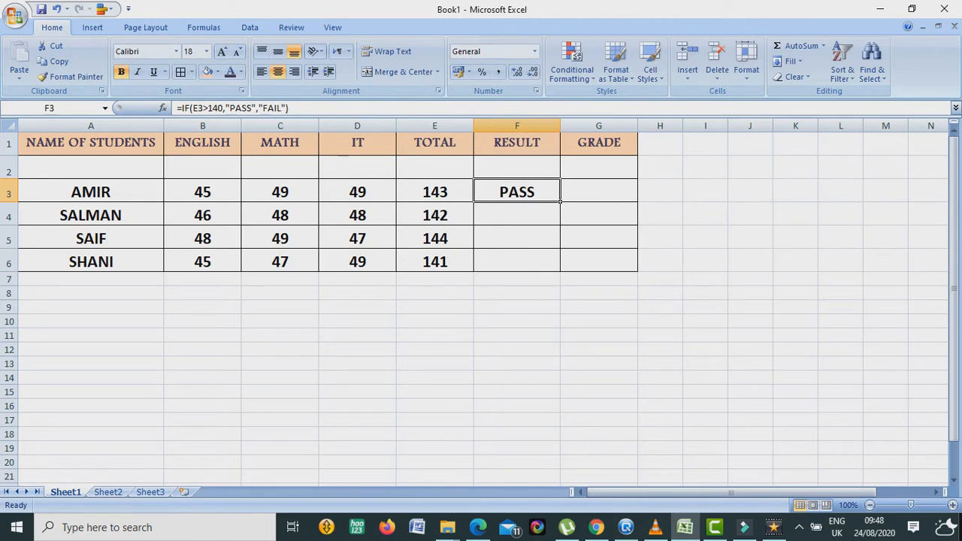
- Change the pass threshold in F3's IF formula to 142 and copy the formula down to F6
{"action": "left_click_drag", "start_coordinate": [527, 218], "coordinate": [526, 262]}
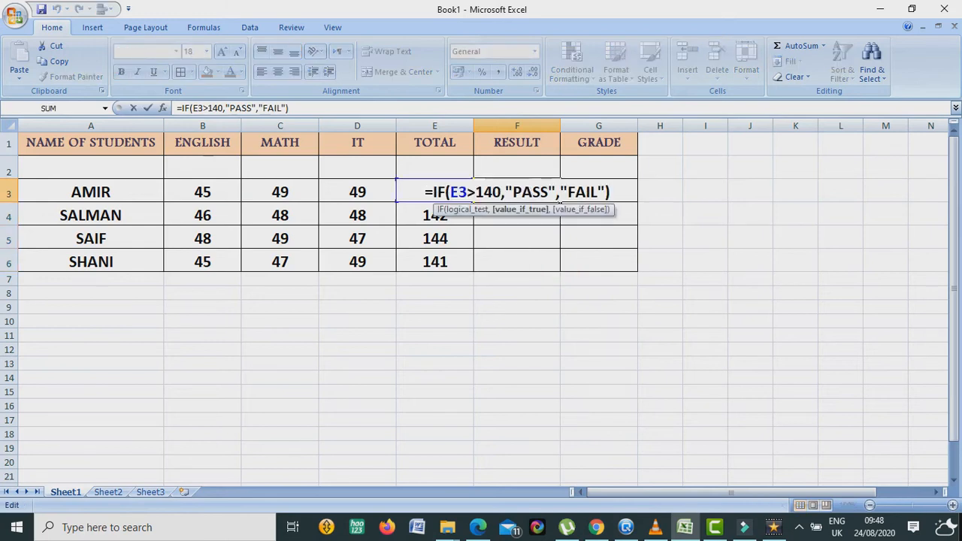
{"action": "key", "text": "Left"}
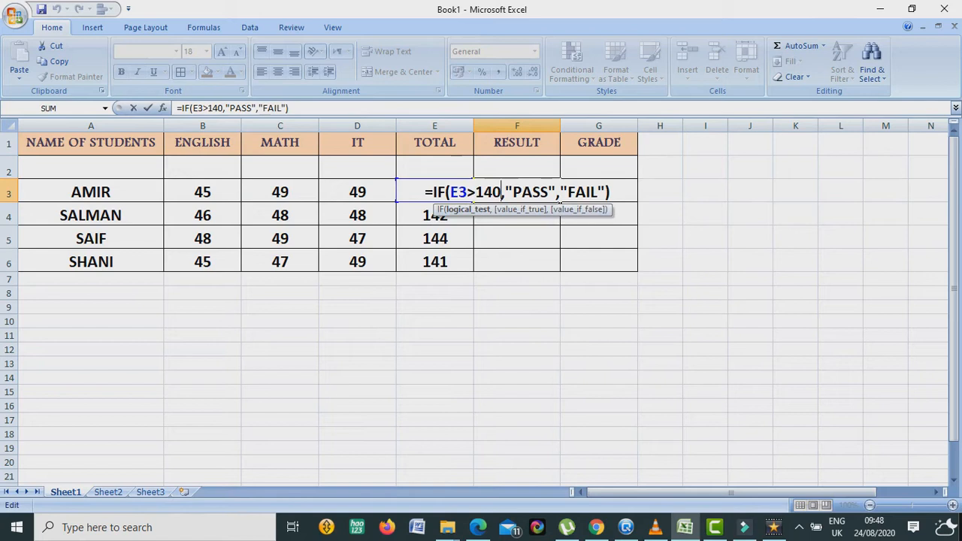
{"action": "key", "text": "BackSpace"}
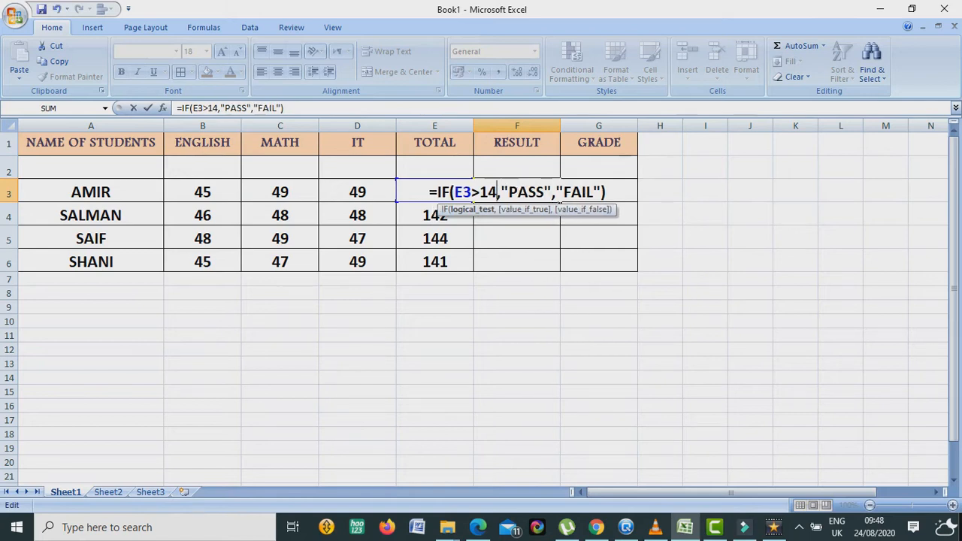
{"action": "type", "text": "2"}
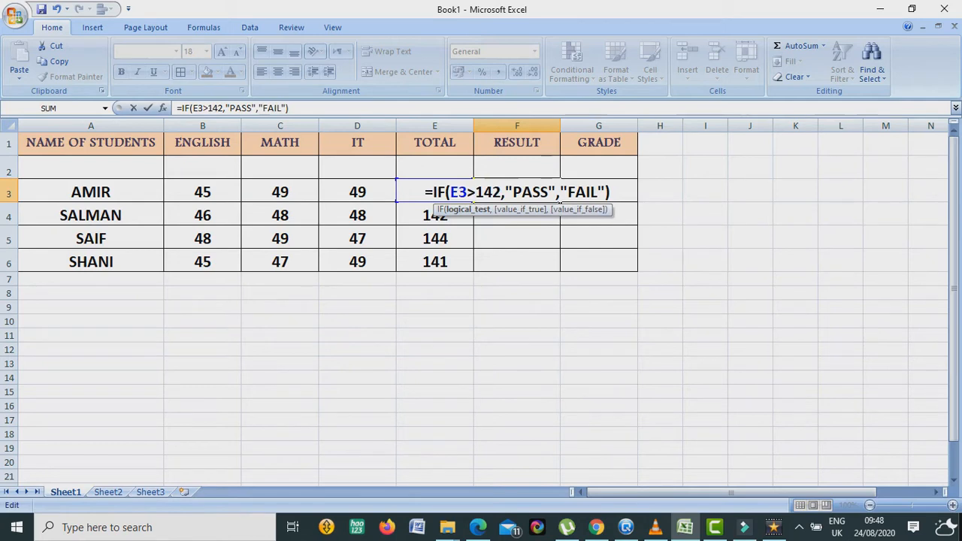
{"action": "key", "text": "Return"}
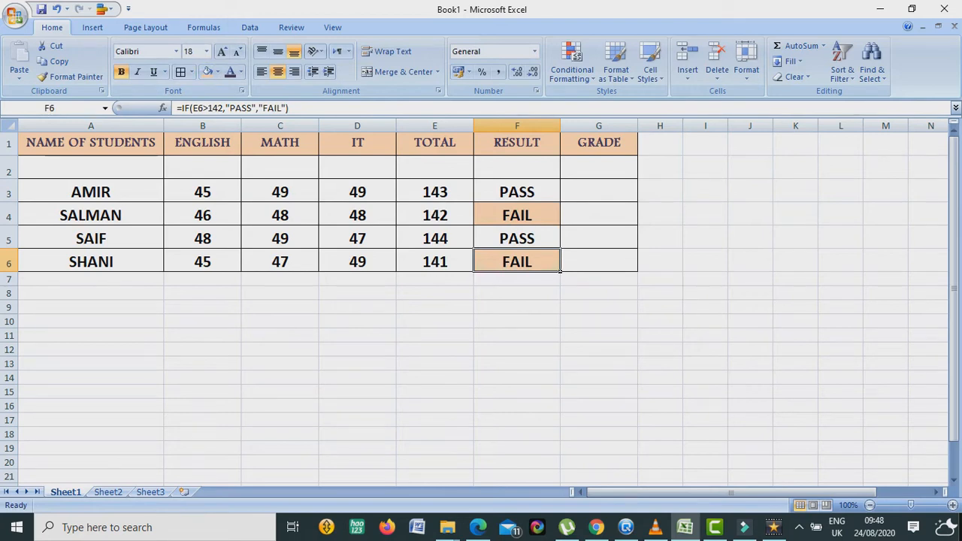
- Examine the IF formulas in F6 and F3 together with the totals, row 3 and column E they refer to
{"action": "double_click", "coordinate": [524, 261]}
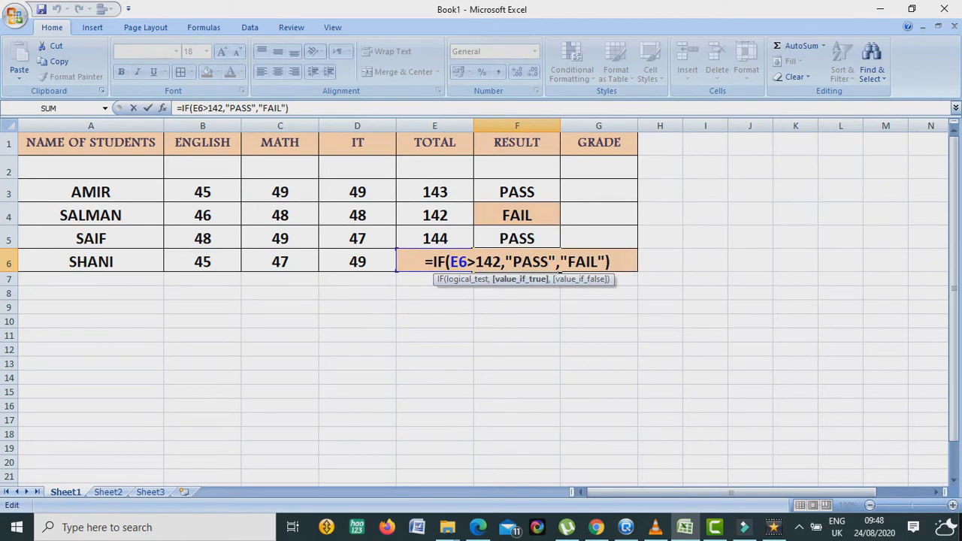
{"action": "left_click", "coordinate": [660, 261]}
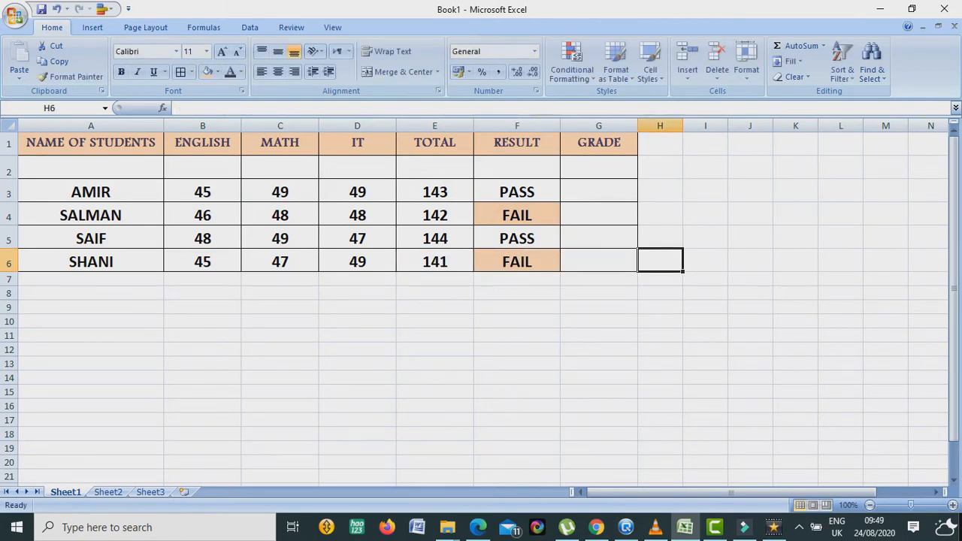
{"action": "left_click", "coordinate": [600, 191]}
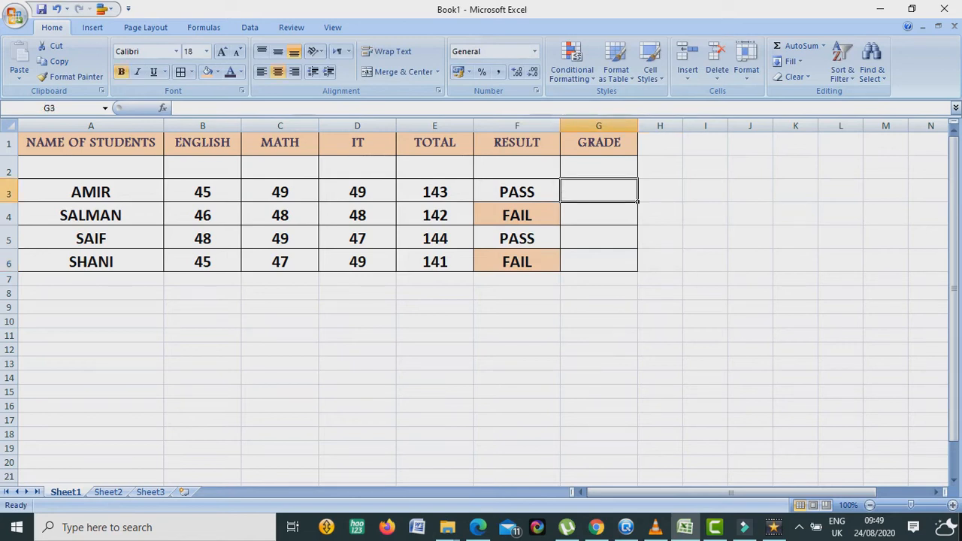
{"action": "left_click", "coordinate": [517, 191]}
{"action": "key", "text": "F2"}
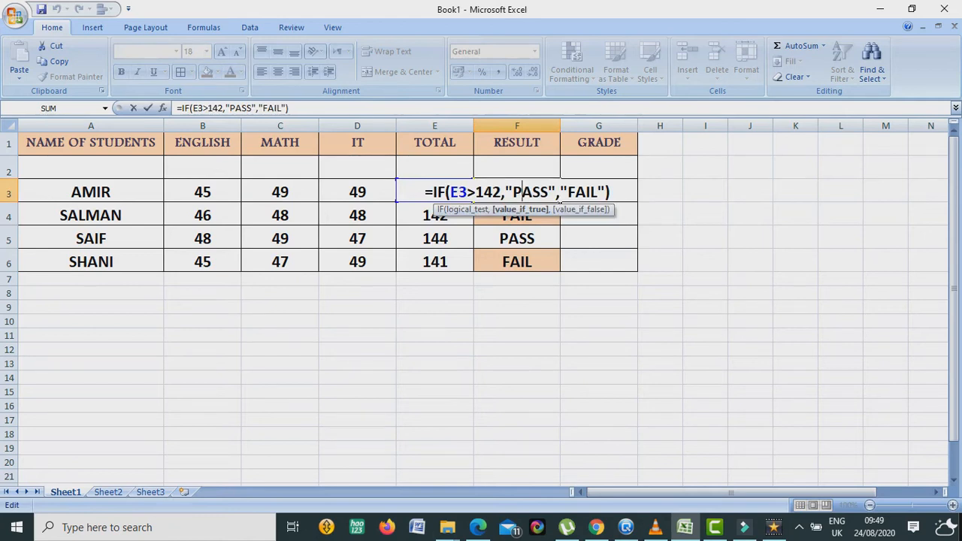
{"action": "left_click", "coordinate": [435, 239]}
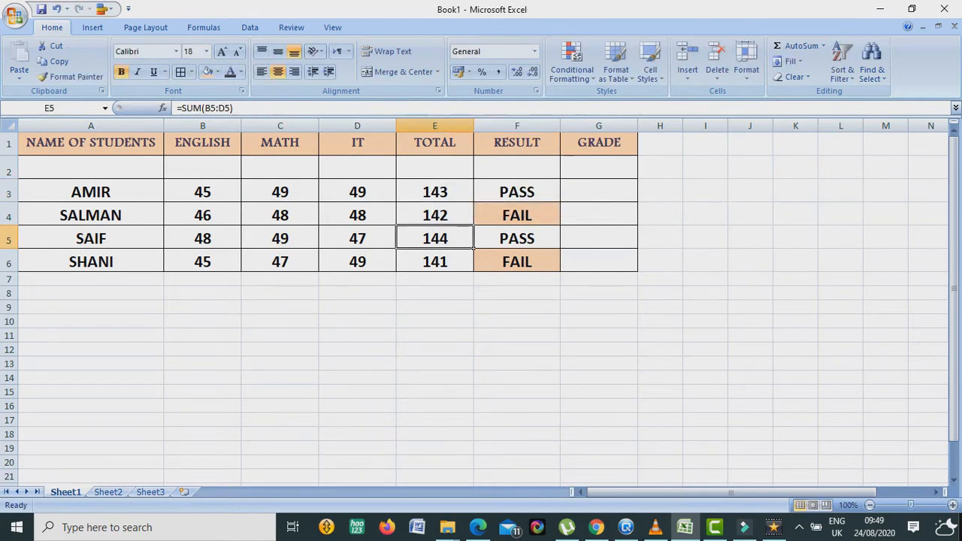
{"action": "left_click", "coordinate": [435, 192]}
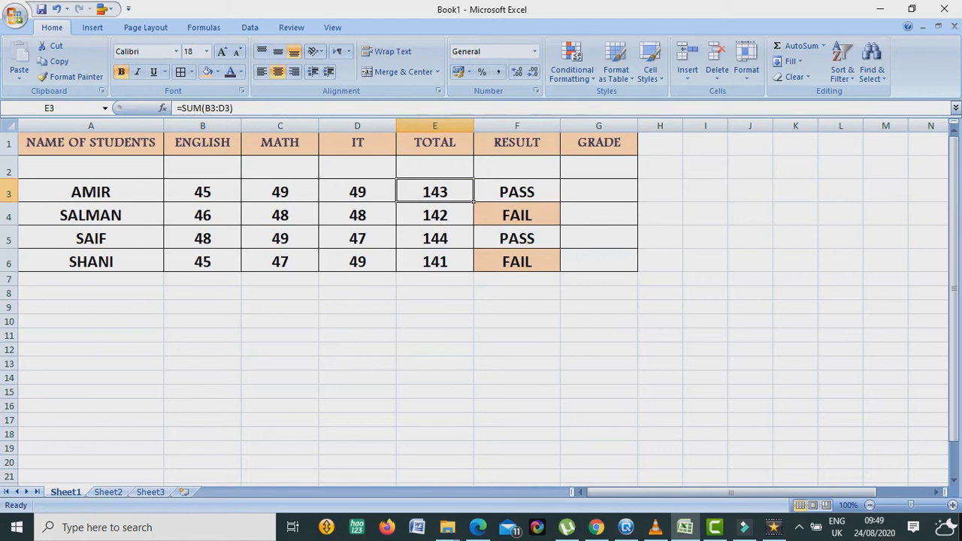
{"action": "left_click", "coordinate": [9, 193]}
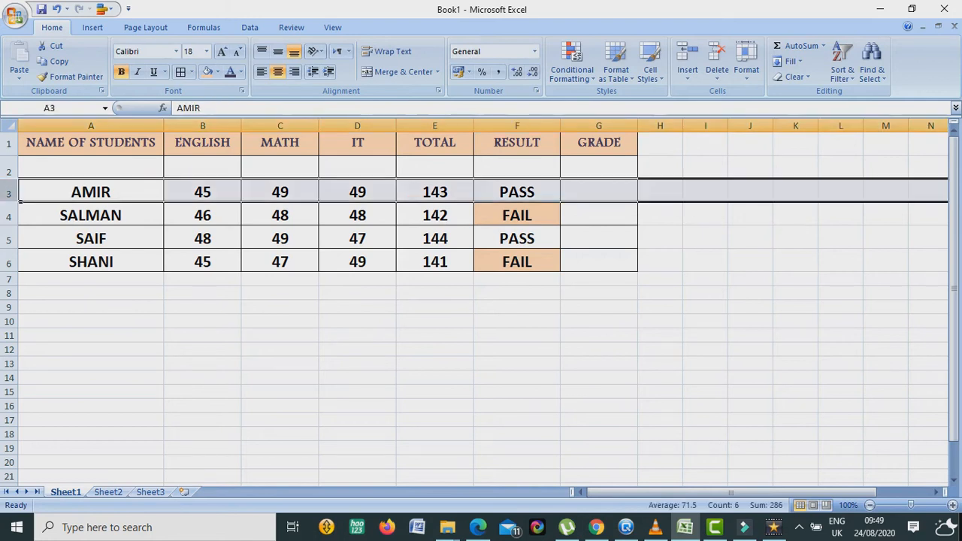
{"action": "left_click", "coordinate": [435, 126]}
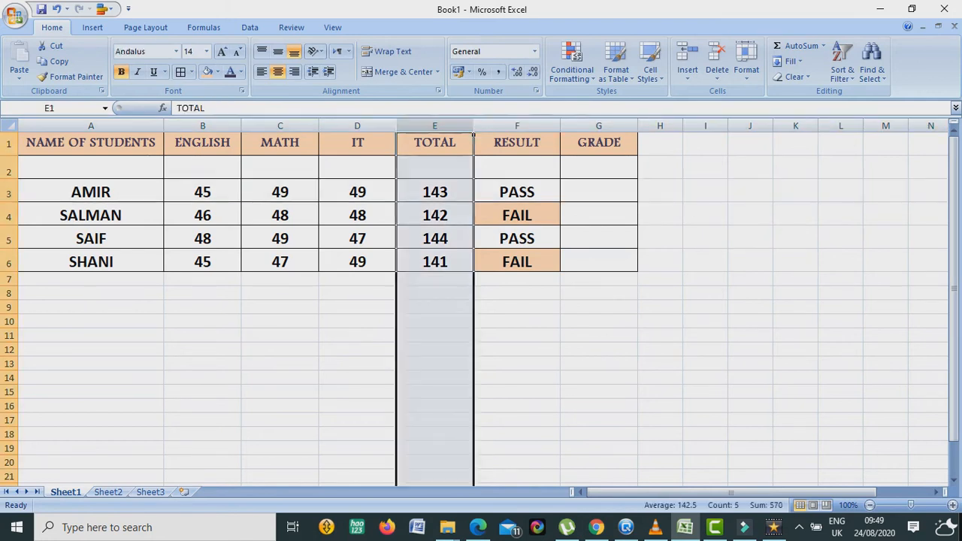
{"action": "left_click", "coordinate": [599, 191]}
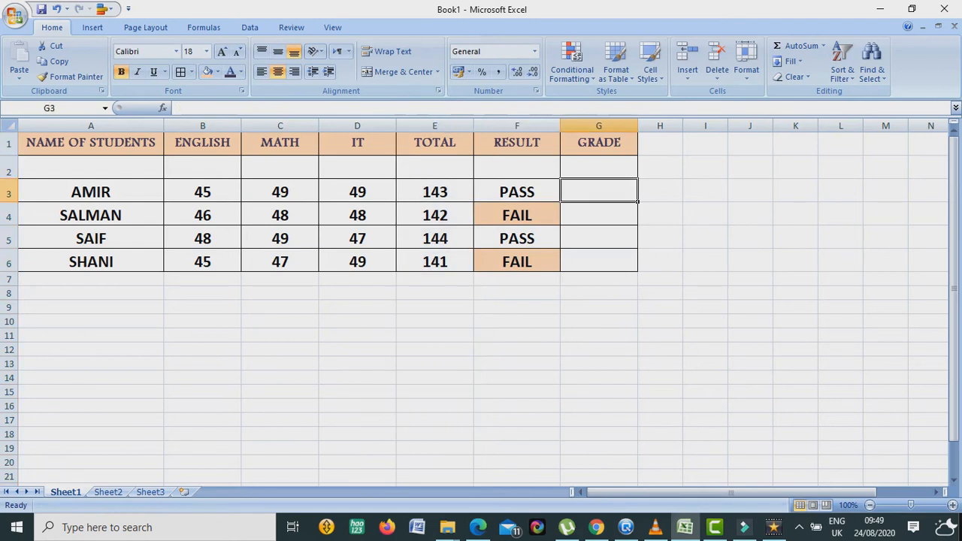
{"action": "left_click", "coordinate": [517, 191]}
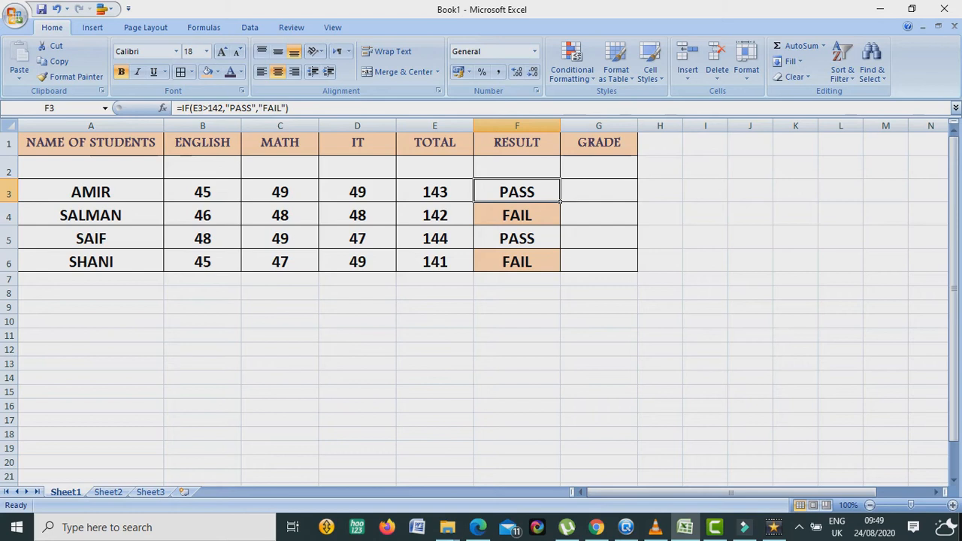
{"action": "left_click", "coordinate": [599, 191]}
{"action": "double_click", "coordinate": [599, 191]}
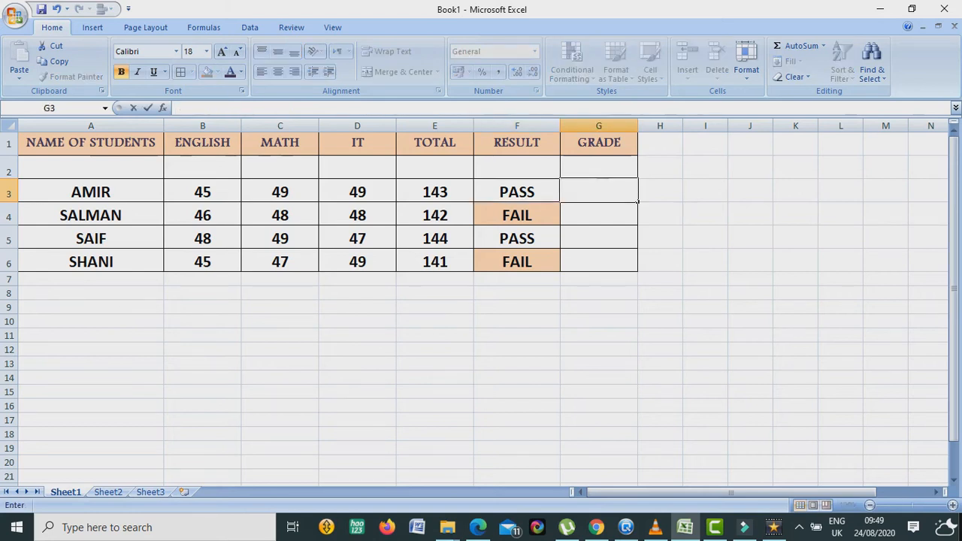
{"action": "key", "text": "Escape"}
- Clear the result in F3 and insert an IF function there from the full function list
{"action": "left_click", "coordinate": [517, 191]}
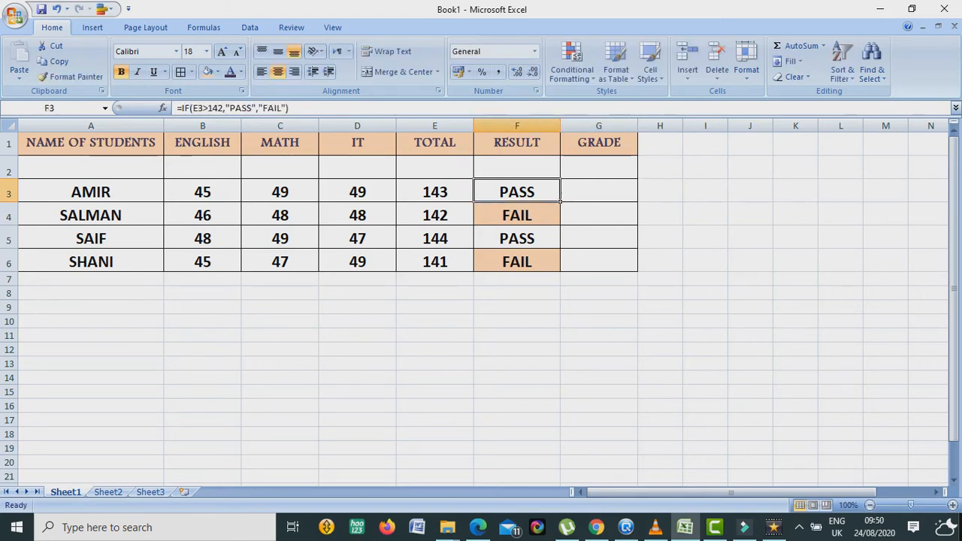
{"action": "key", "text": "Delete"}
{"action": "left_click", "coordinate": [823, 46]}
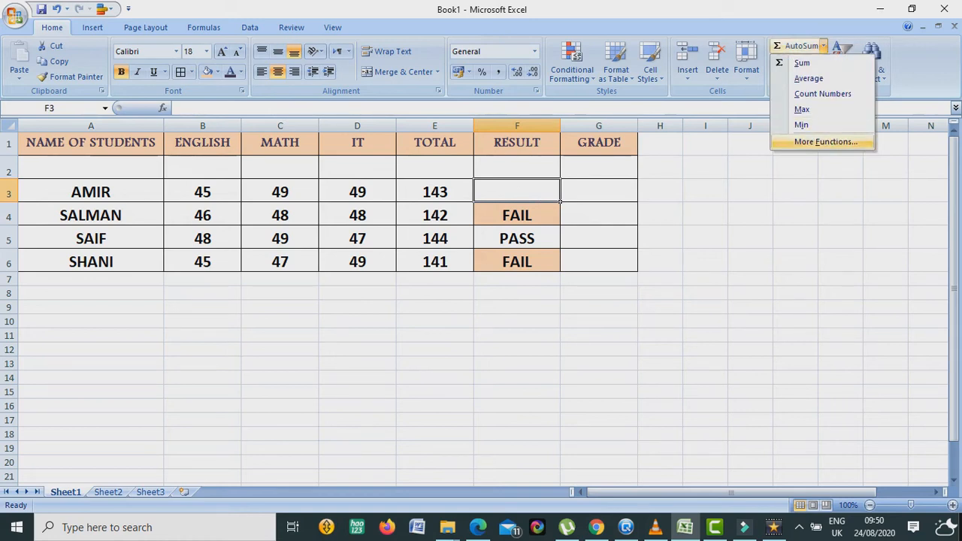
{"action": "type", "text": "="}
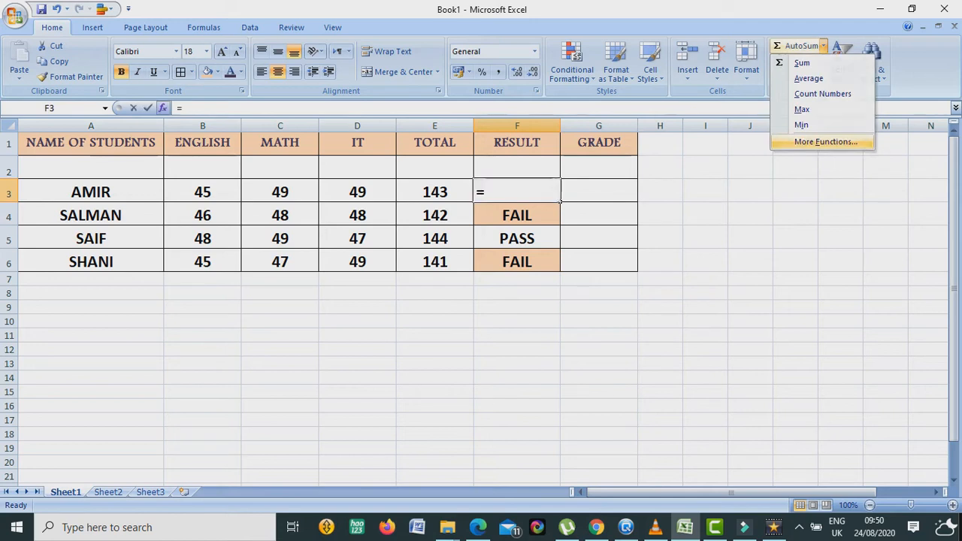
{"action": "left_click", "coordinate": [826, 142]}
{"action": "double_click", "coordinate": [353, 240]}
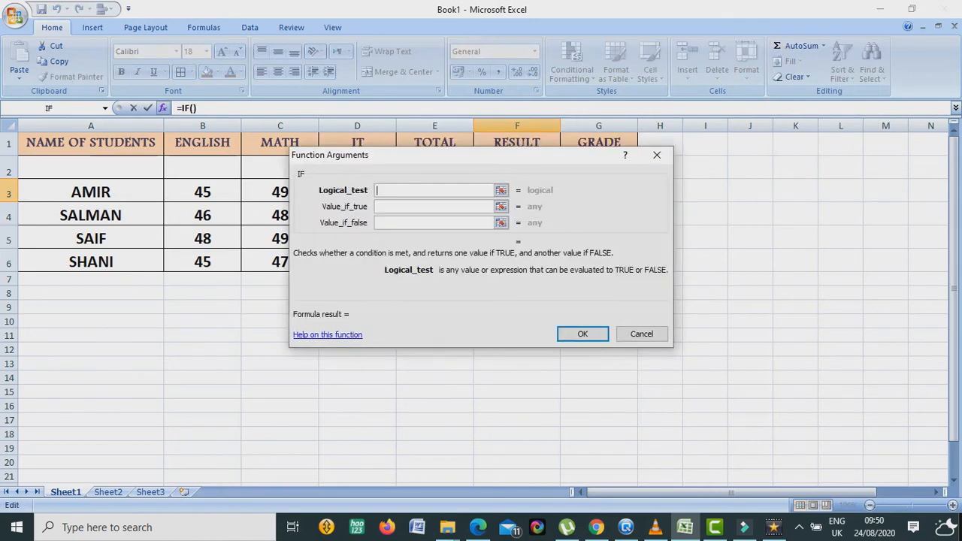
- Define F3's IF arguments with the logical test E3>142, PASS if true and FAIL if false
{"action": "left_click_drag", "start_coordinate": [451, 155], "coordinate": [756, 172]}
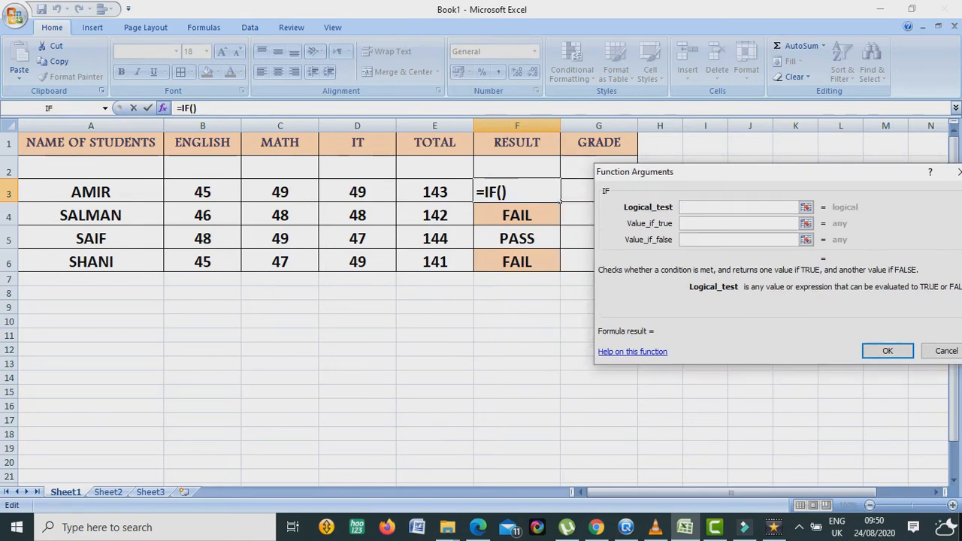
{"action": "left_click", "coordinate": [435, 192]}
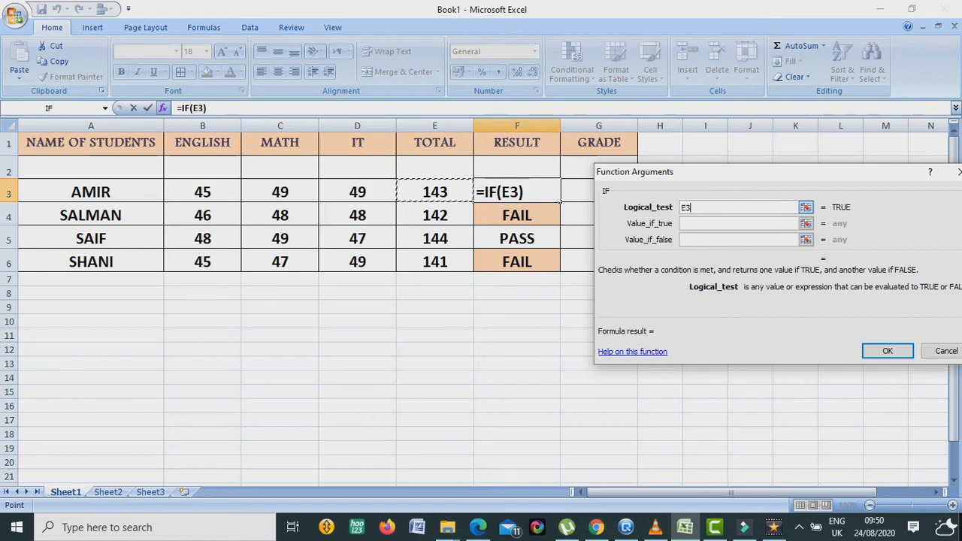
{"action": "type", "text": ">142"}
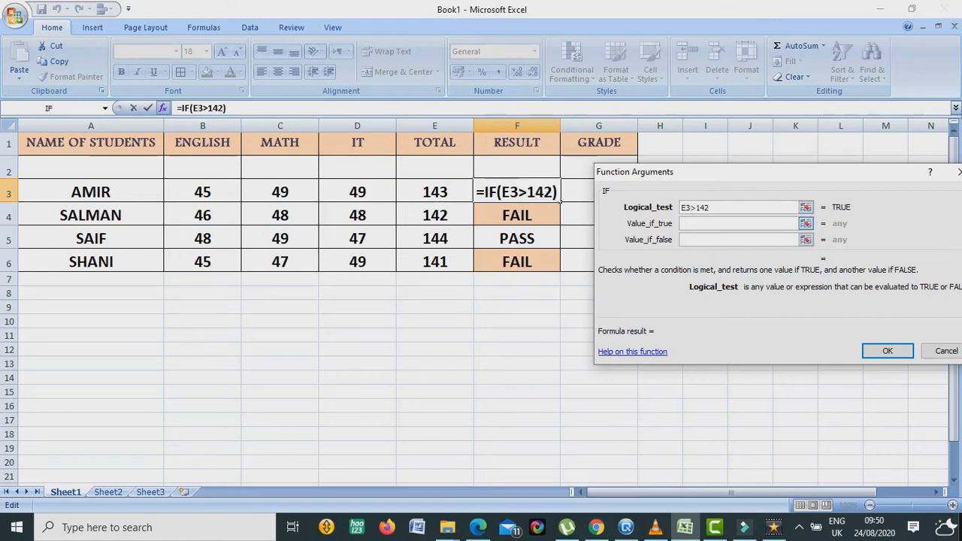
{"action": "key", "text": "Tab"}
{"action": "type", "text": "PASS"}
{"action": "key", "text": "Tab"}
{"action": "type", "text": "FAIL"}
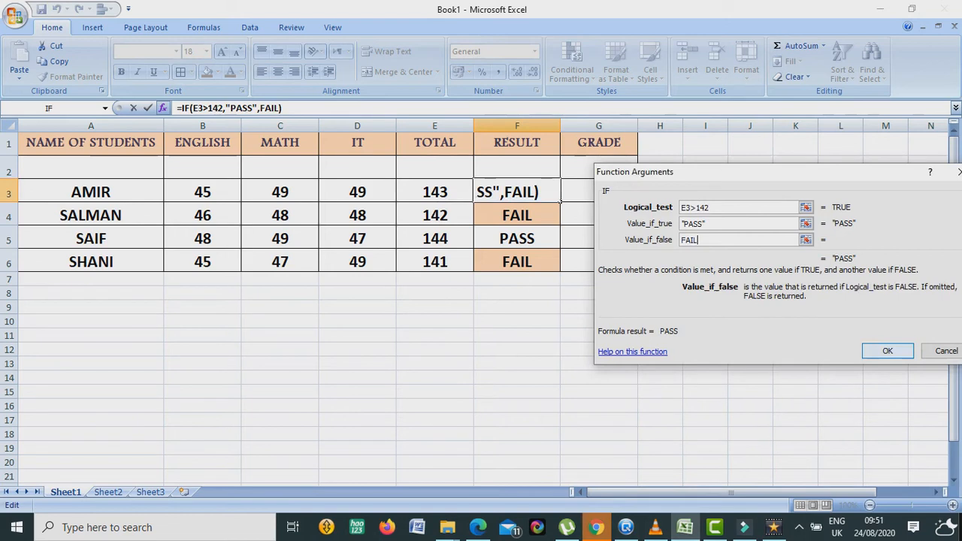
{"action": "key", "text": "Return"}
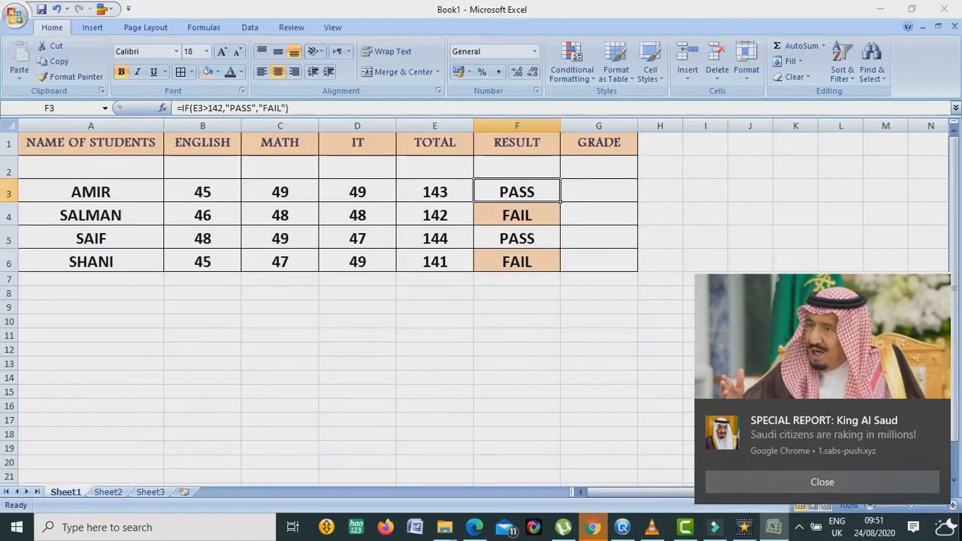
- Enter the grade formula =IF(E3>141,"B") in G3
{"action": "left_click", "coordinate": [517, 215]}
{"action": "left_click", "coordinate": [599, 191]}
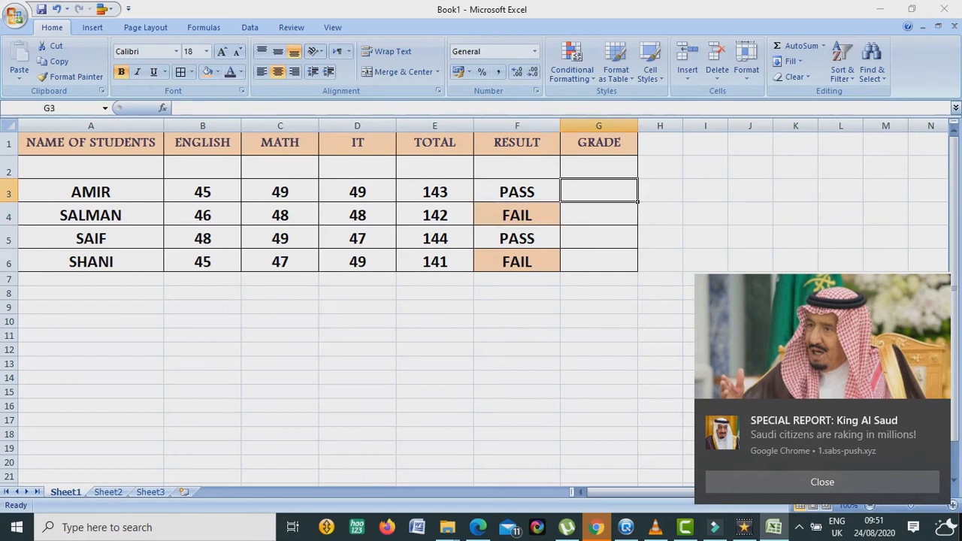
{"action": "type", "text": "="}
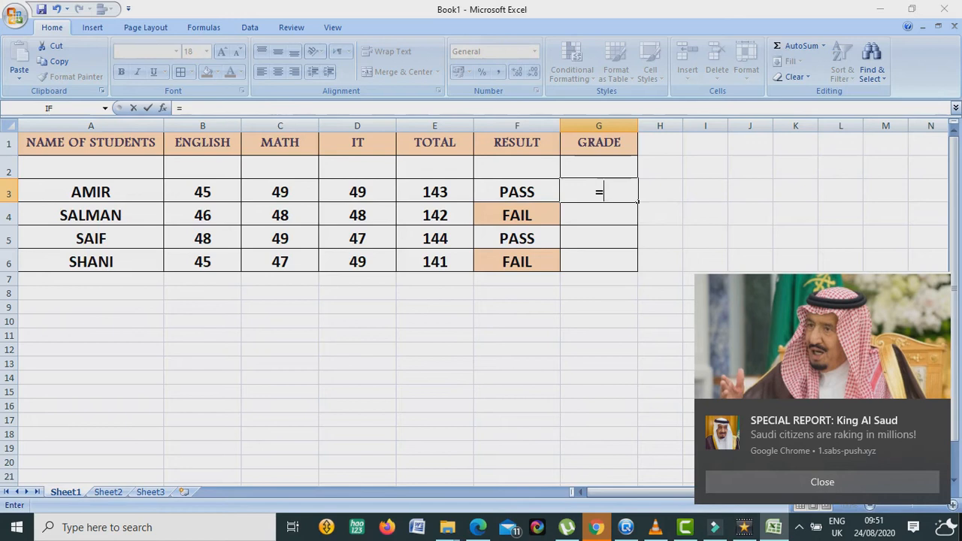
{"action": "type", "text": "IF"}
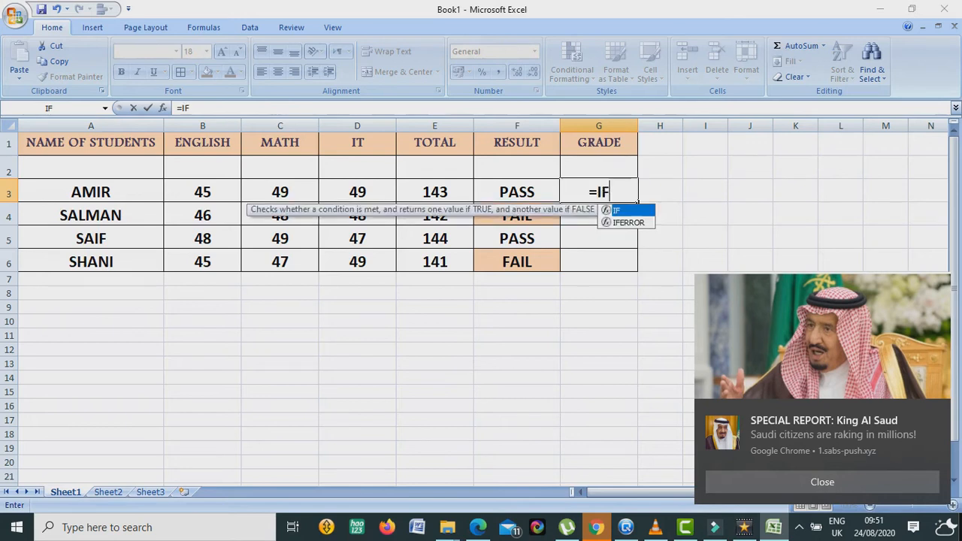
{"action": "type", "text": "("}
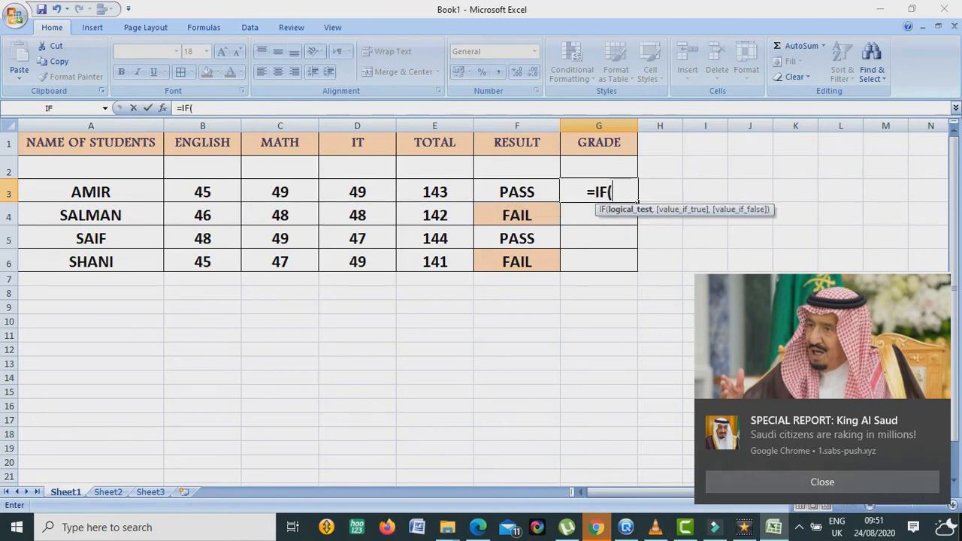
{"action": "type", "text": "E3>14"}
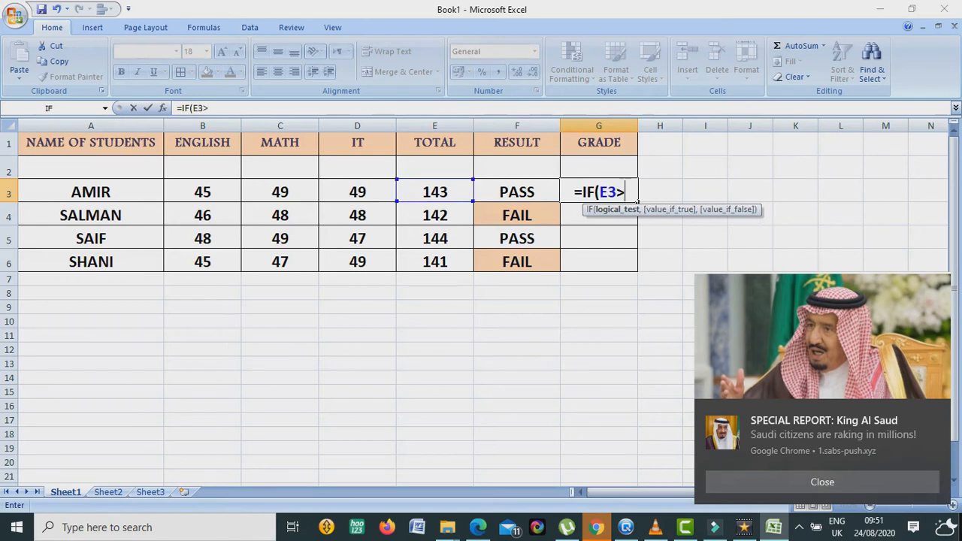
{"action": "type", "text": "1,"}
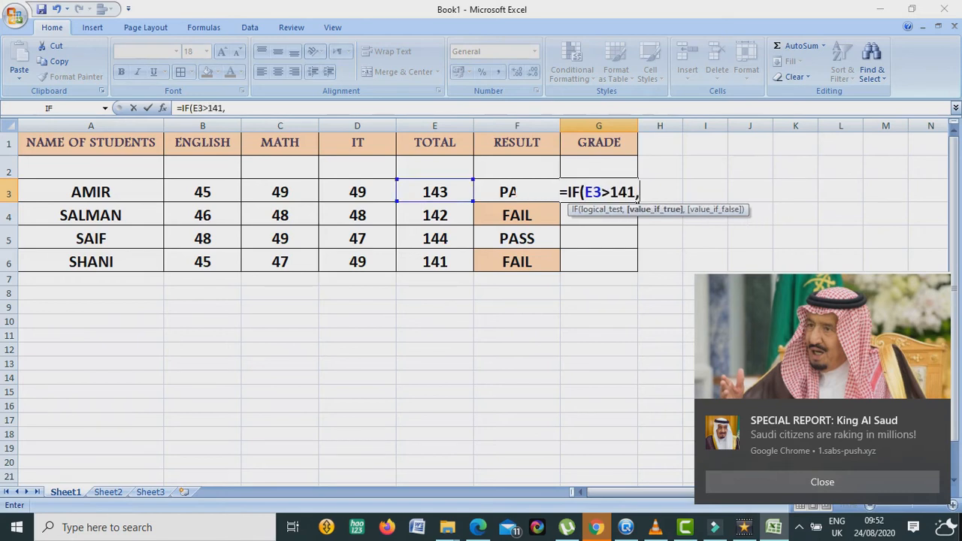
{"action": "type", "text": "@"}
{"action": "key", "text": "BackSpace"}
{"action": "type", "text": "\"@"}
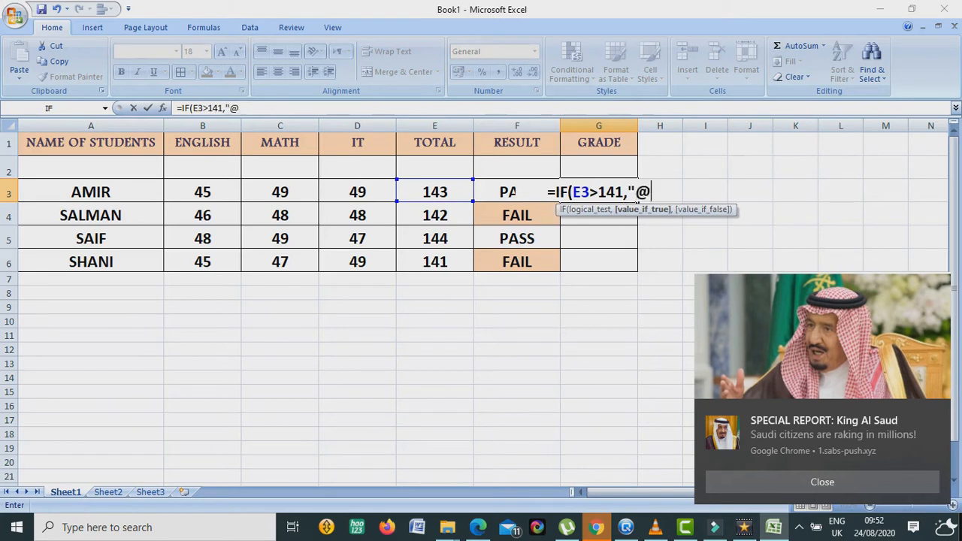
{"action": "key", "text": "BackSpace"}
{"action": "type", "text": "B"}
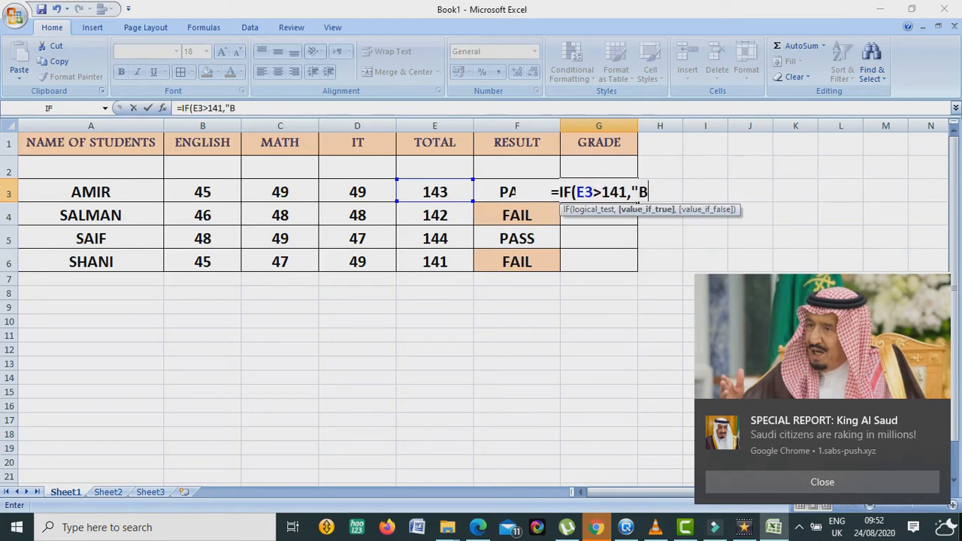
{"action": "type", "text": "\""}
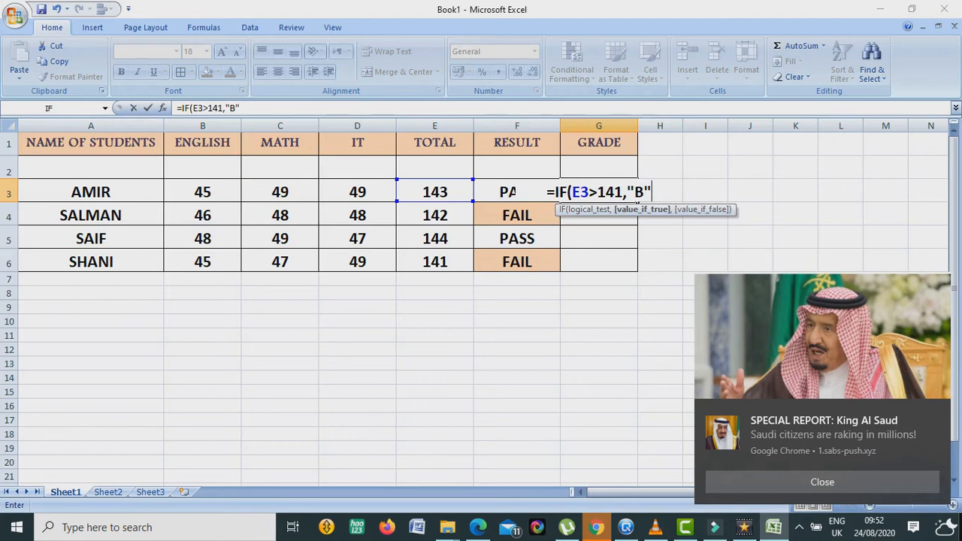
{"action": "key", "text": "Return"}
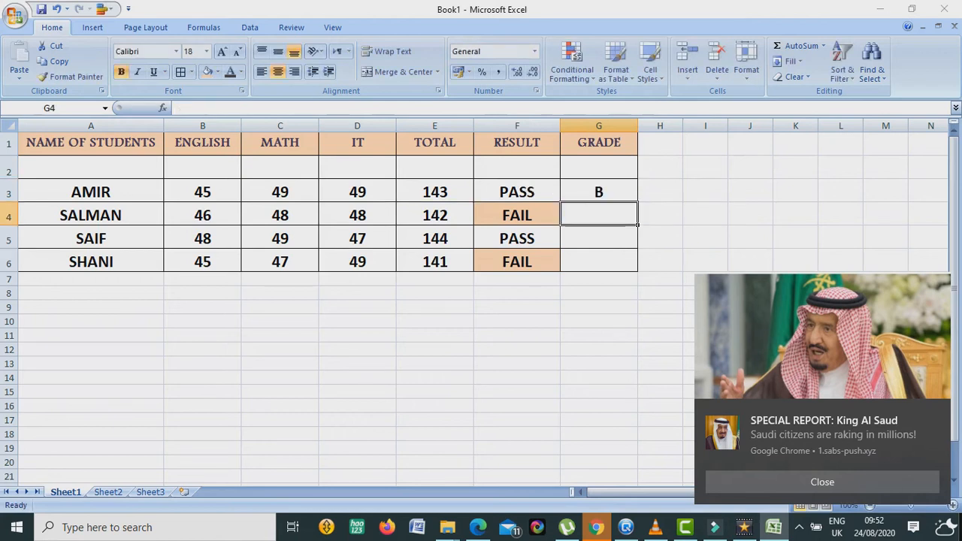
- Copy G3's grade formula down to G6, check the copied cells, and undo the fill
{"action": "left_click", "coordinate": [599, 192]}
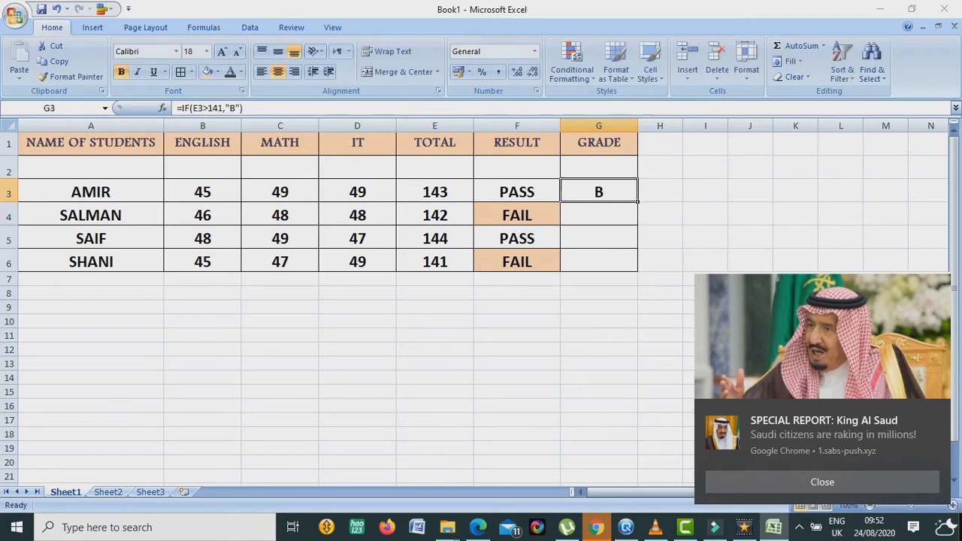
{"action": "left_click_drag", "start_coordinate": [637, 201], "coordinate": [639, 271]}
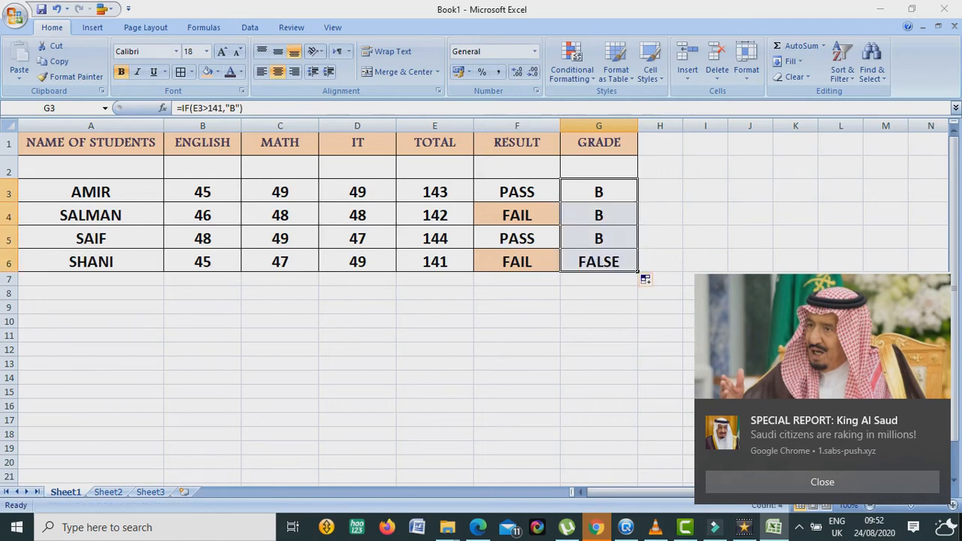
{"action": "left_click", "coordinate": [600, 239]}
{"action": "left_click", "coordinate": [599, 215]}
{"action": "left_click", "coordinate": [600, 261]}
{"action": "left_click", "coordinate": [600, 192]}
{"action": "key", "text": "ctrl+z"}
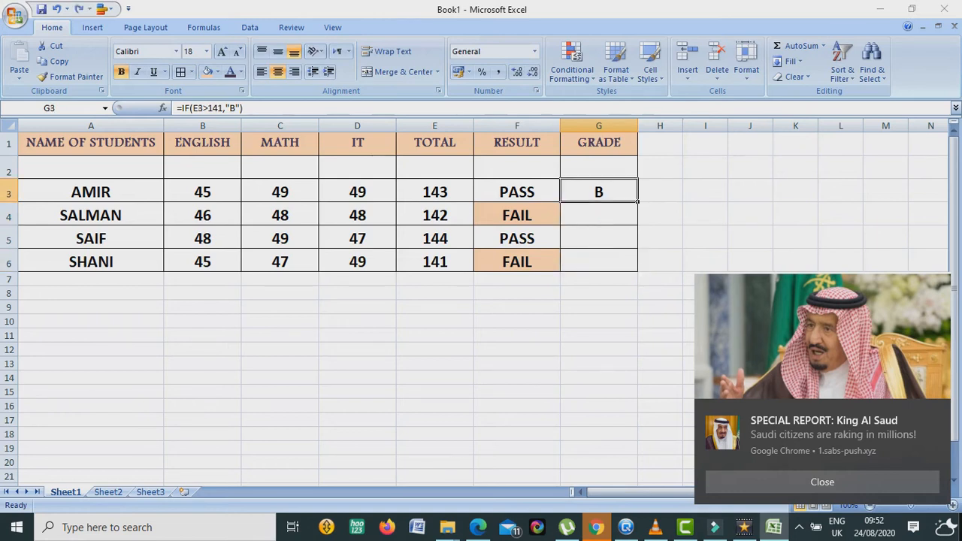
- Add "C" as the value if false in G3's IF formula and copy the formula down to G6
{"action": "double_click", "coordinate": [608, 192]}
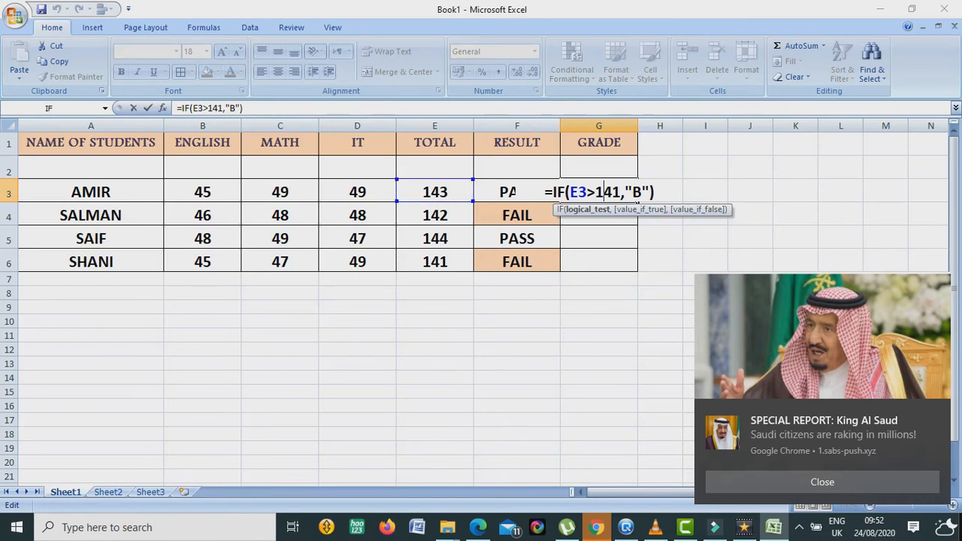
{"action": "key", "text": "Right"}
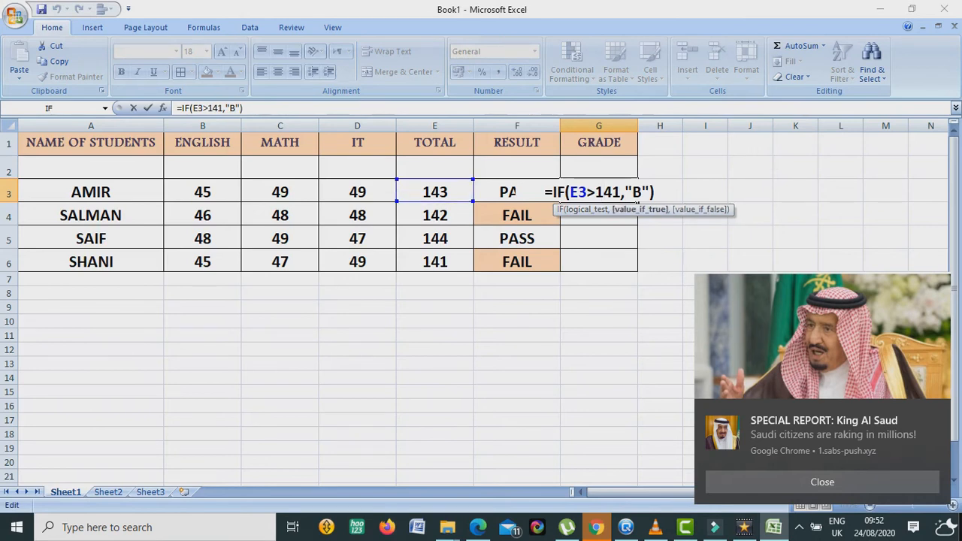
{"action": "type", "text": ","}
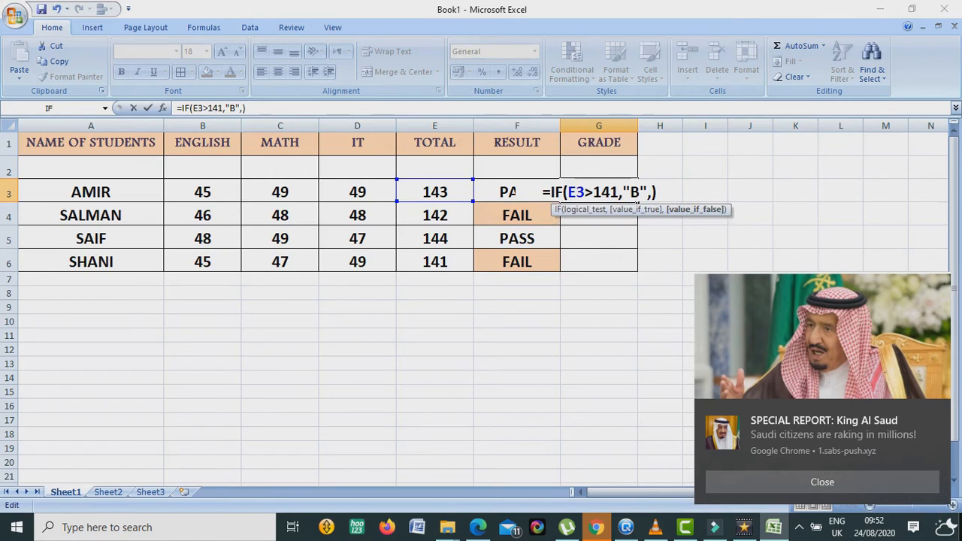
{"action": "type", "text": "\"C\""}
{"action": "key", "text": "Return"}
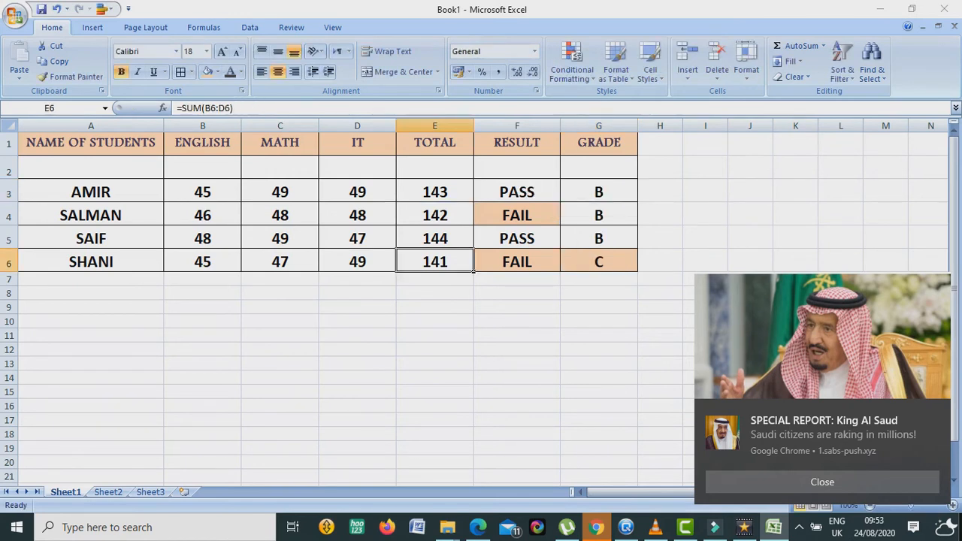
- Examine the totals in E3:E5 and the grade formulas in G3:G6 that depend on the TOTAL column
{"action": "left_click", "coordinate": [435, 239]}
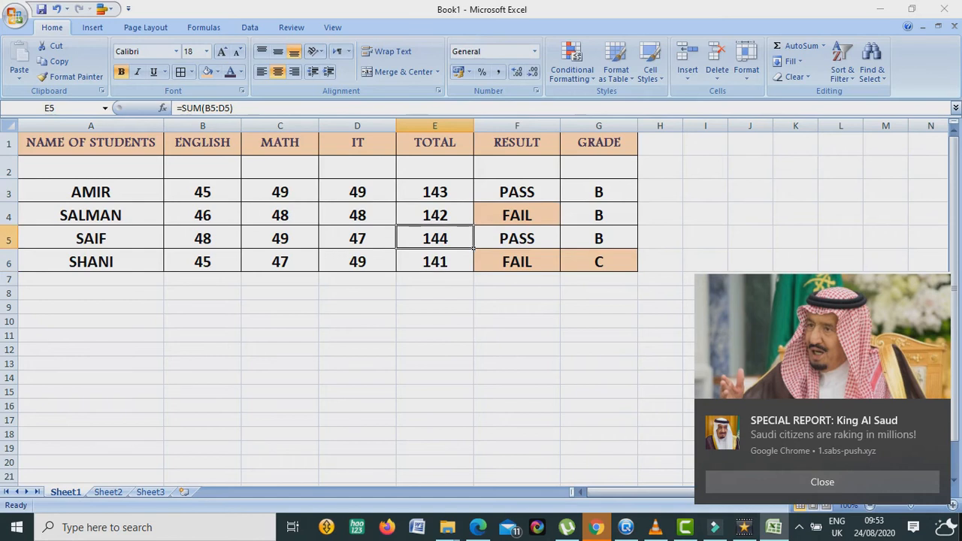
{"action": "key", "text": "shift+Up"}
{"action": "key", "text": "shift+Up"}
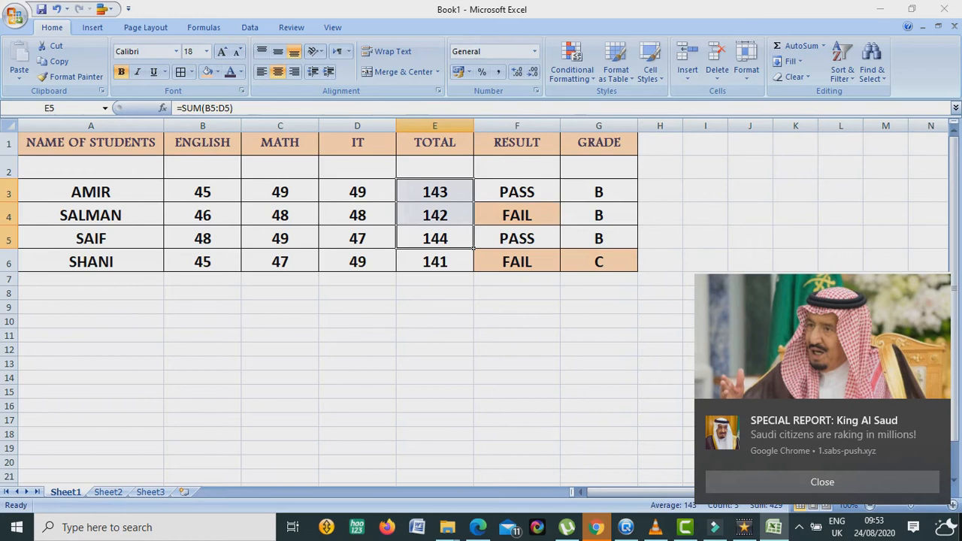
{"action": "mouse_move", "coordinate": [656, 527]}
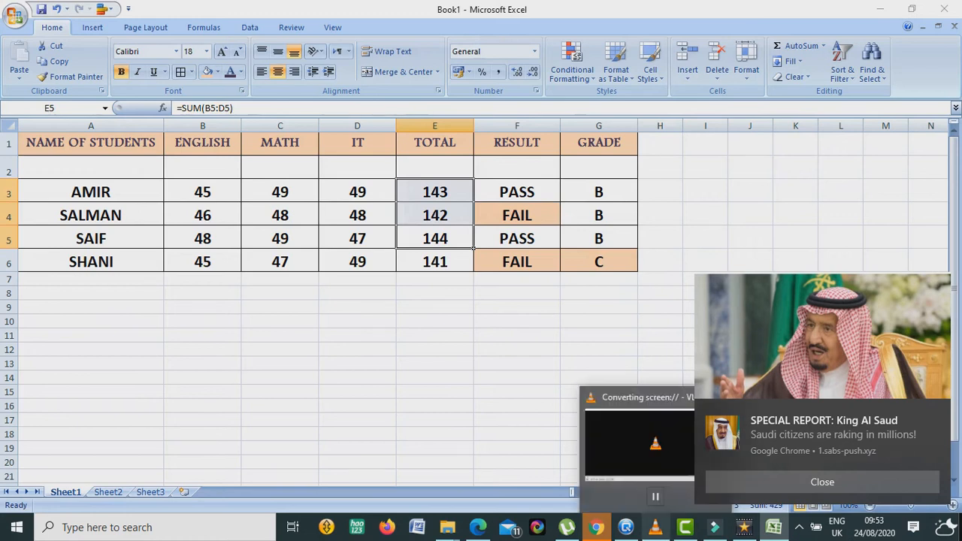
{"action": "left_click", "coordinate": [599, 192]}
{"action": "left_click", "coordinate": [600, 261]}
{"action": "left_click", "coordinate": [599, 238]}
{"action": "left_click", "coordinate": [599, 215]}
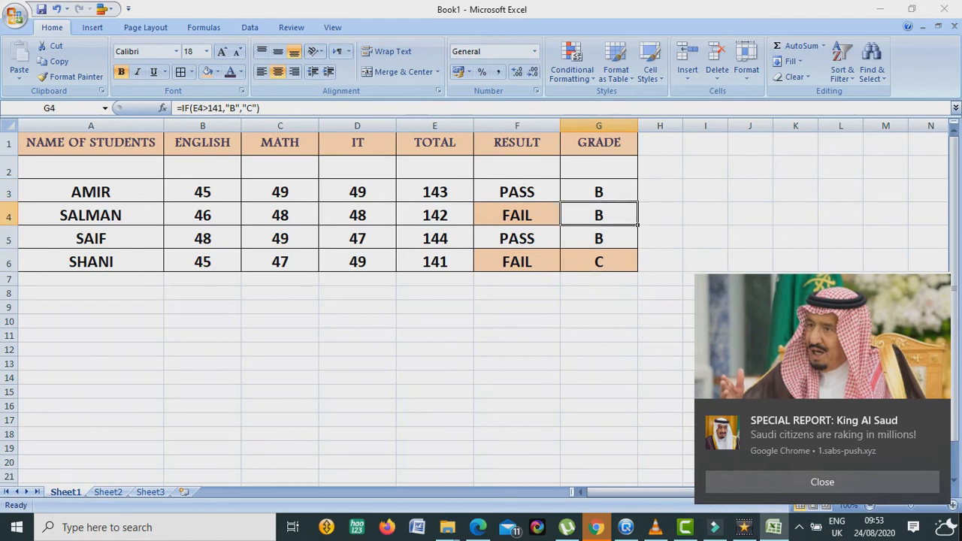
- Widen column H slightly and add a nested IF with the test E3>150 after "C" in G3's grade formula
{"action": "left_click_drag", "start_coordinate": [682, 126], "coordinate": [700, 126]}
{"action": "left_click", "coordinate": [600, 192]}
{"action": "double_click", "coordinate": [557, 193]}
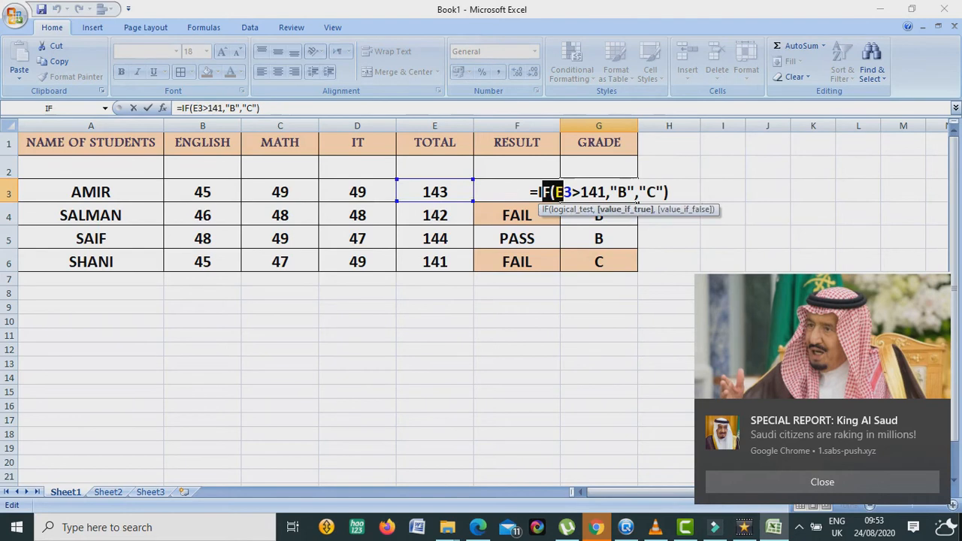
{"action": "left_click_drag", "start_coordinate": [543, 192], "coordinate": [563, 193]}
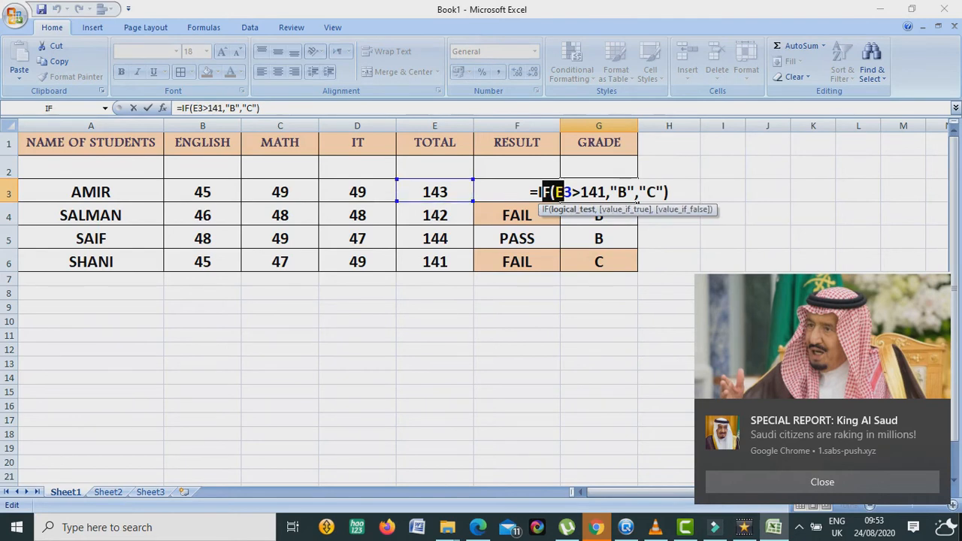
{"action": "left_click", "coordinate": [666, 193]}
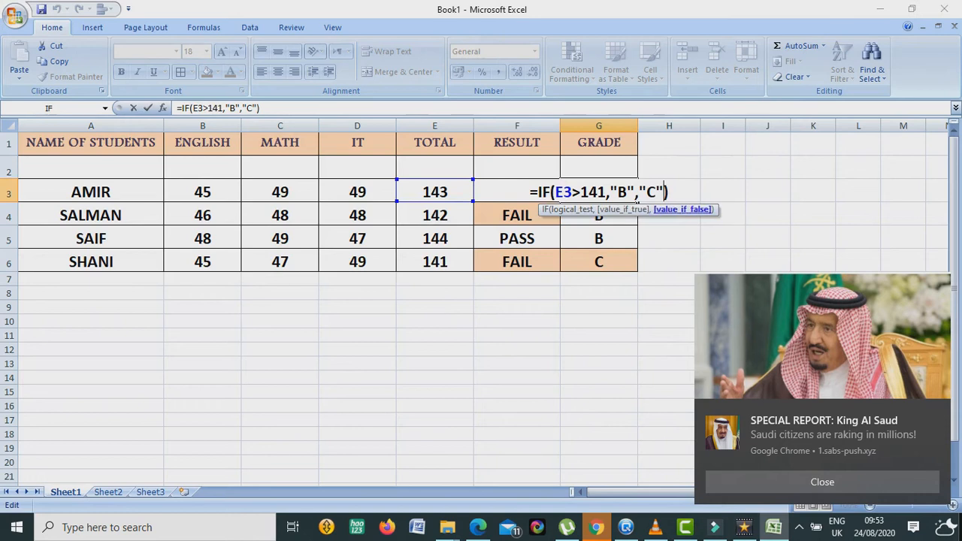
{"action": "type", "text": ",IF("}
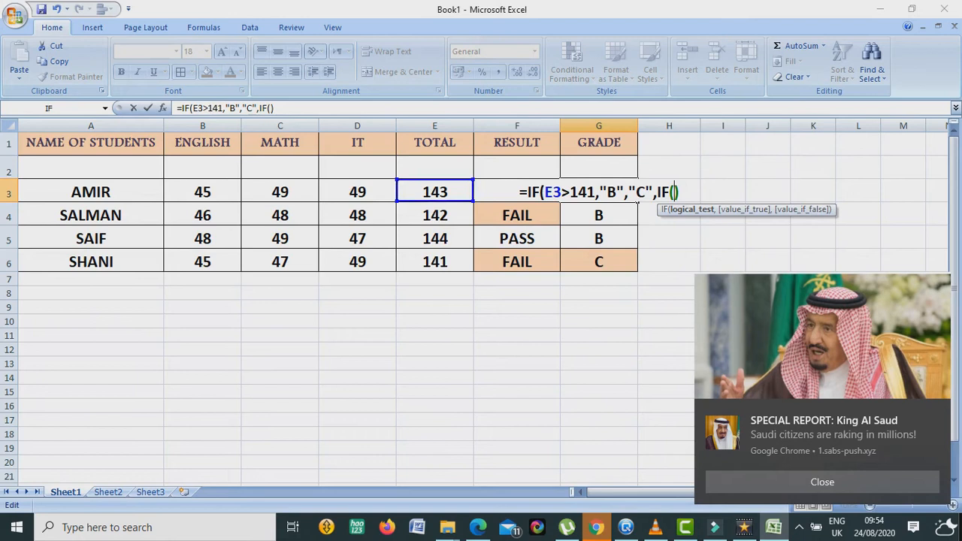
{"action": "left_click", "coordinate": [435, 191]}
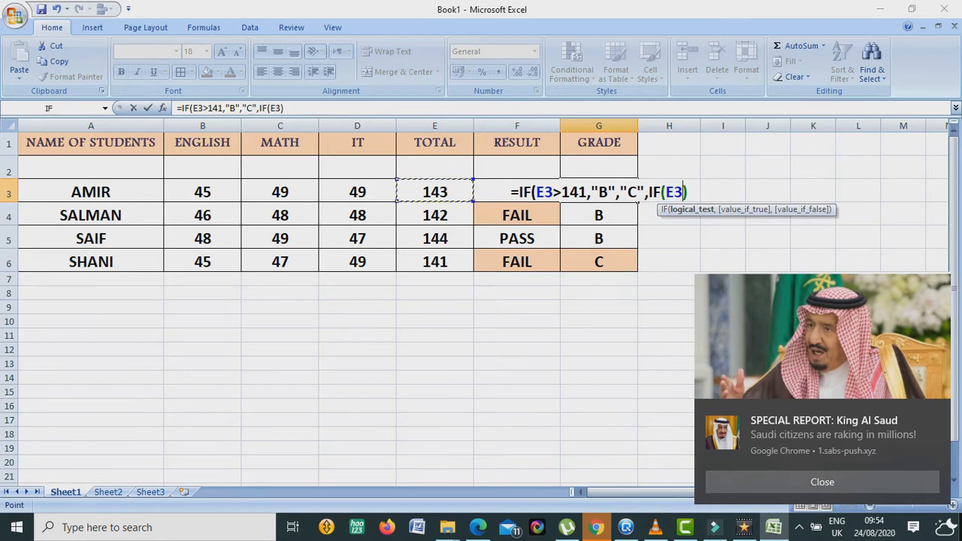
{"action": "type", "text": ">1"}
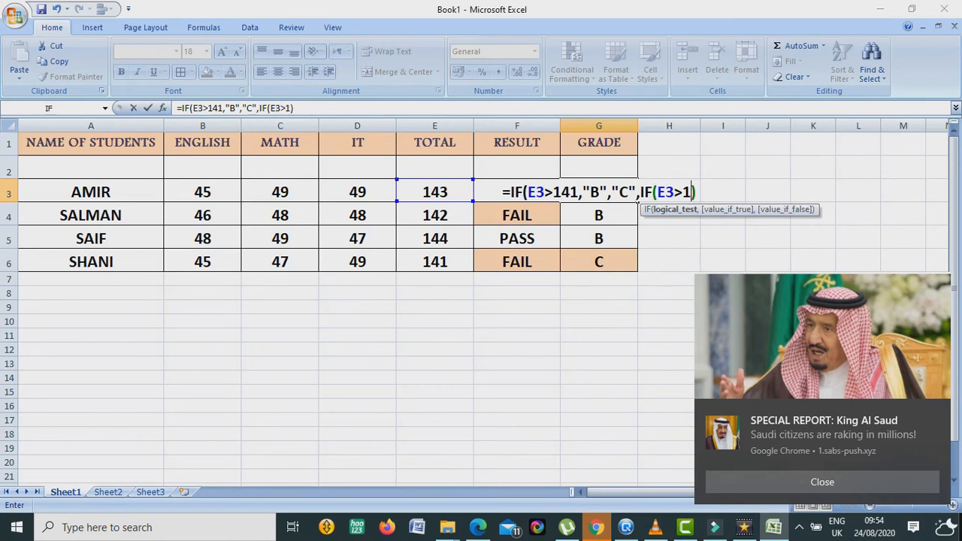
{"action": "type", "text": "50"}
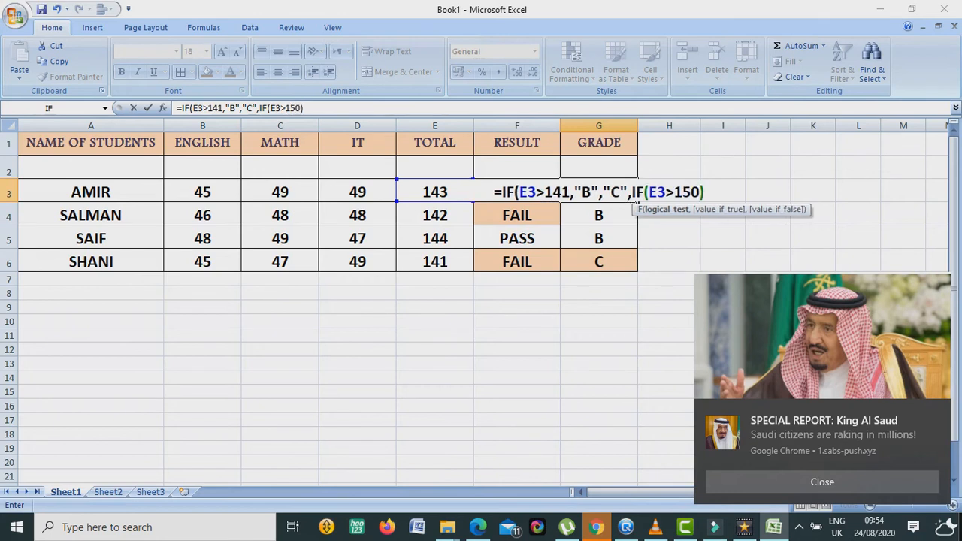
- Give G3's nested IF "A" as value if true and "B" as value if false, and try to enter the formula
{"action": "type", "text": ","}
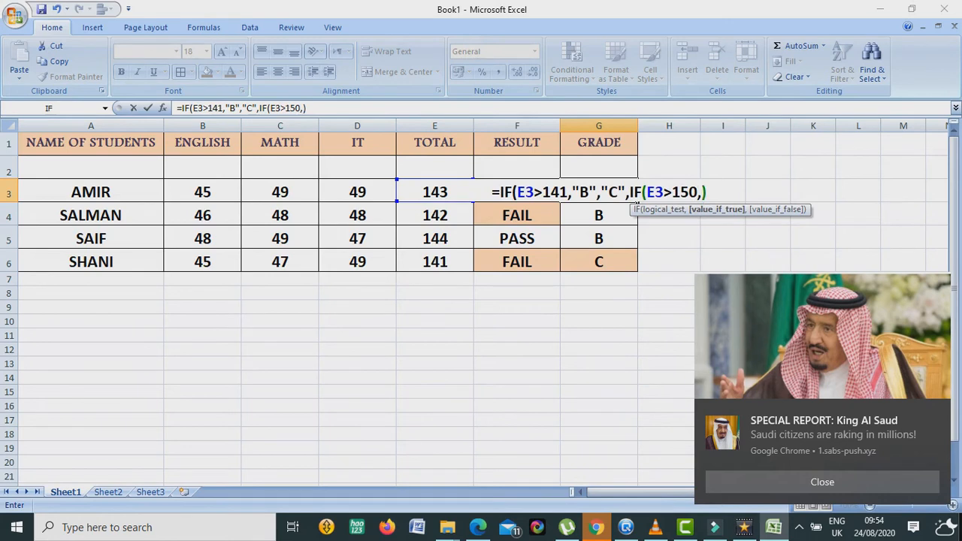
{"action": "type", "text": "\"A\""}
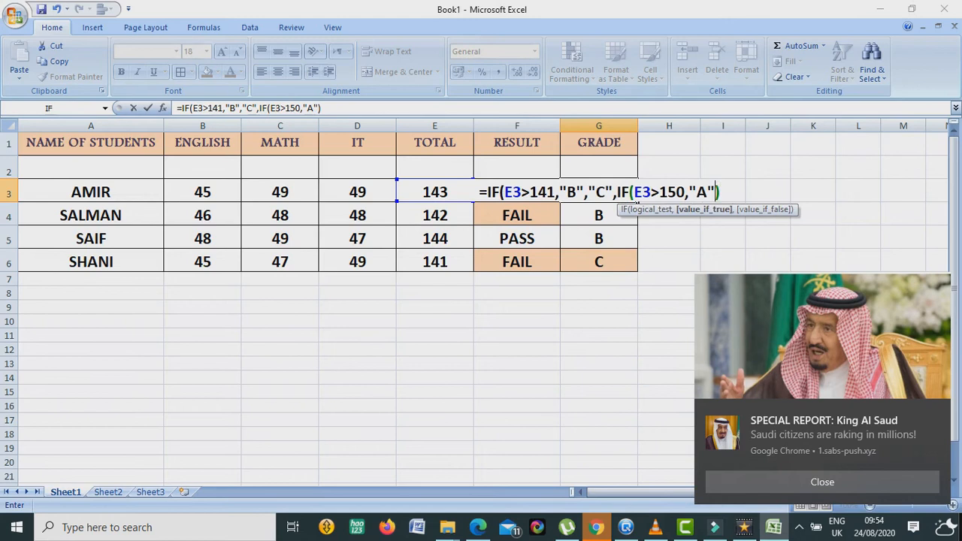
{"action": "type", "text": ","}
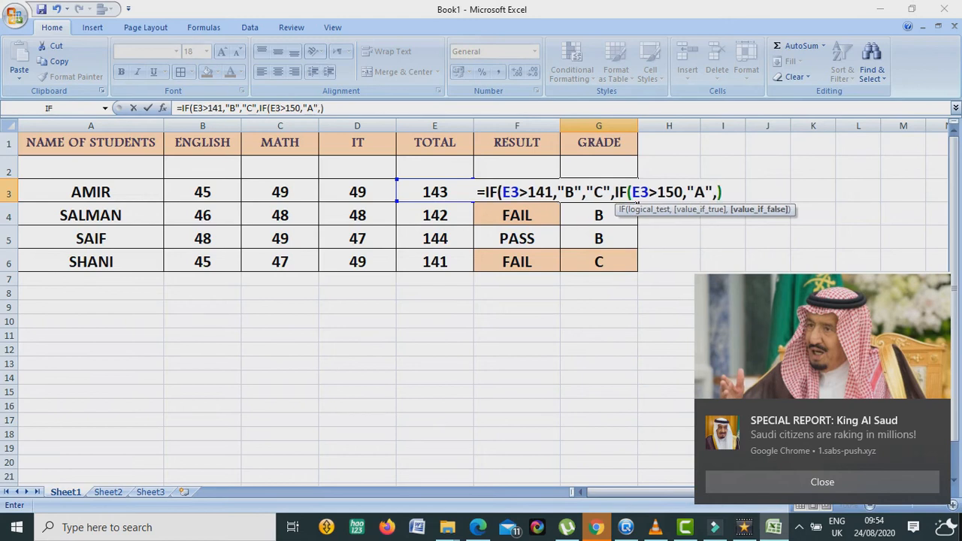
{"action": "type", "text": "\"B"}
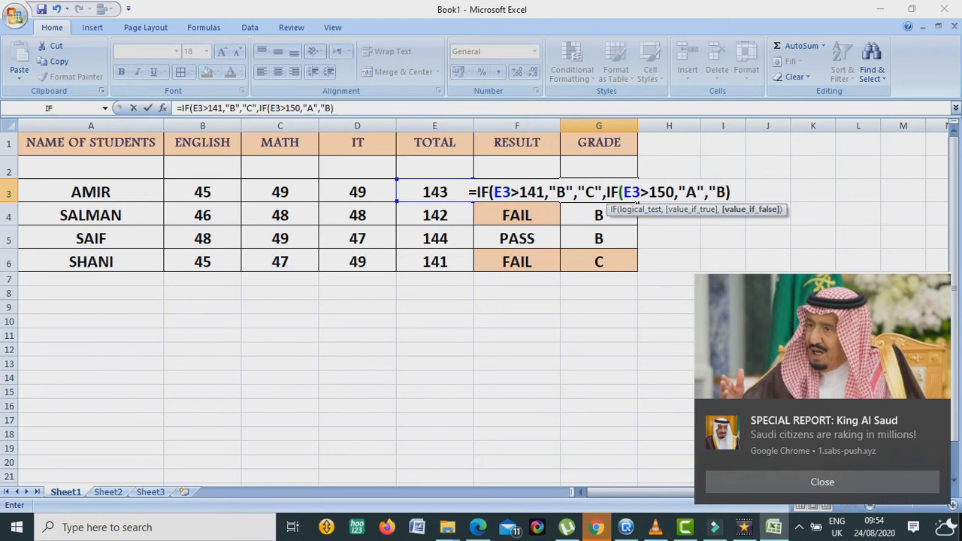
{"action": "type", "text": "\""}
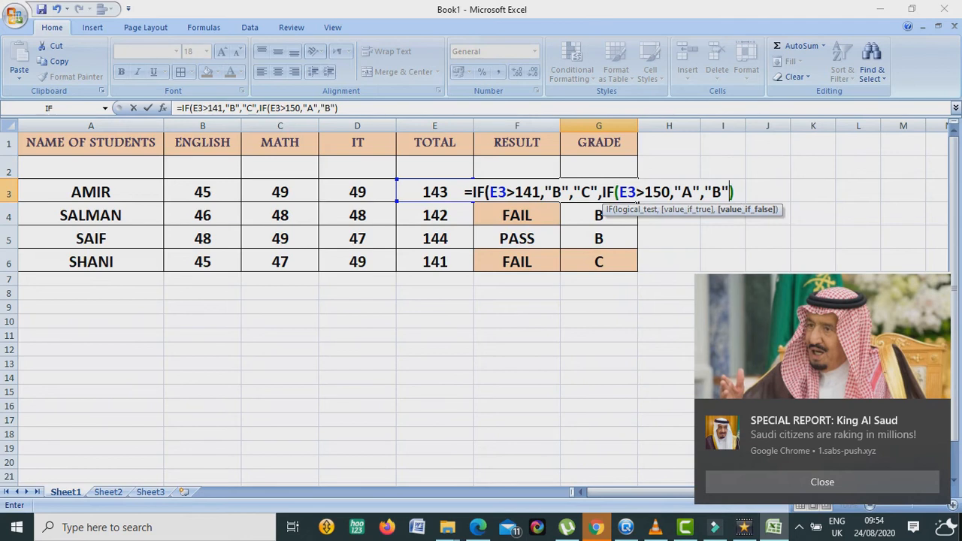
{"action": "key", "text": "Return"}
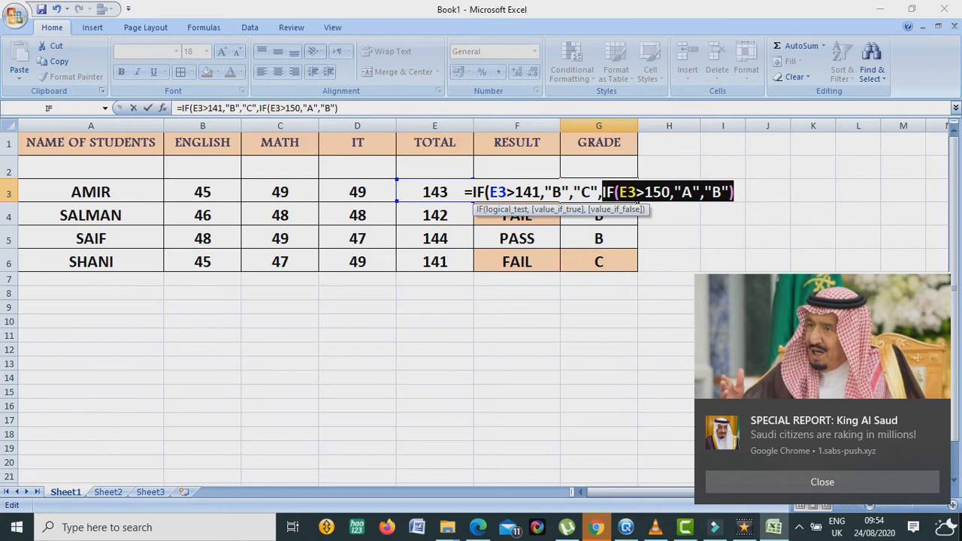
- Try a semicolon instead of the comma before the nested IF in G3's formula, and put the comma back
{"action": "key", "text": "Left"}
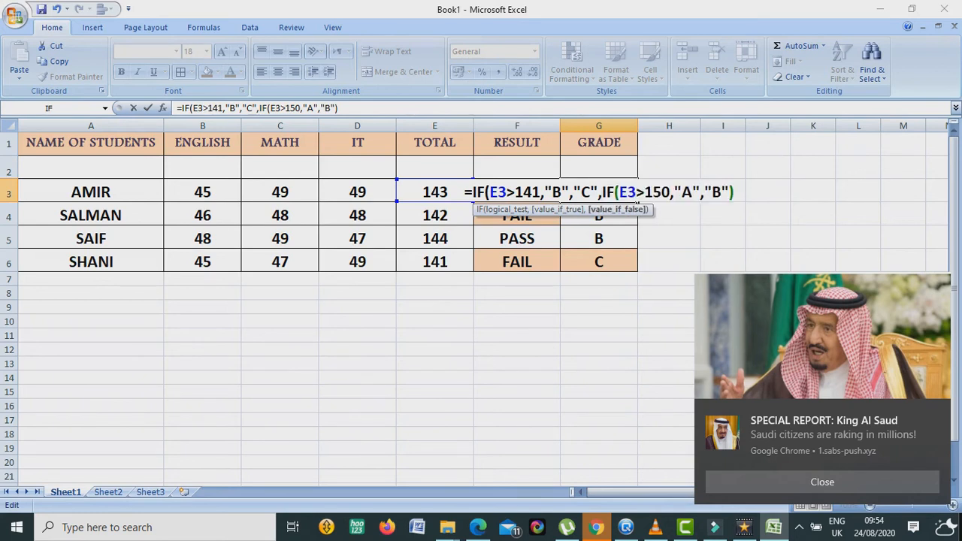
{"action": "left_click_drag", "start_coordinate": [705, 193], "coordinate": [727, 193]}
{"action": "left_click", "coordinate": [603, 193]}
{"action": "key", "text": "BackSpace"}
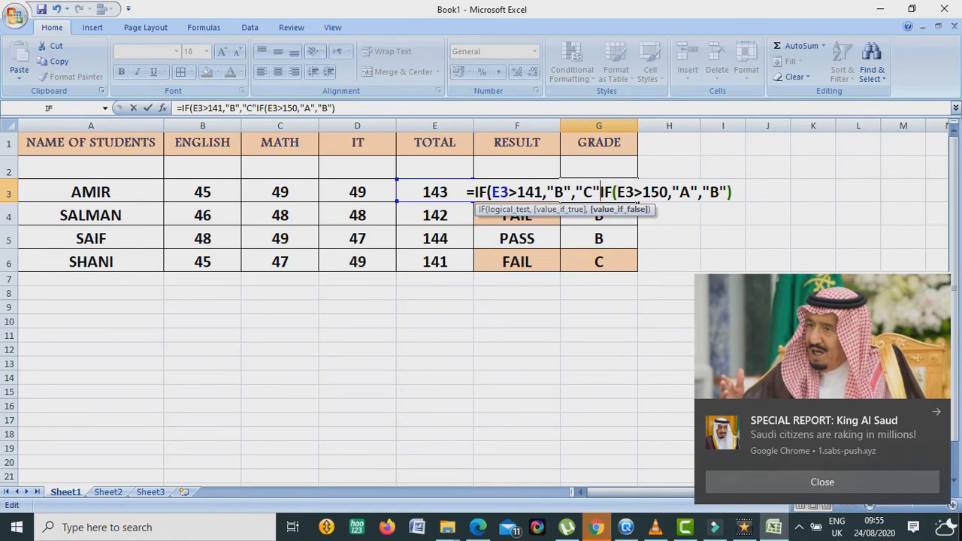
{"action": "type", "text": ";"}
{"action": "key", "text": "Return"}
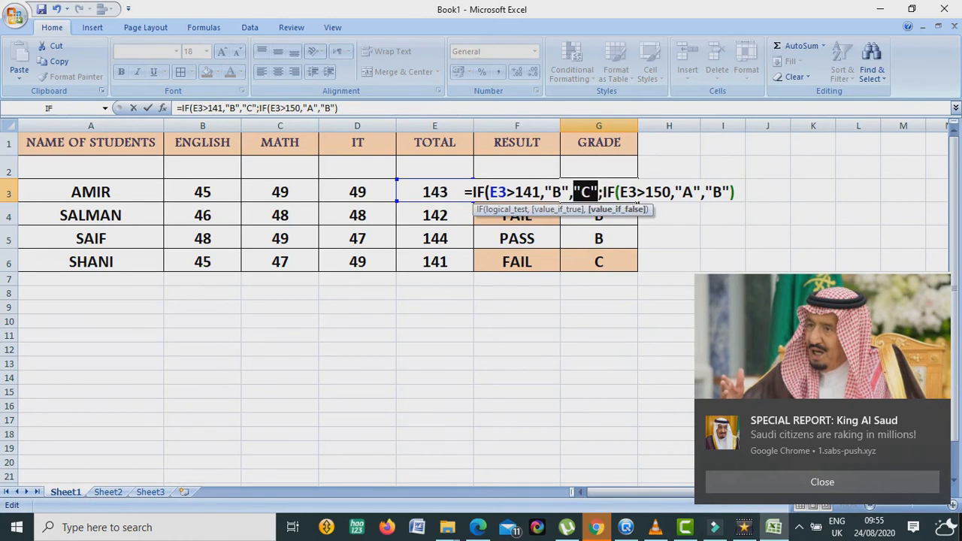
{"action": "left_click", "coordinate": [603, 192]}
{"action": "key", "text": "BackSpace"}
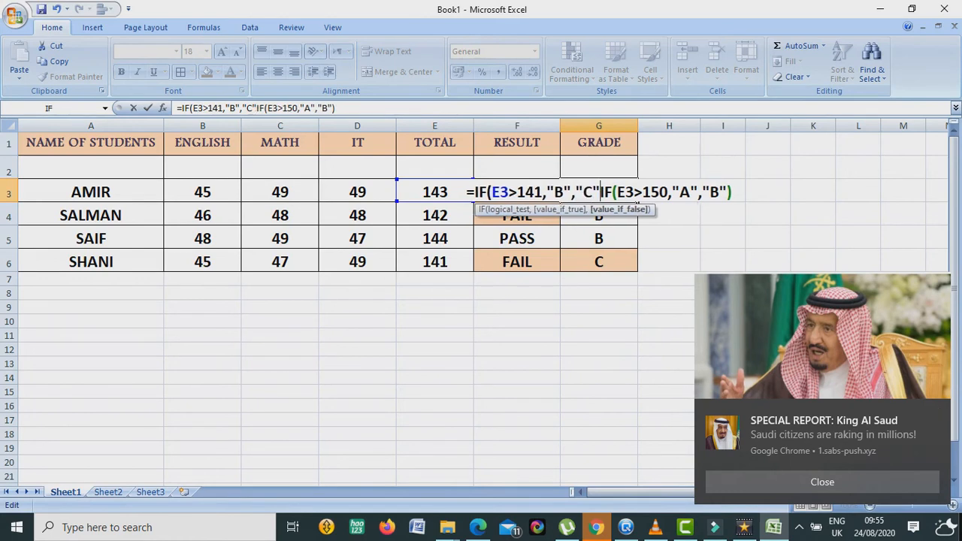
{"action": "type", "text": ","}
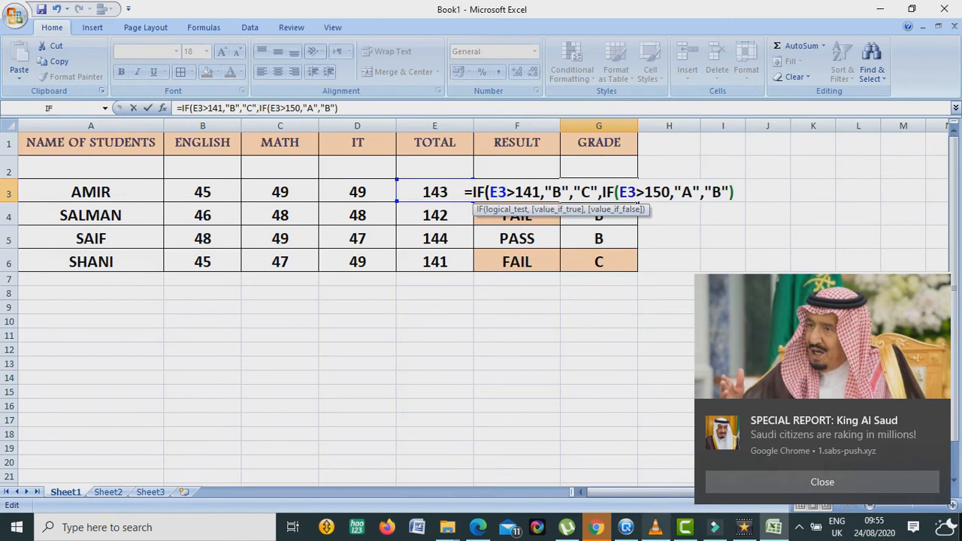
{"action": "mouse_move", "coordinate": [656, 528]}
{"action": "left_click", "coordinate": [656, 497]}
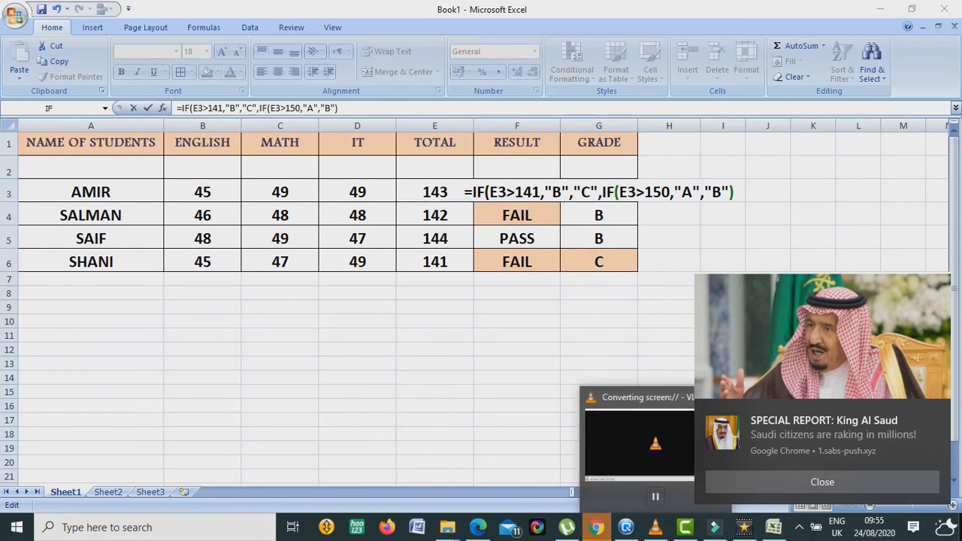
{"action": "left_click", "coordinate": [602, 192]}
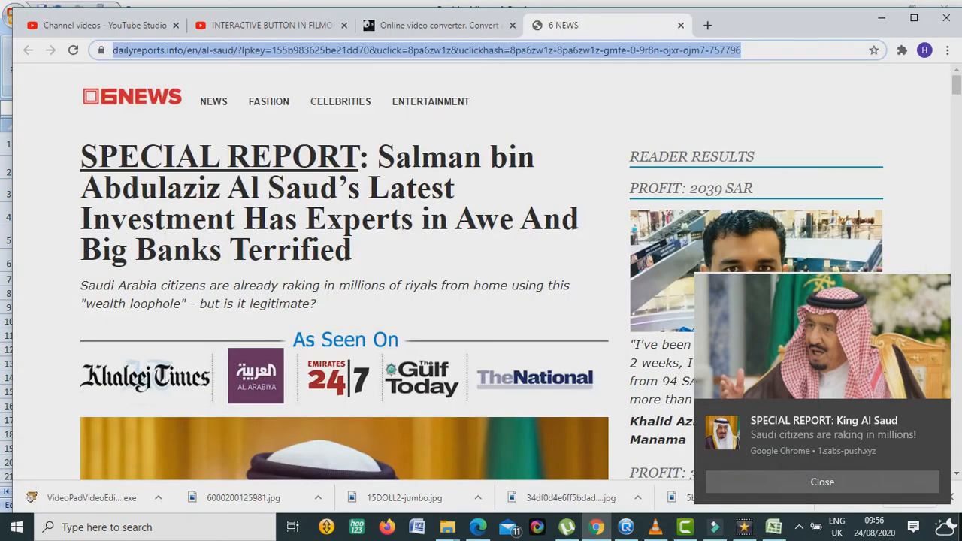
- Switch to Chrome, search Google Images for "NESTED IF IN EXCEL", and open the Ablebits nested IF statements example
{"action": "type", "text": "GOOGKL"}
{"action": "key", "text": "Return"}
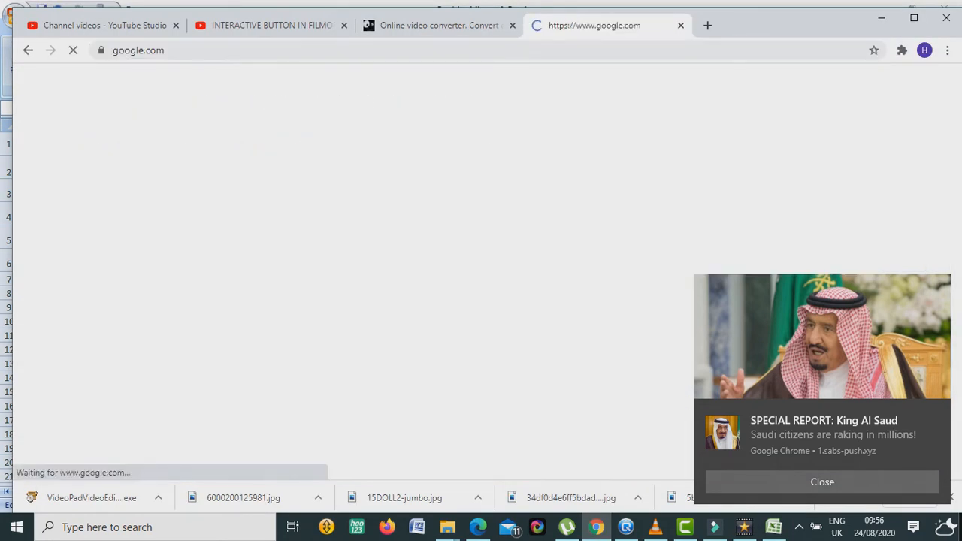
{"action": "type", "text": "NESTED "}
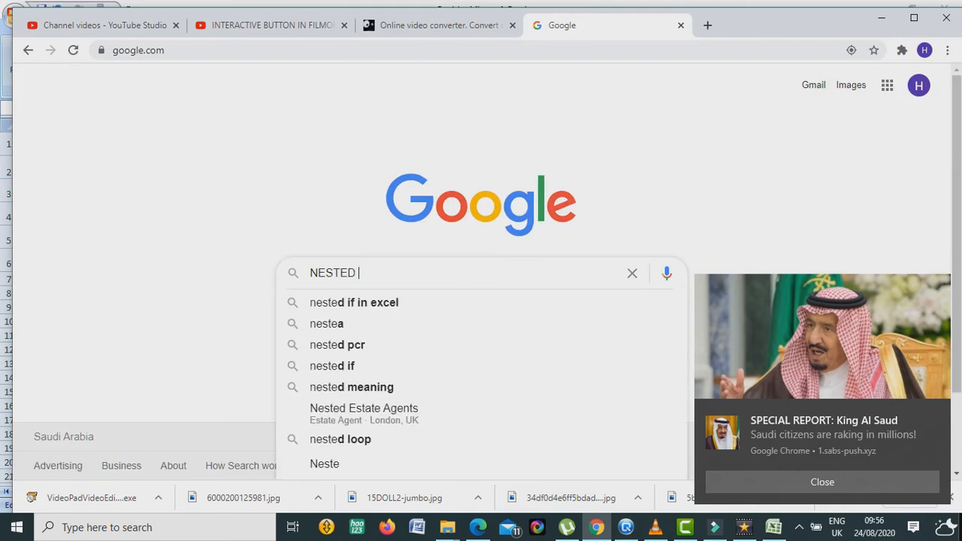
{"action": "type", "text": "IF IN EXCEL"}
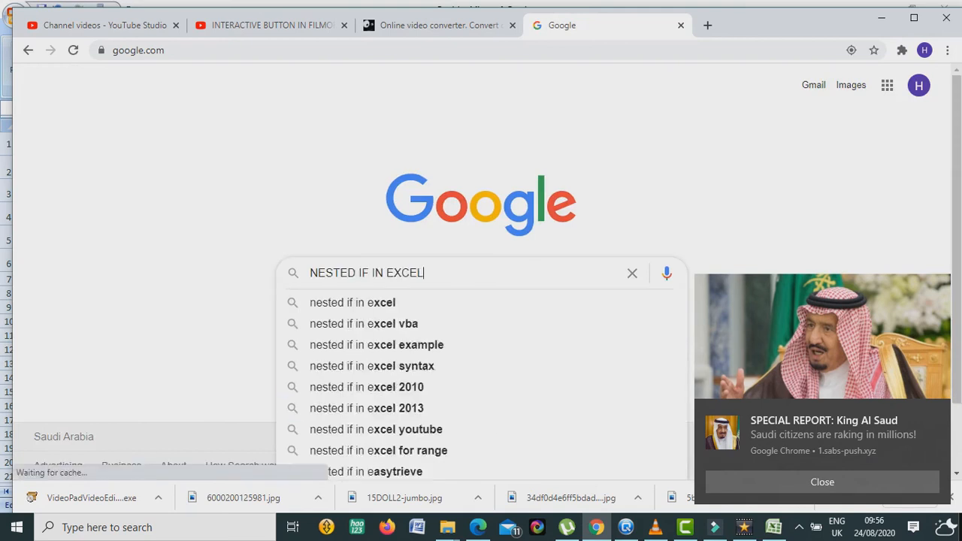
{"action": "key", "text": "Return"}
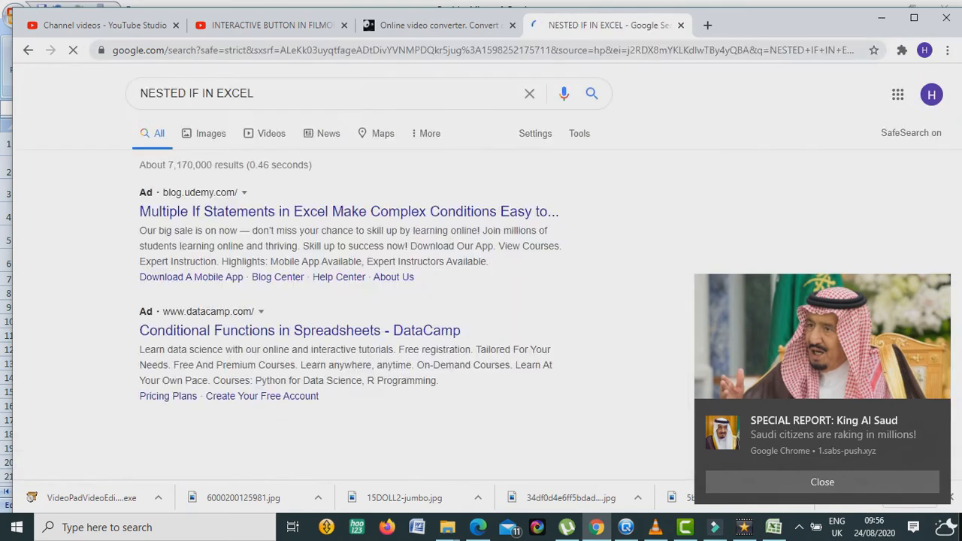
{"action": "left_click", "coordinate": [210, 134]}
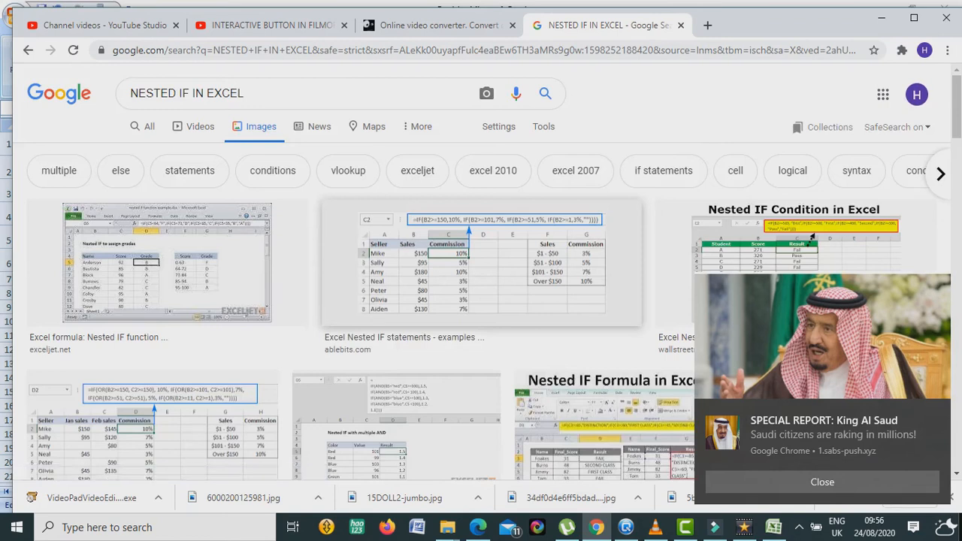
{"action": "left_click", "coordinate": [481, 263]}
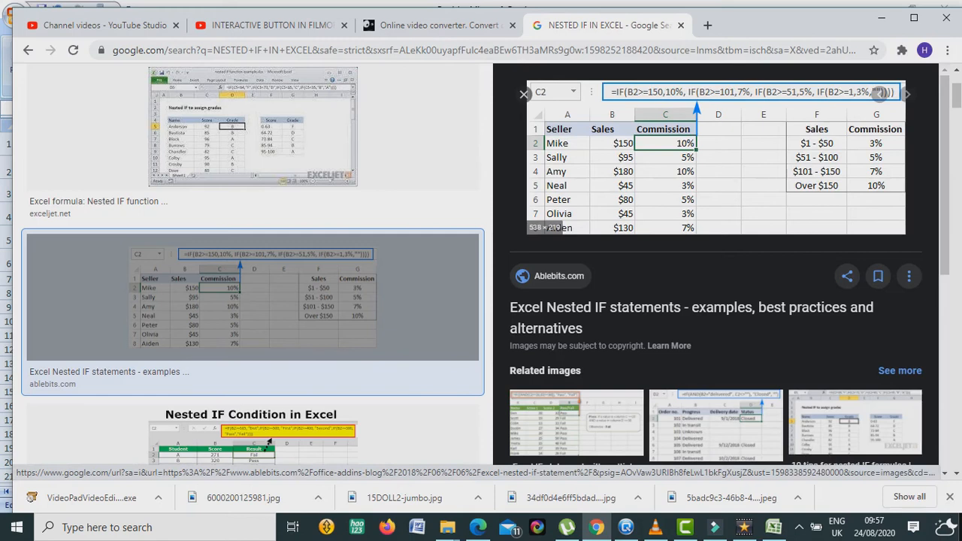
- Switch back to Excel, add a second closing parenthesis at the end of G3's formula, and try to enter it
{"action": "key", "text": "alt+Tab"}
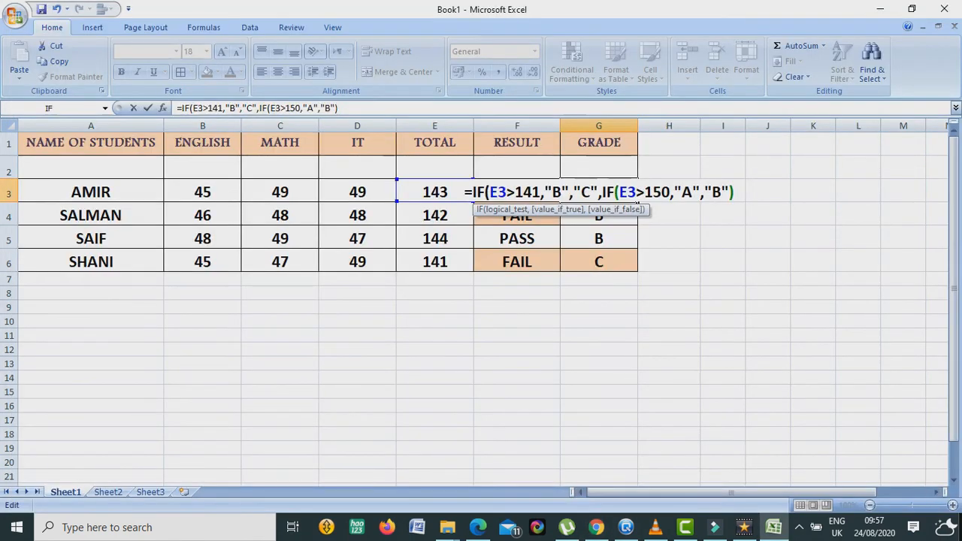
{"action": "type", "text": ")"}
{"action": "key", "text": "Return"}
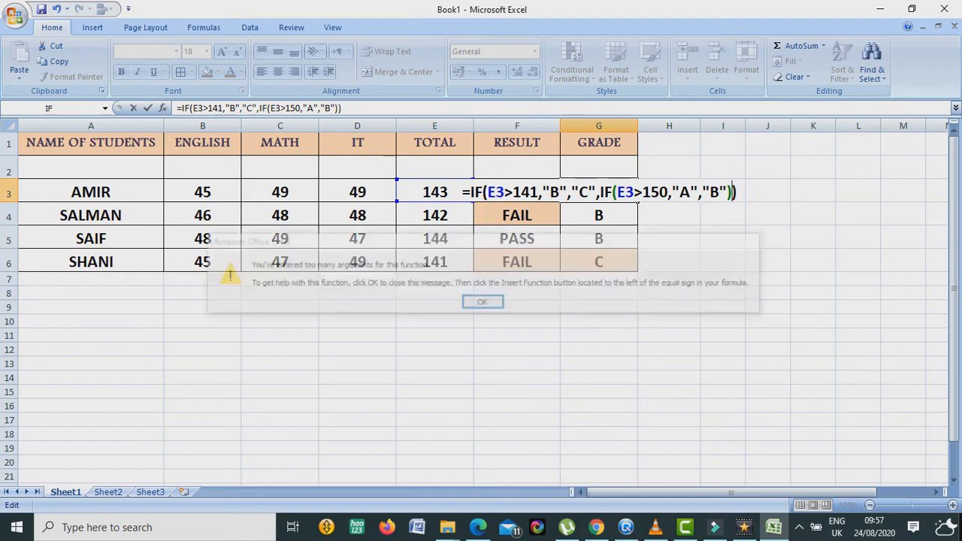
{"action": "key", "text": "Return"}
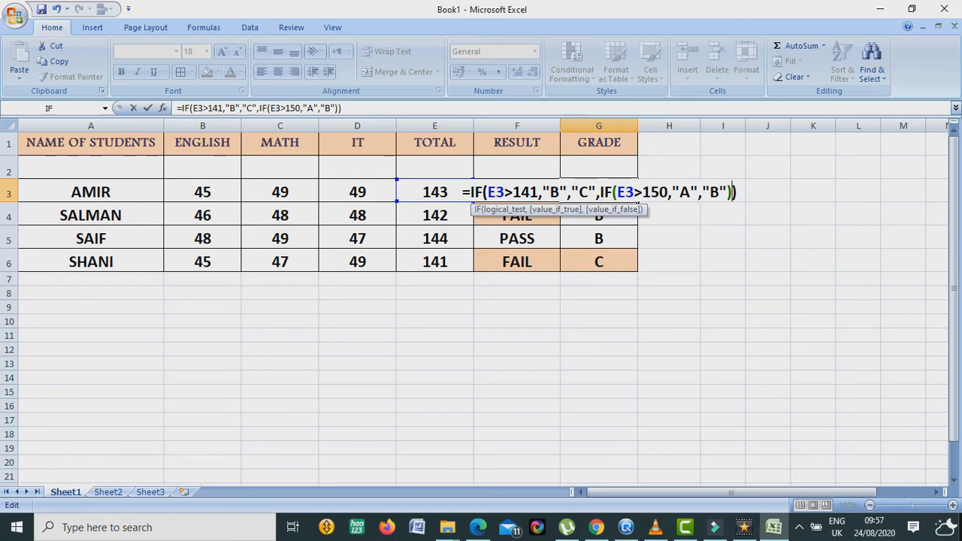
- Replace the first IF's "B" with "70%" in G3's formula and try to enter it
{"action": "left_click", "coordinate": [560, 193]}
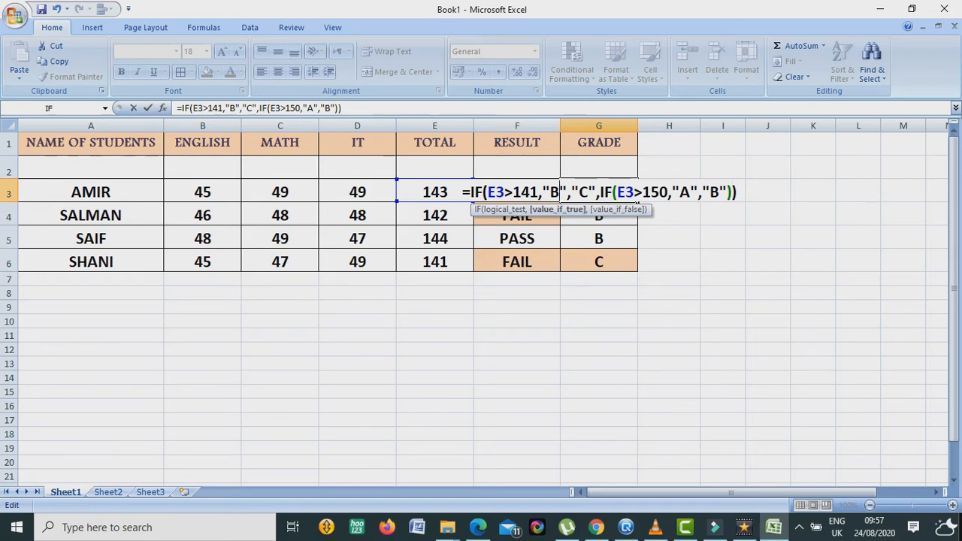
{"action": "key", "text": "BackSpace"}
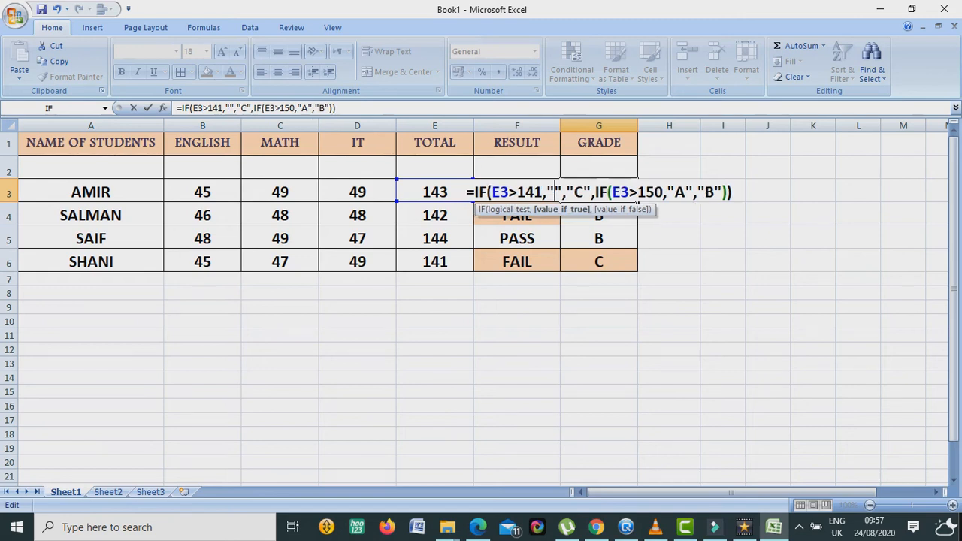
{"action": "type", "text": "7"}
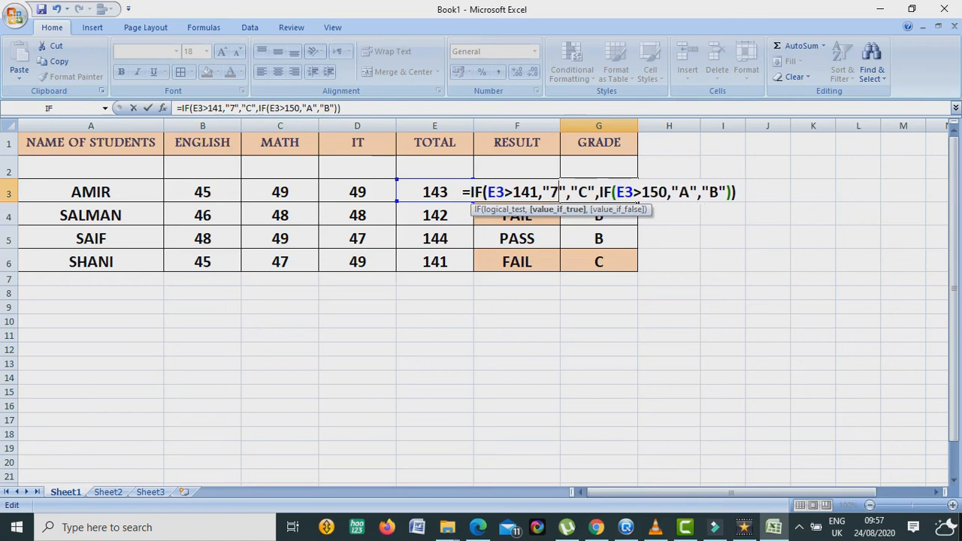
{"action": "type", "text": "0%"}
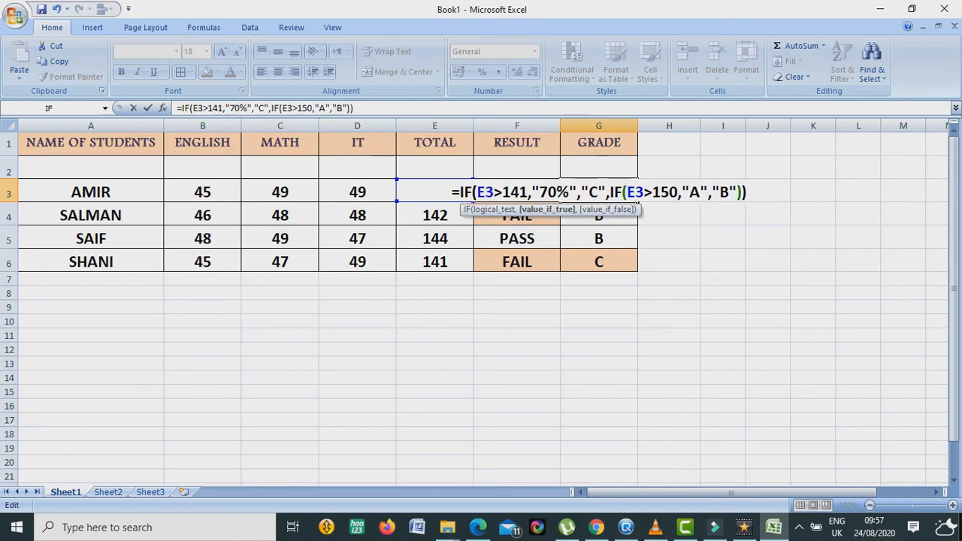
{"action": "key", "text": "Return"}
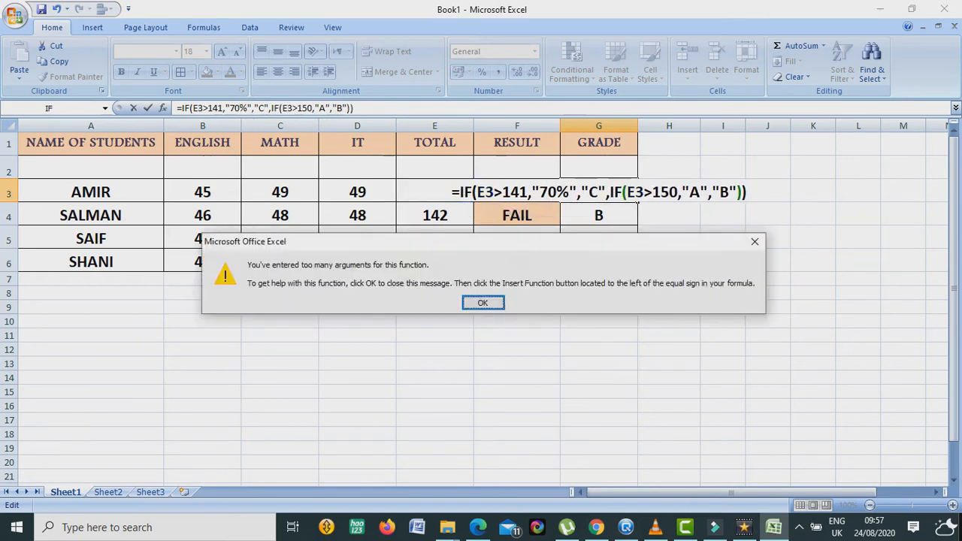
{"action": "key", "text": "Return"}
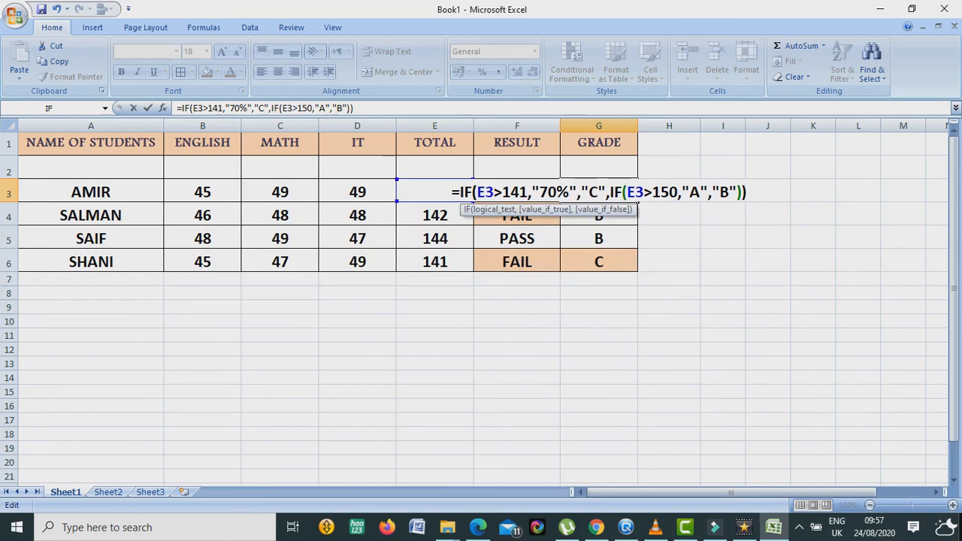
- Undo the "70%" replacement in G3's formula, delete the nested IF, and enter the formula as =IF(E3>141,"B","C")
{"action": "key", "text": "Left"}
{"action": "key", "text": "Right"}
{"action": "key", "text": "ctrl+z"}
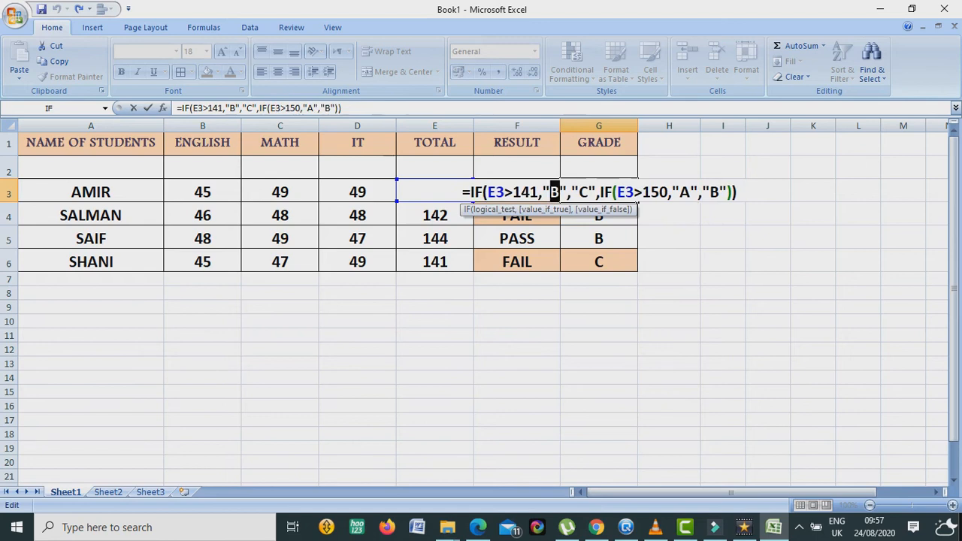
{"action": "left_click", "coordinate": [731, 193]}
{"action": "left_click_drag", "start_coordinate": [732, 193], "coordinate": [597, 193]}
{"action": "key", "text": "BackSpace"}
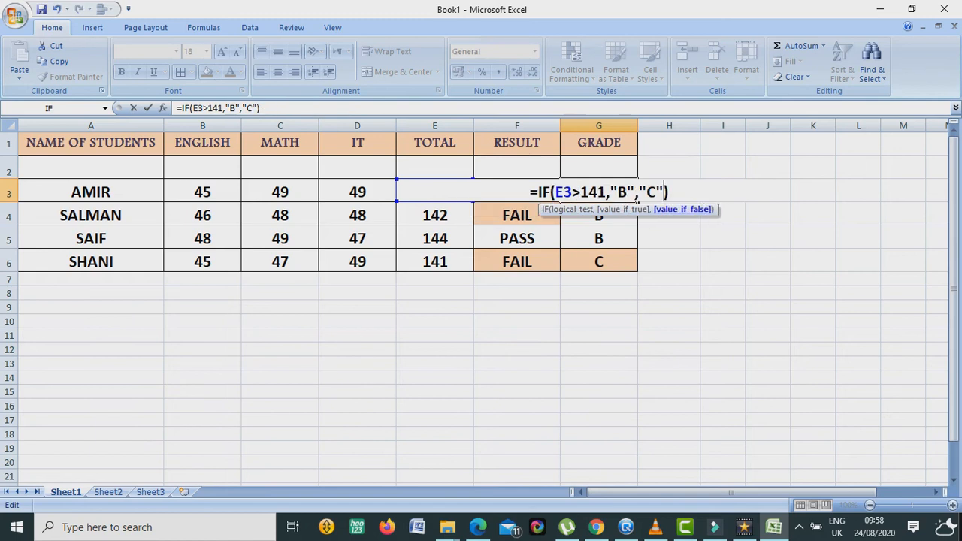
{"action": "key", "text": "Return"}
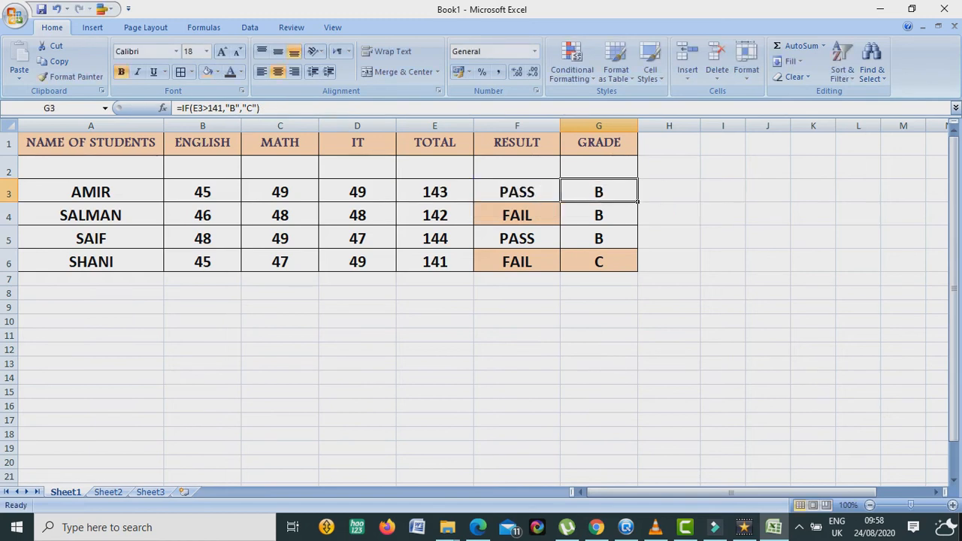
- Reopen G3's formula and start a nested IF after "C" that tests whether E3 is greater than a value
{"action": "key", "text": "F2"}
{"action": "key", "text": "Left"}
{"action": "type", "text": "."}
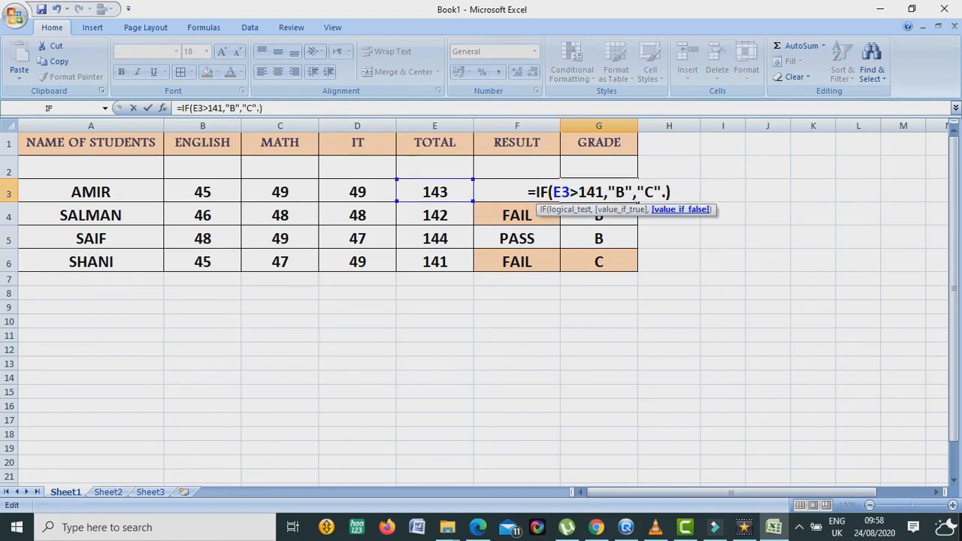
{"action": "key", "text": "BackSpace"}
{"action": "type", "text": ",IF"}
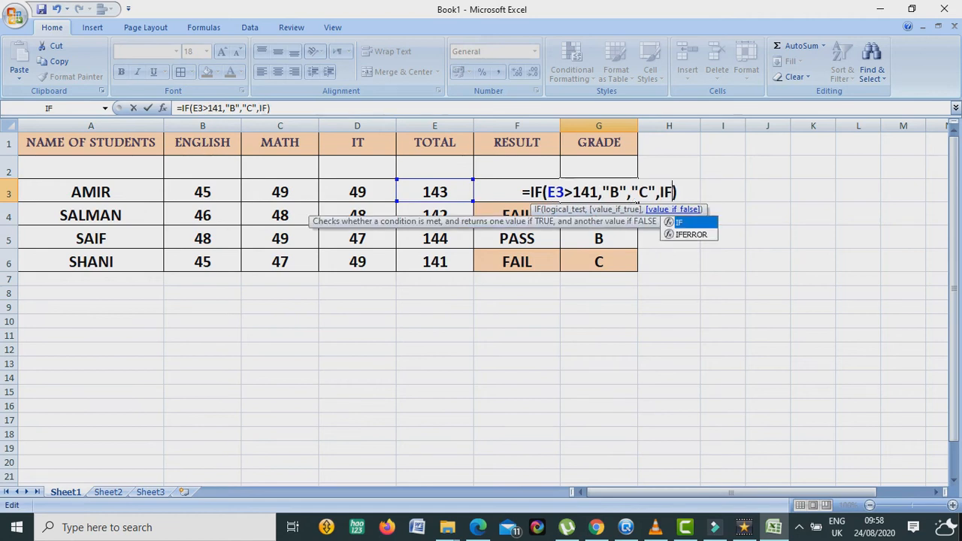
{"action": "type", "text": "("}
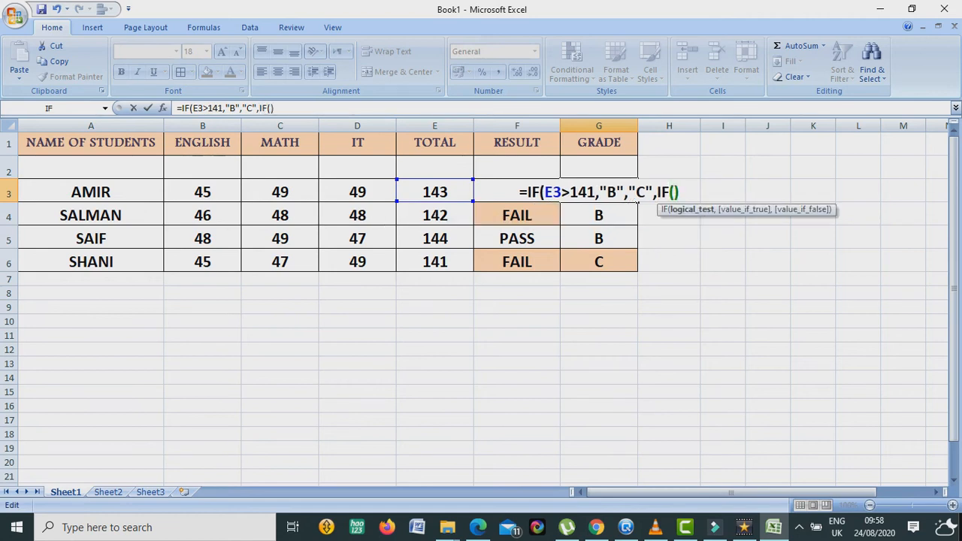
{"action": "left_click", "coordinate": [435, 191]}
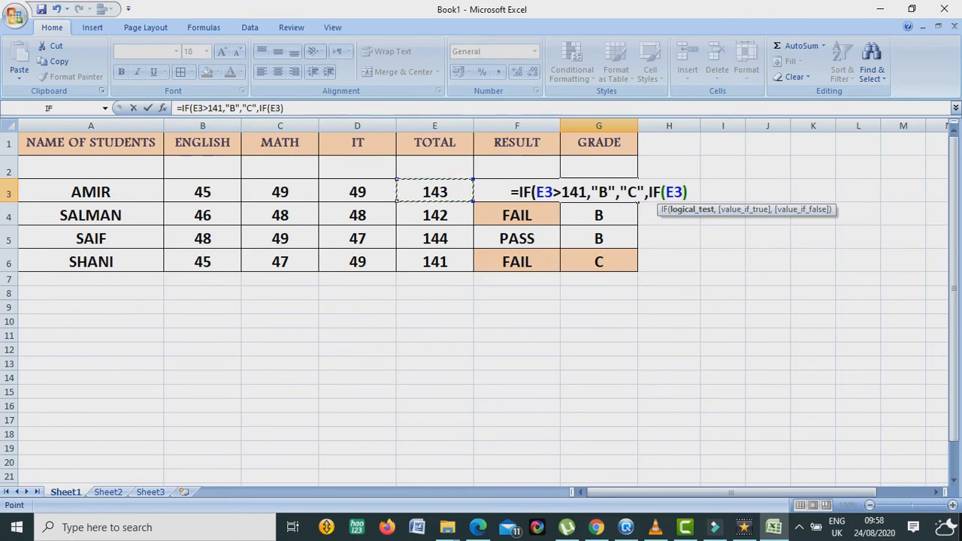
{"action": "type", "text": ">"}
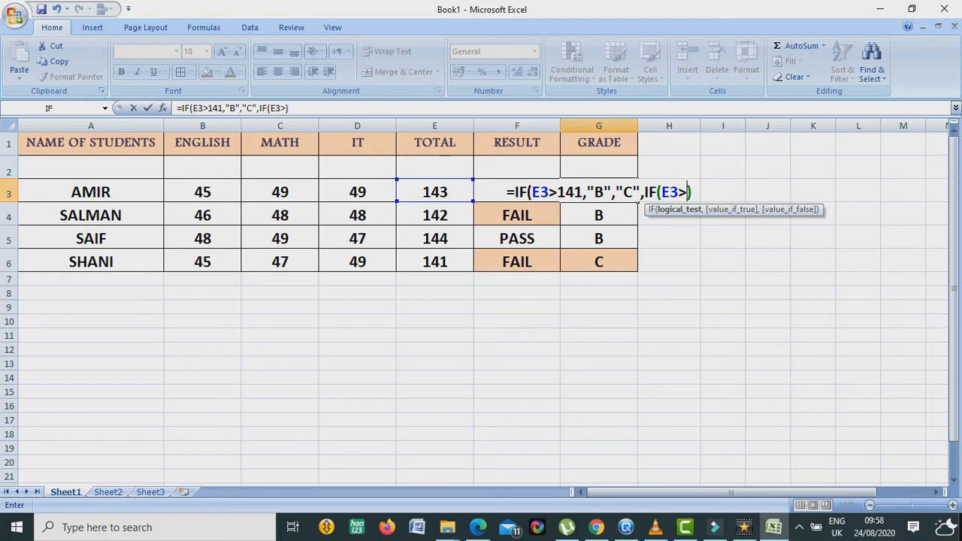
- Complete the nested IF in G3's formula as IF(E3>"A","B") and try to enter it
{"action": "type", "text": "@"}
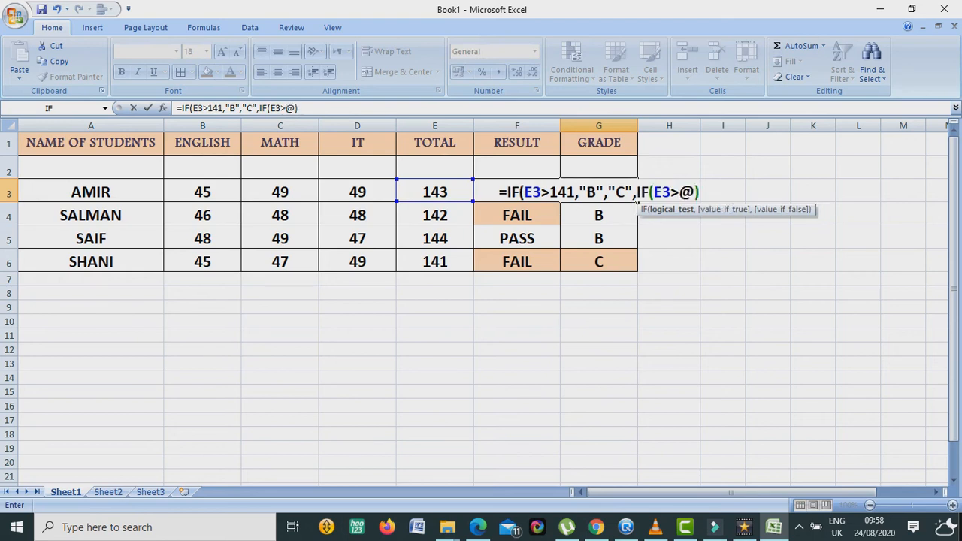
{"action": "key", "text": "BackSpace"}
{"action": "type", "text": "\"A\""}
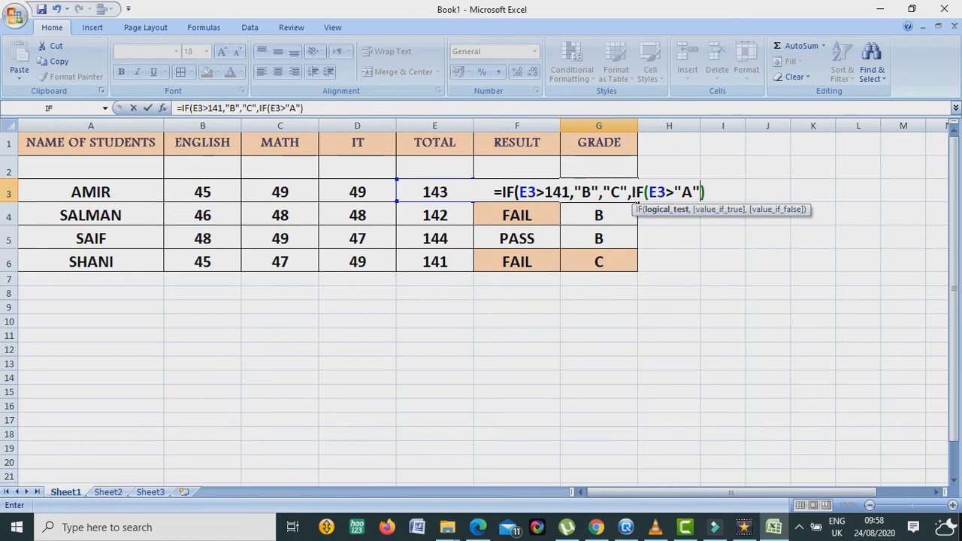
{"action": "type", "text": ","}
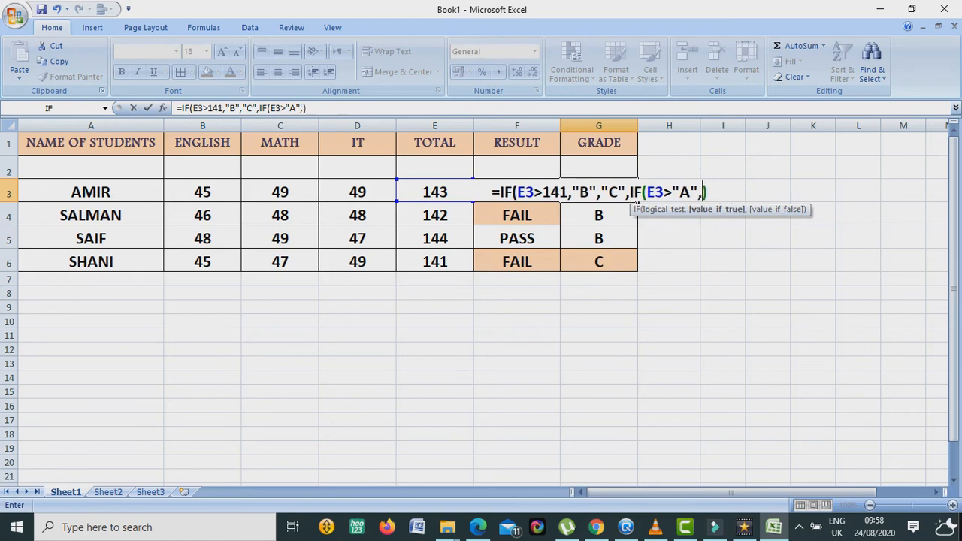
{"action": "type", "text": "\""}
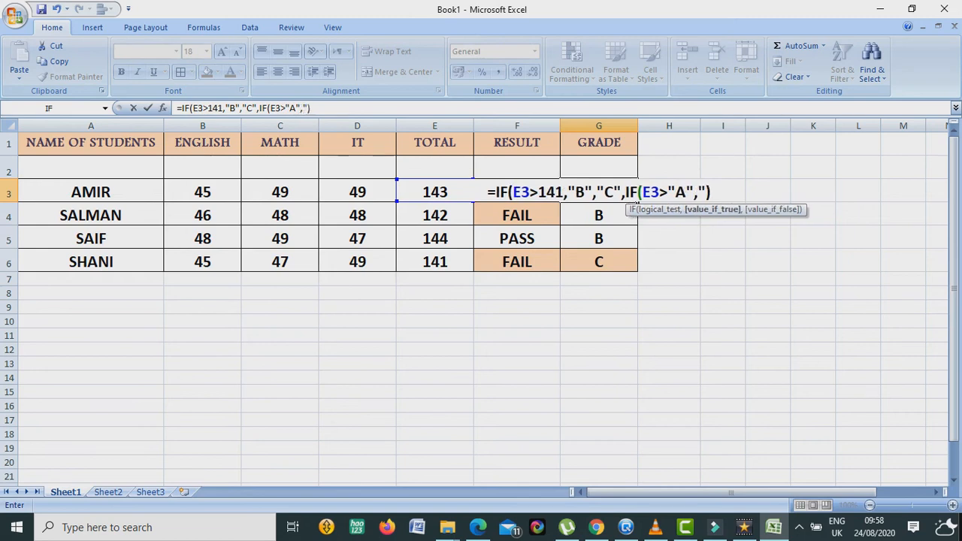
{"action": "type", "text": "b"}
{"action": "key", "text": "BackSpace"}
{"action": "type", "text": "B"}
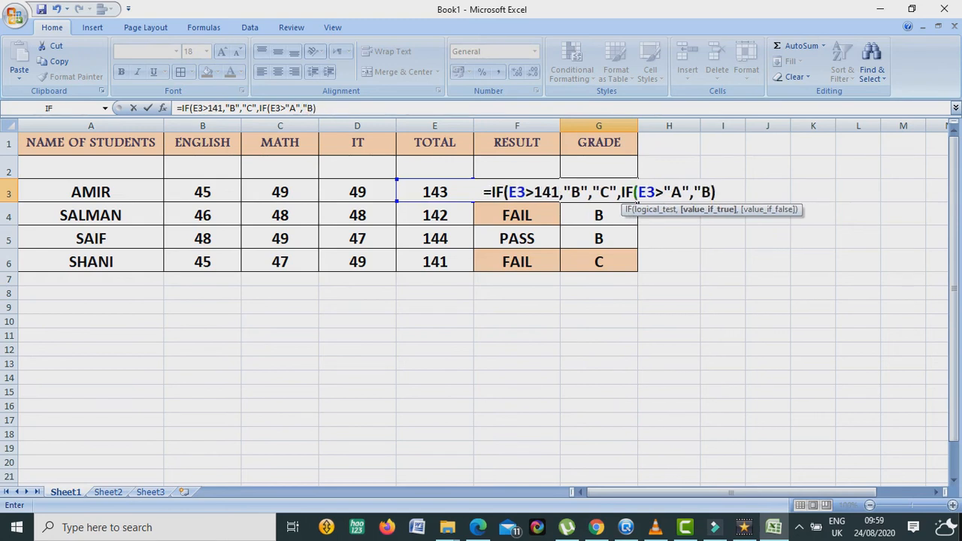
{"action": "type", "text": "\""}
{"action": "key", "text": "Return"}
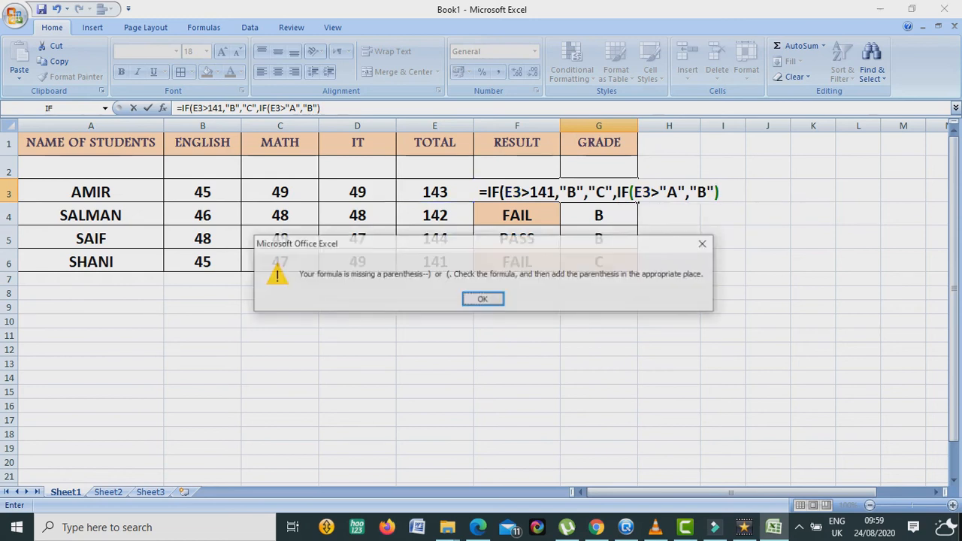
{"action": "key", "text": "Return"}
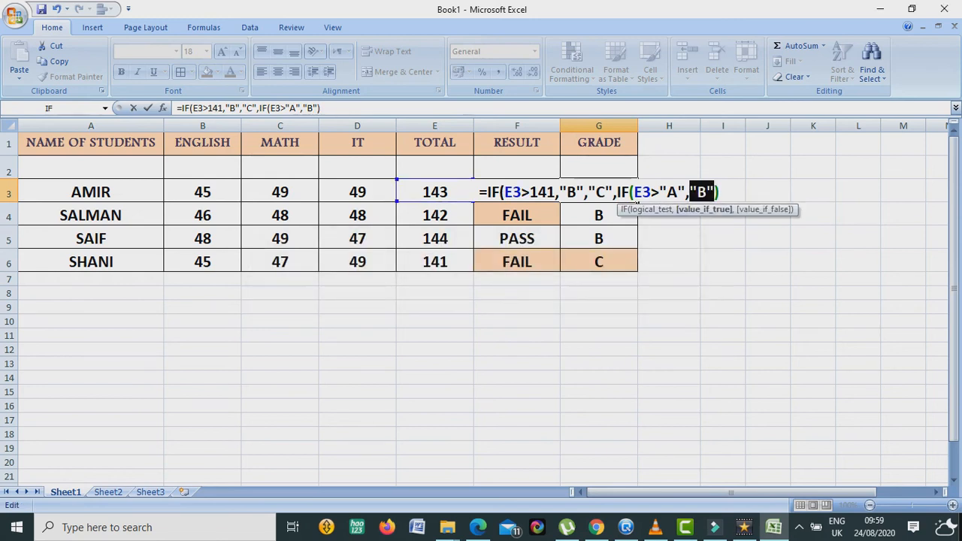
- Change the nested IF in G3 to IF(E3>=150,"A"), add a second closing parenthesis, and try to enter the formula
{"action": "key", "text": "BackSpace"}
{"action": "key", "text": "BackSpace"}
{"action": "key", "text": "Left"}
{"action": "key", "text": "Left"}
{"action": "key", "text": "Left"}
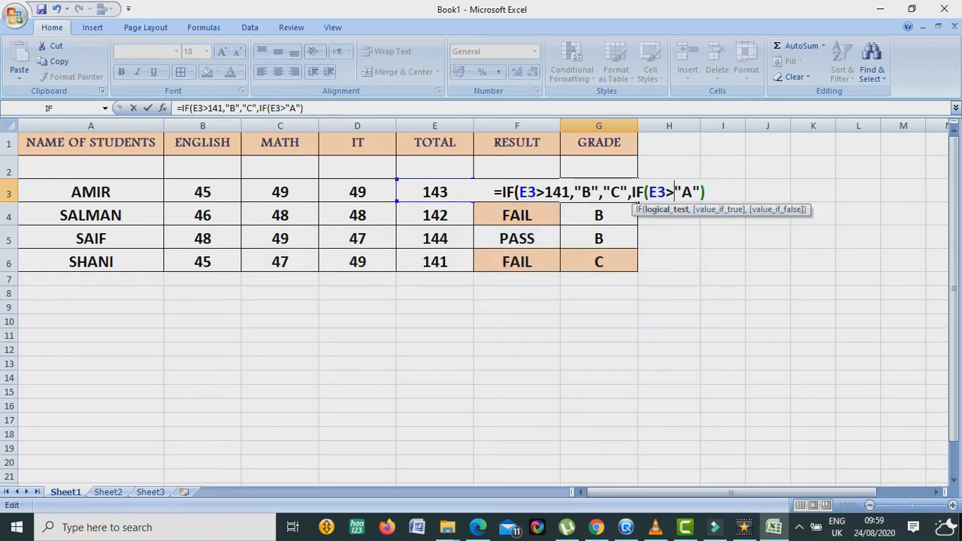
{"action": "type", "text": "=15"}
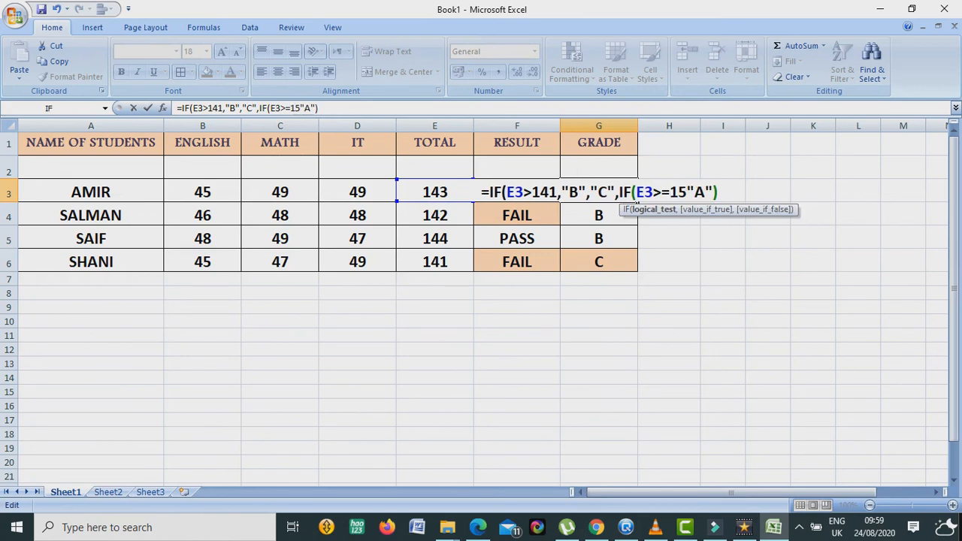
{"action": "type", "text": "0"}
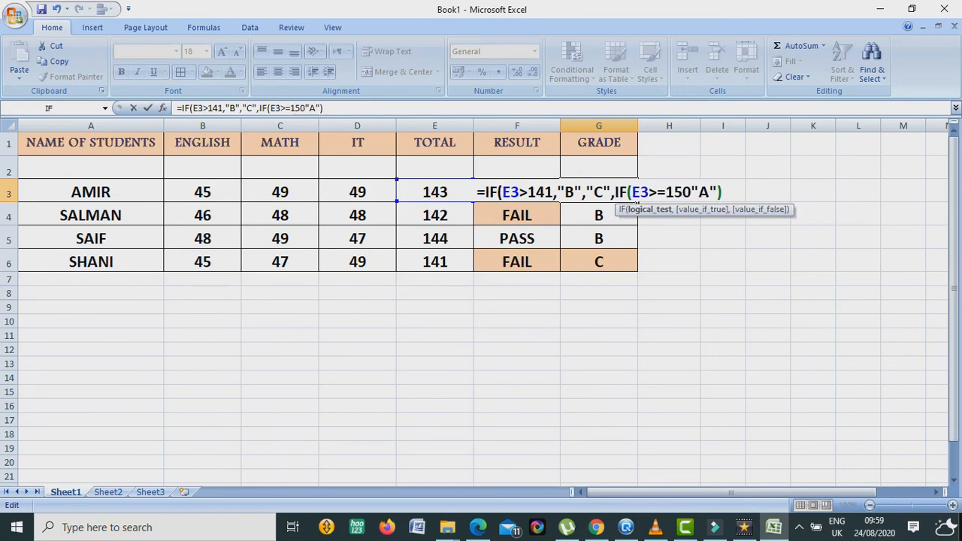
{"action": "type", "text": ","}
{"action": "key", "text": "Return"}
{"action": "key", "text": "Return"}
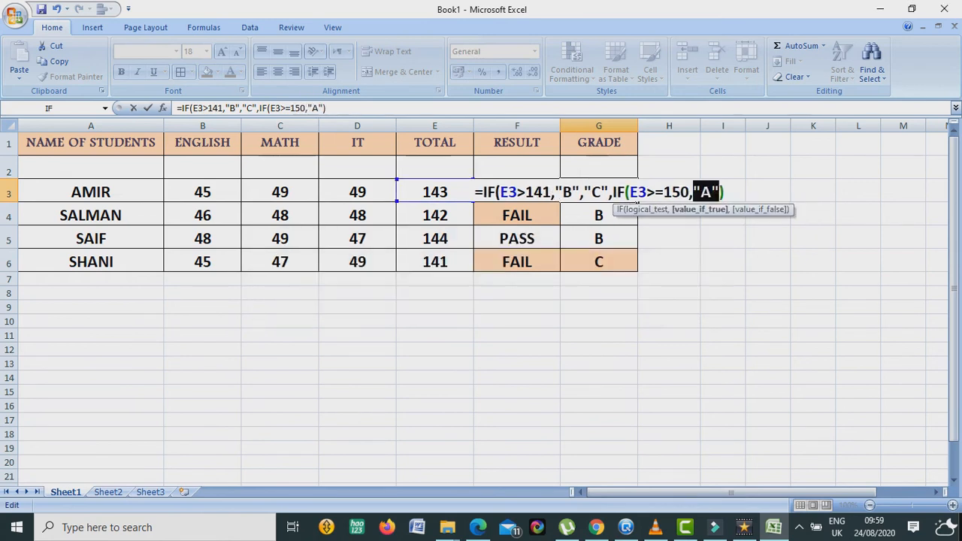
{"action": "type", "text": ")"}
{"action": "key", "text": "Return"}
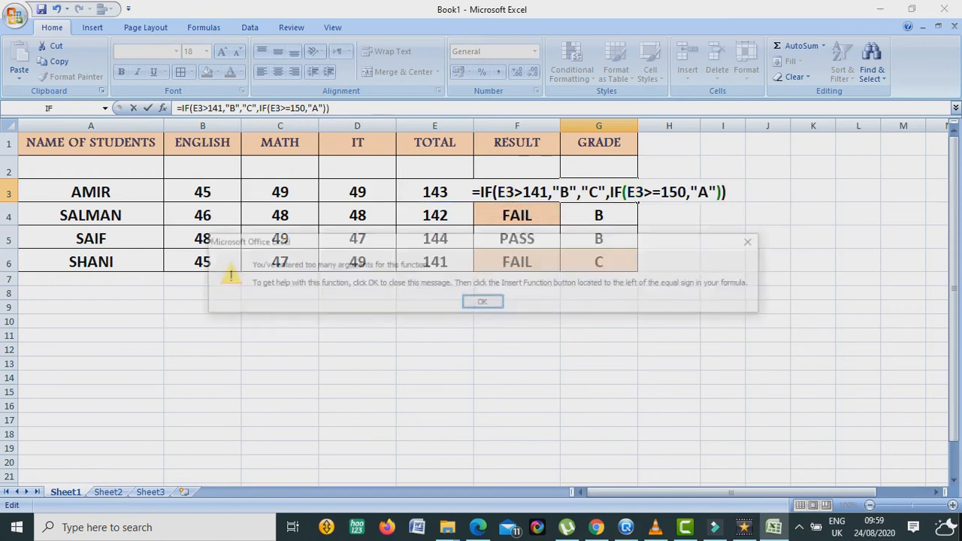
{"action": "key", "text": "Return"}
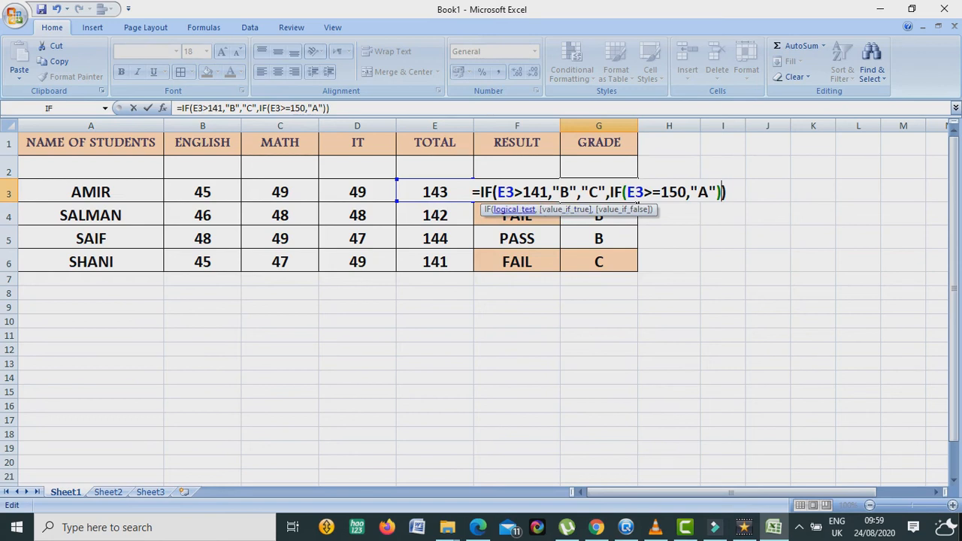
- Change the nested IF's test in G3's formula to E3>150 and add "B" as its value if false
{"action": "left_click", "coordinate": [658, 192]}
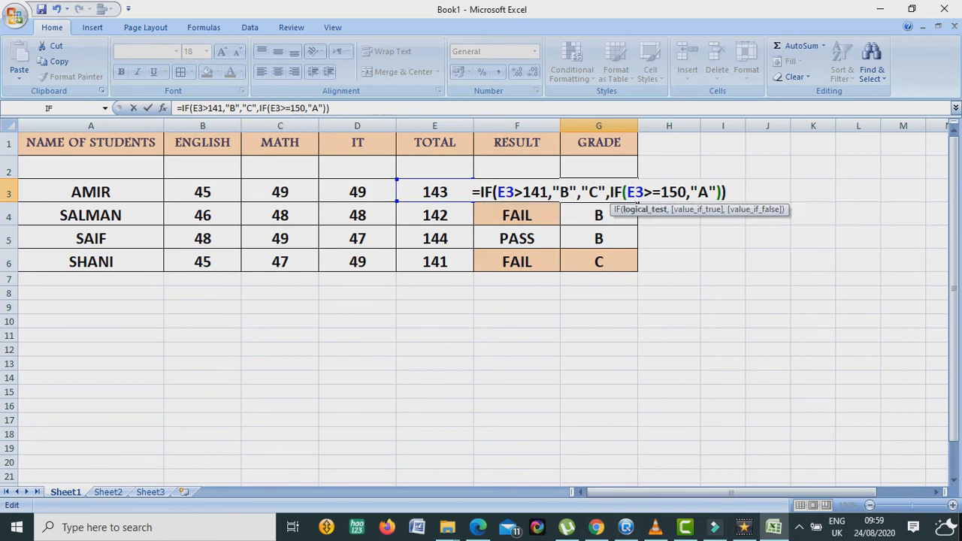
{"action": "key", "text": "BackSpace"}
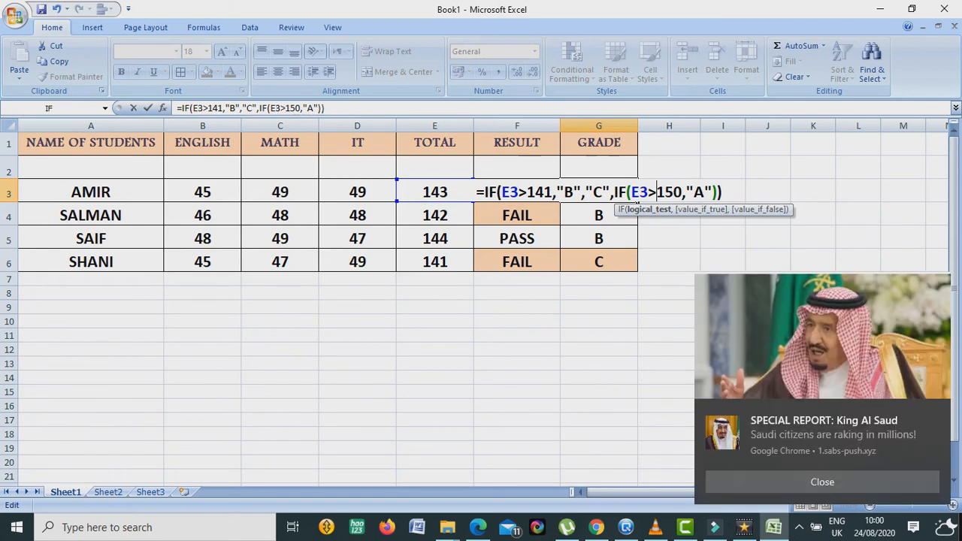
{"action": "left_click", "coordinate": [712, 193]}
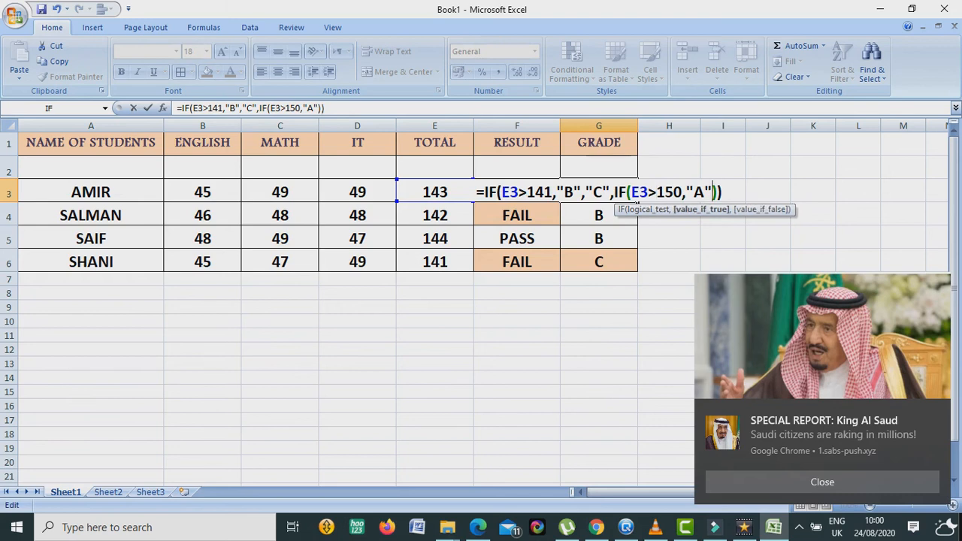
{"action": "type", "text": ",\"B\""}
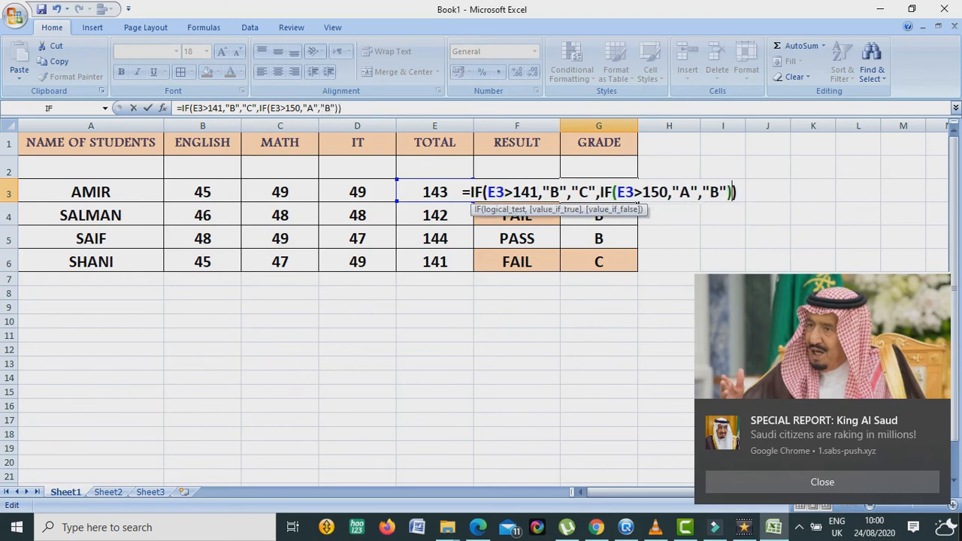
- Check the nested IF example in Chrome, return to Excel, and remove the "C" argument from G3's formula
{"action": "key", "text": "alt+Tab"}
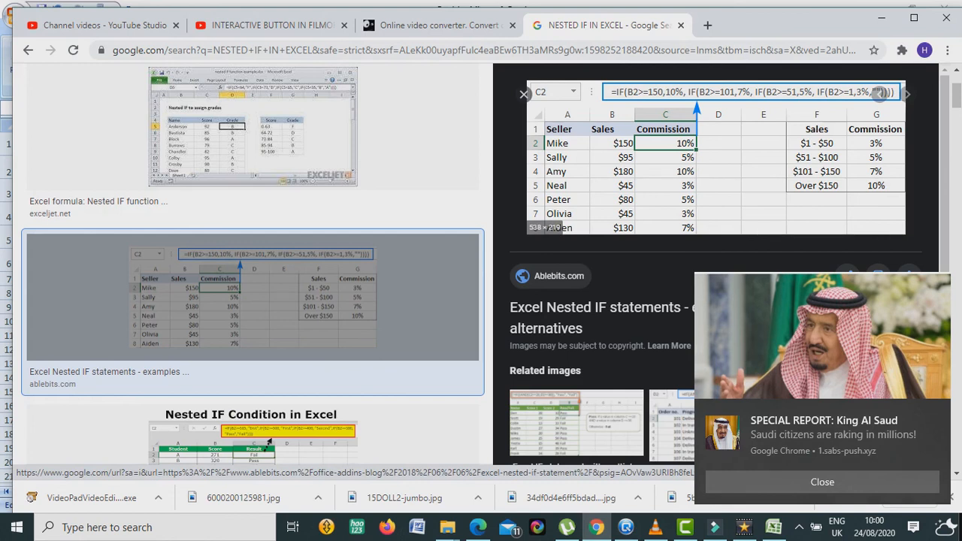
{"action": "key", "text": "alt+Tab"}
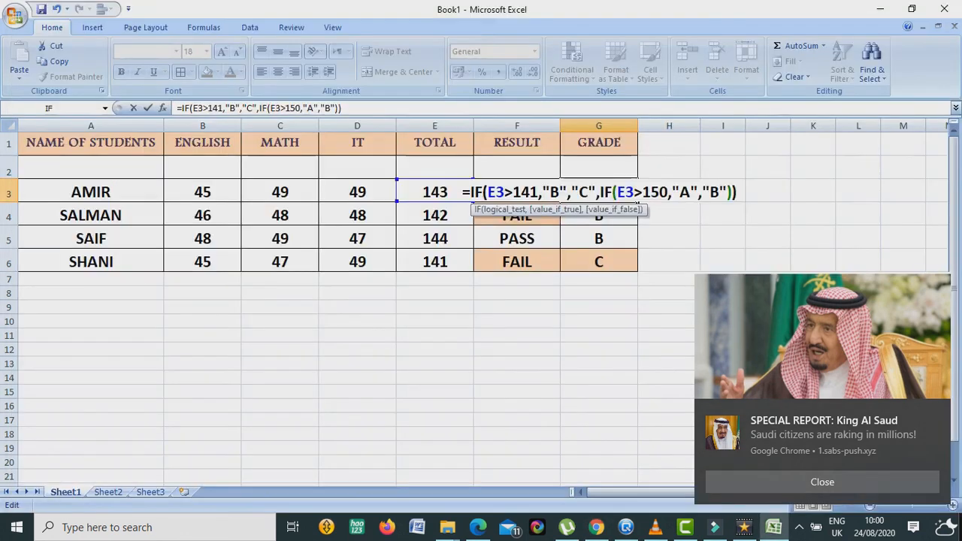
{"action": "left_click", "coordinate": [597, 192]}
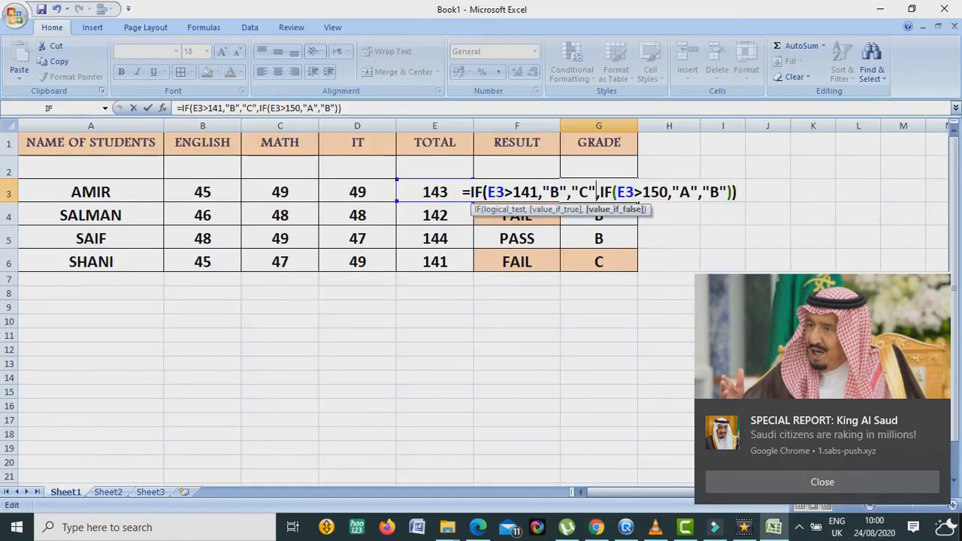
{"action": "key", "text": "BackSpace"}
{"action": "key", "text": "BackSpace"}
{"action": "key", "text": "BackSpace"}
{"action": "key", "text": "BackSpace"}
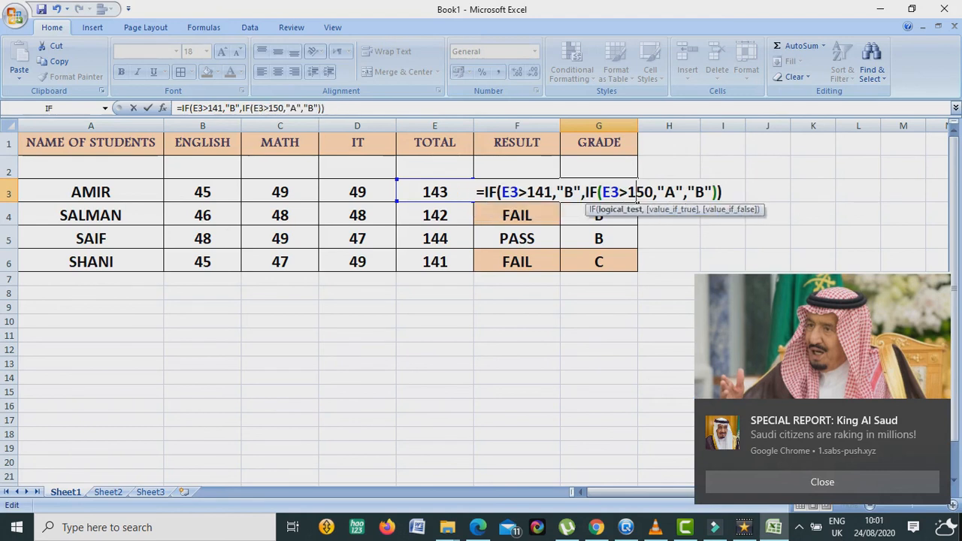
- Remove "B" from the nested IF and enter G3's formula as =IF(E3>141,"B",IF(E3>150,"A"))
{"action": "left_click", "coordinate": [689, 192]}
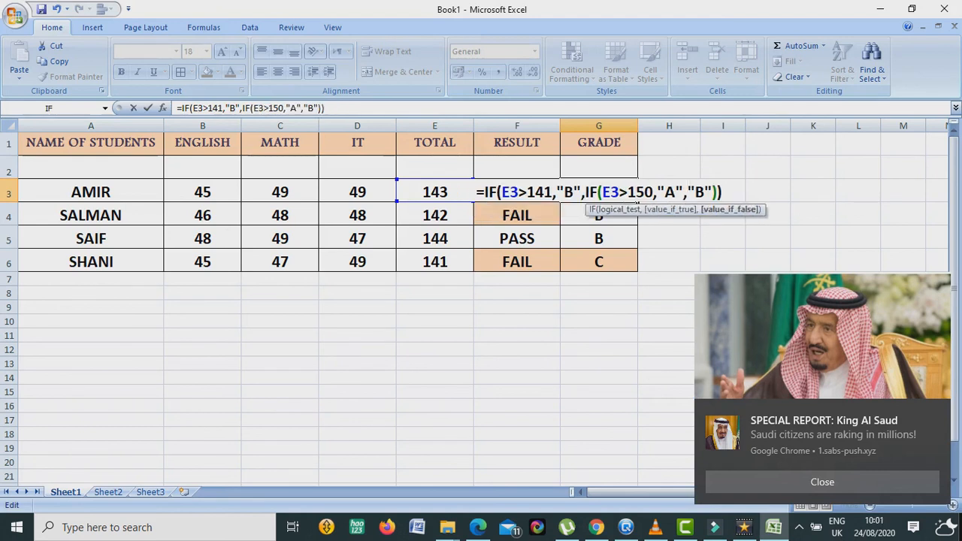
{"action": "key", "text": "BackSpace"}
{"action": "key", "text": "Delete"}
{"action": "key", "text": "Delete"}
{"action": "key", "text": "Delete"}
{"action": "key", "text": "Delete"}
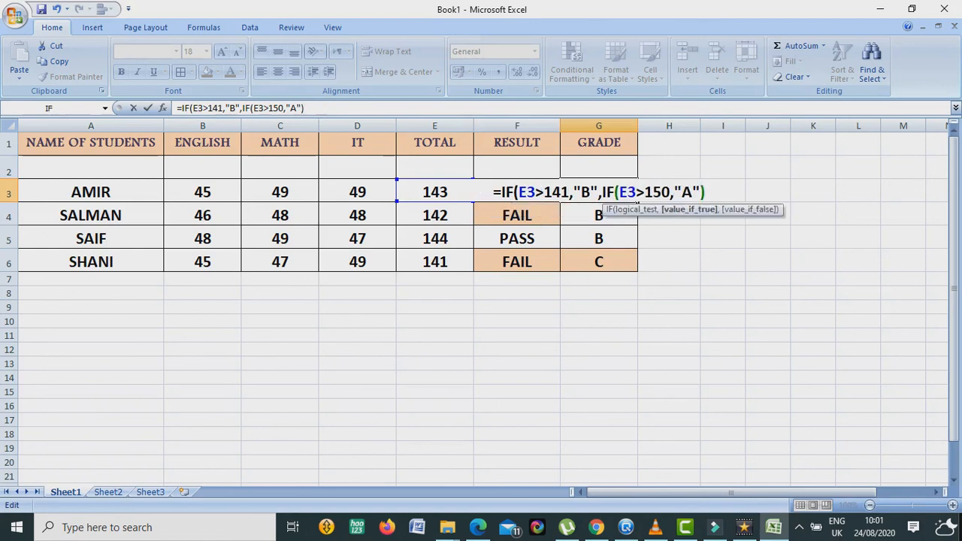
{"action": "key", "text": "Return"}
{"action": "key", "text": "Return"}
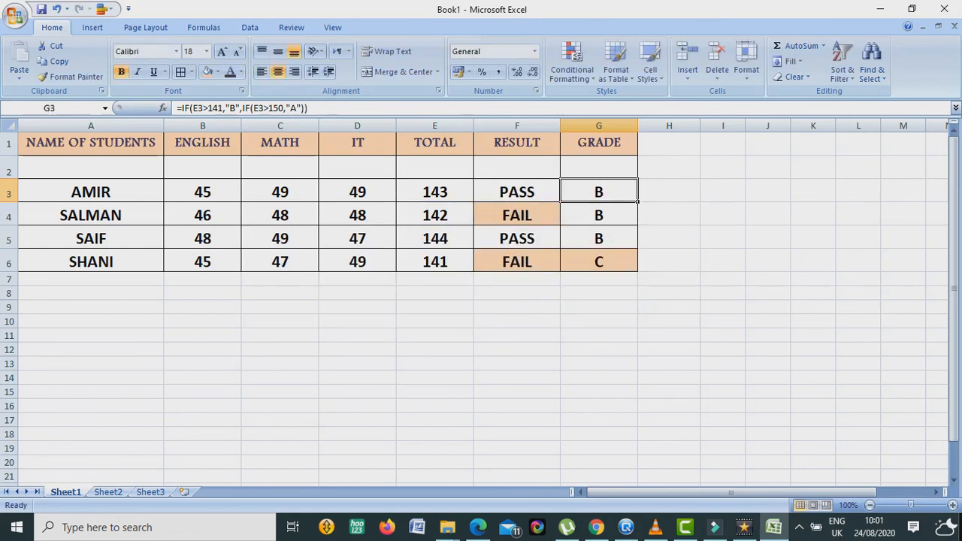
- Replace the greater-than sign in the first IF test of G3's formula with a less-than sign and enter the formula
{"action": "double_click", "coordinate": [626, 192]}
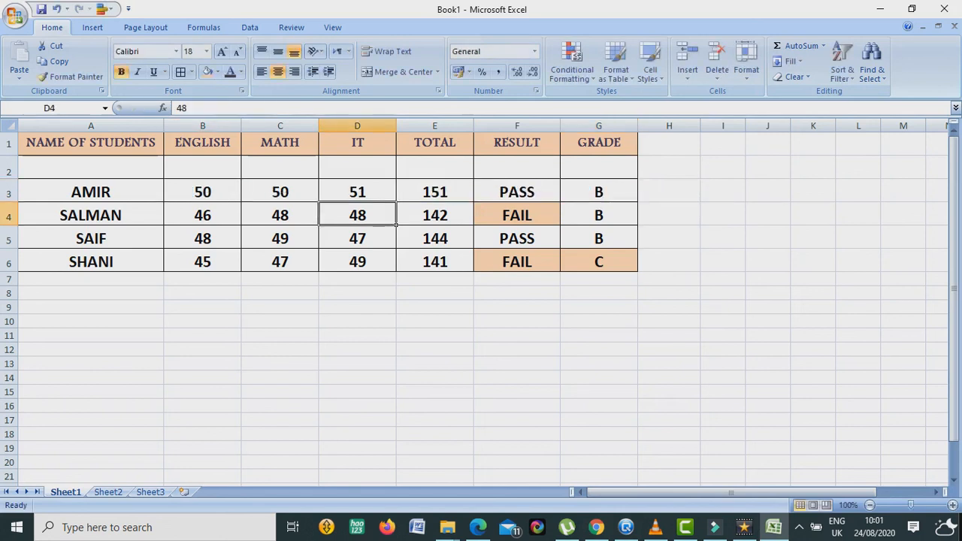
{"action": "double_click", "coordinate": [580, 192]}
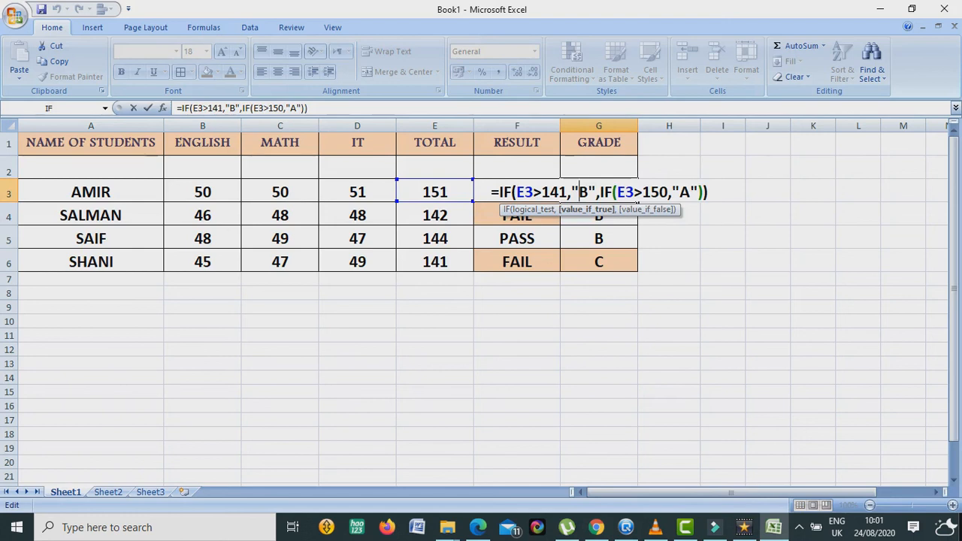
{"action": "left_click", "coordinate": [567, 192]}
{"action": "key", "text": "BackSpace"}
{"action": "type", "text": "<"}
{"action": "key", "text": "Return"}
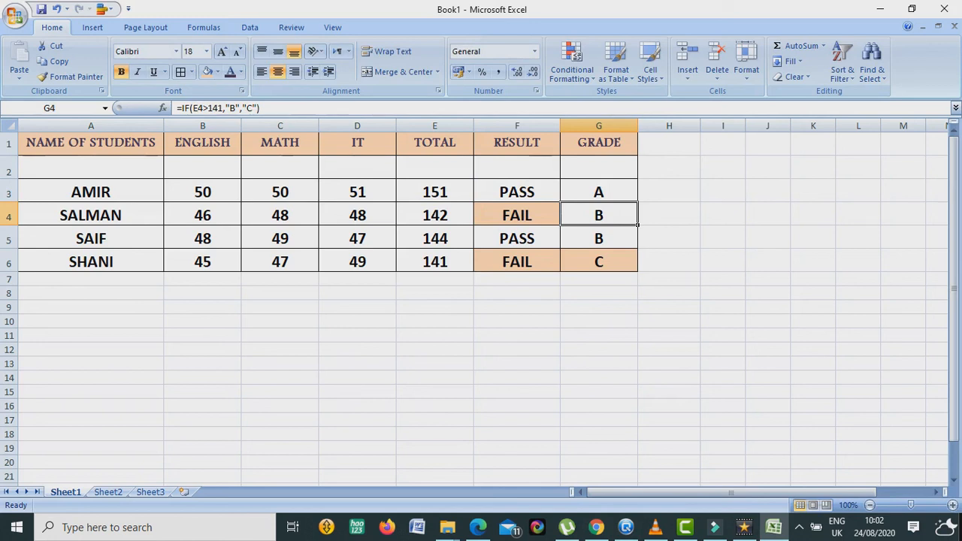
- Clear the grade entries from cells G3 to G6 of the marksheet
{"action": "mouse_move", "coordinate": [744, 527]}
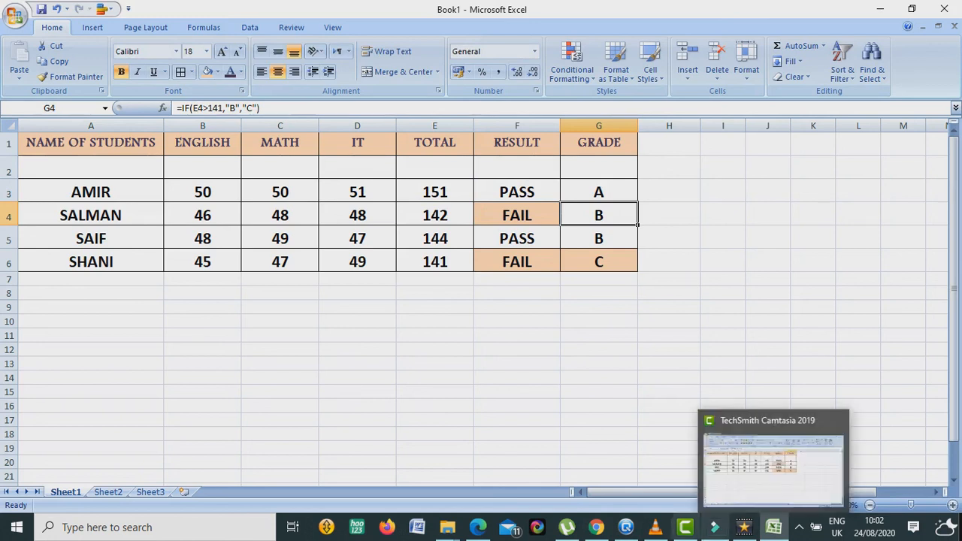
{"action": "left_click_drag", "start_coordinate": [598, 192], "coordinate": [598, 261]}
{"action": "key", "text": "Delete"}
- Begin a new IF formula in G3 with the test E3<140 and "B" as its value if true
{"action": "mouse_move", "coordinate": [656, 527]}
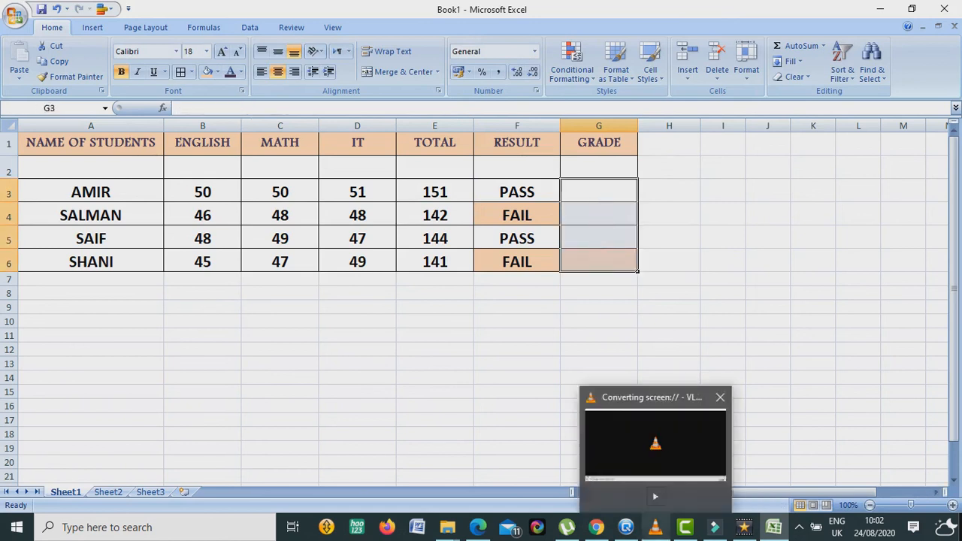
{"action": "left_click", "coordinate": [599, 192]}
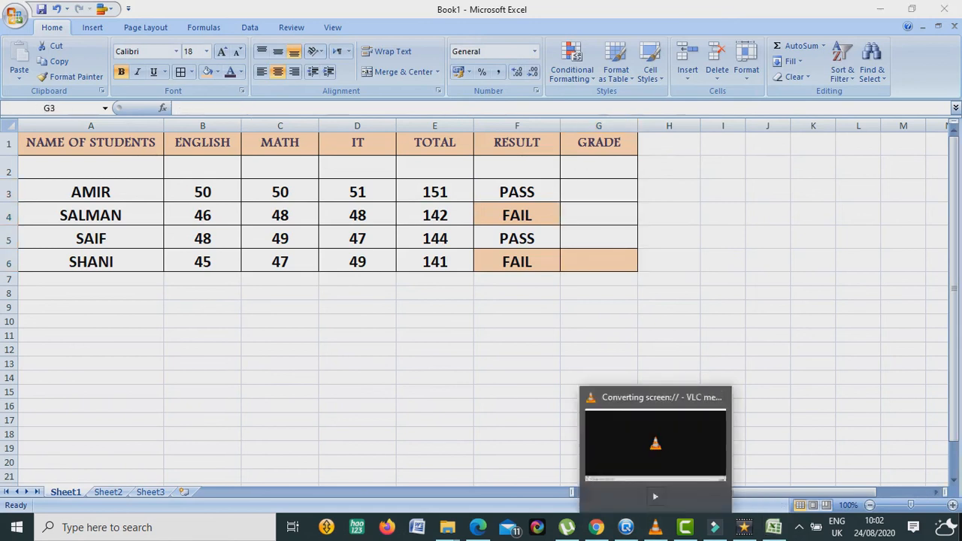
{"action": "type", "text": "=IF("}
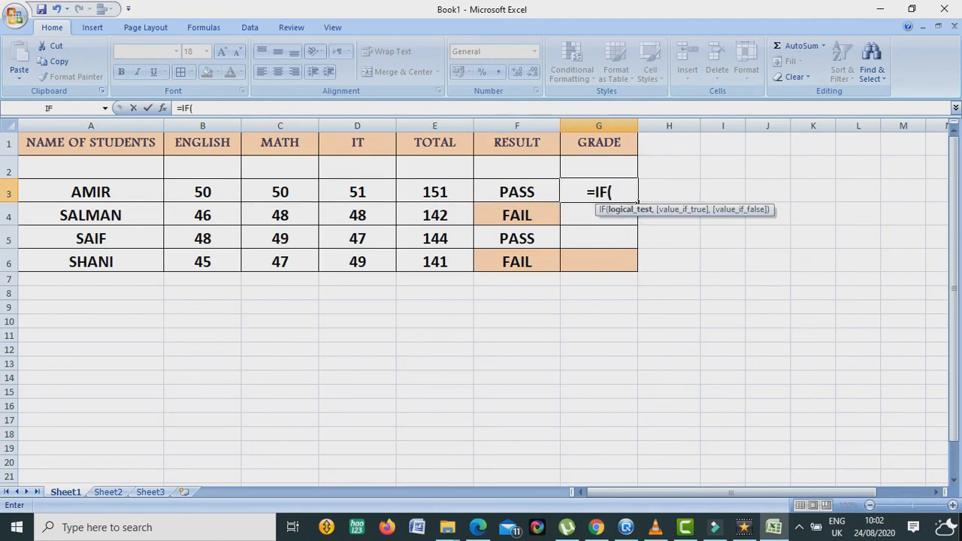
{"action": "left_click", "coordinate": [435, 192]}
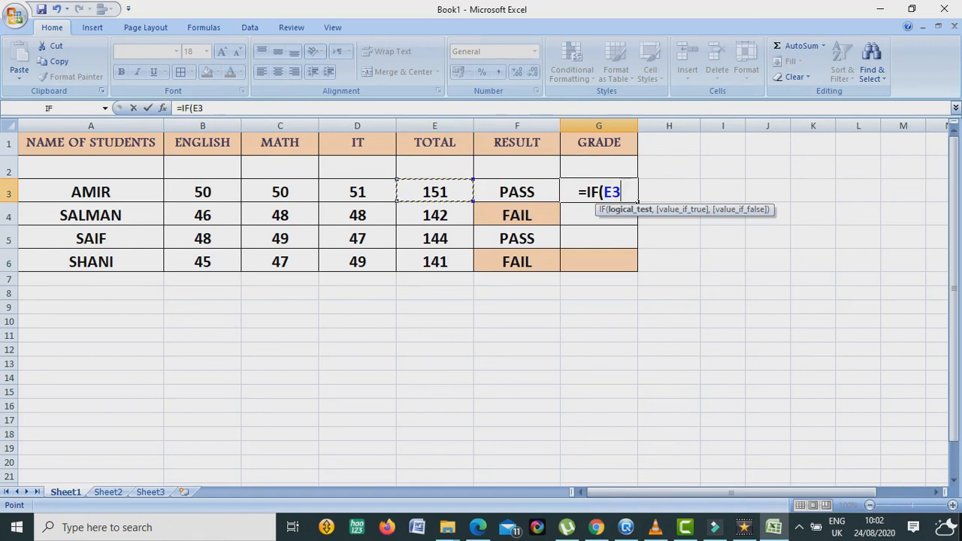
{"action": "type", "text": "<140"}
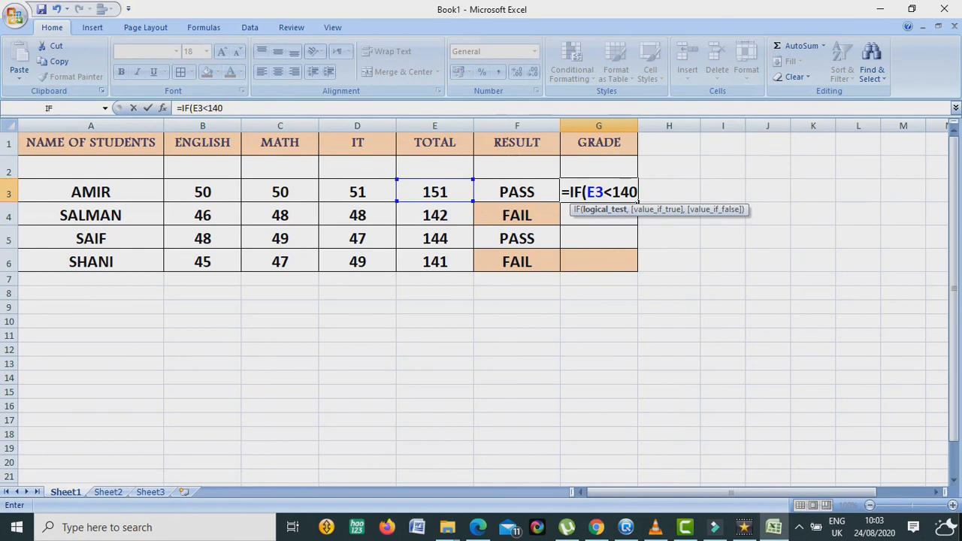
{"action": "type", "text": ","}
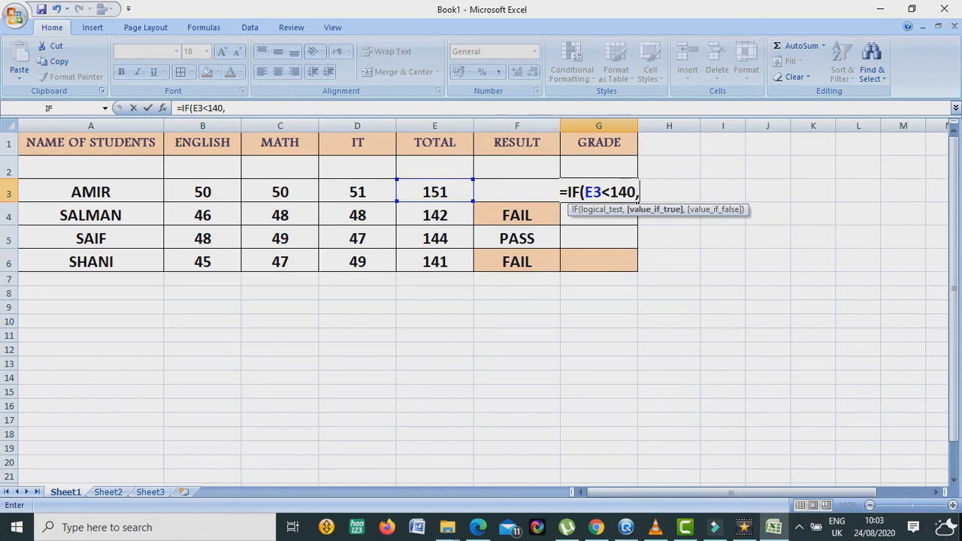
{"action": "type", "text": "\""}
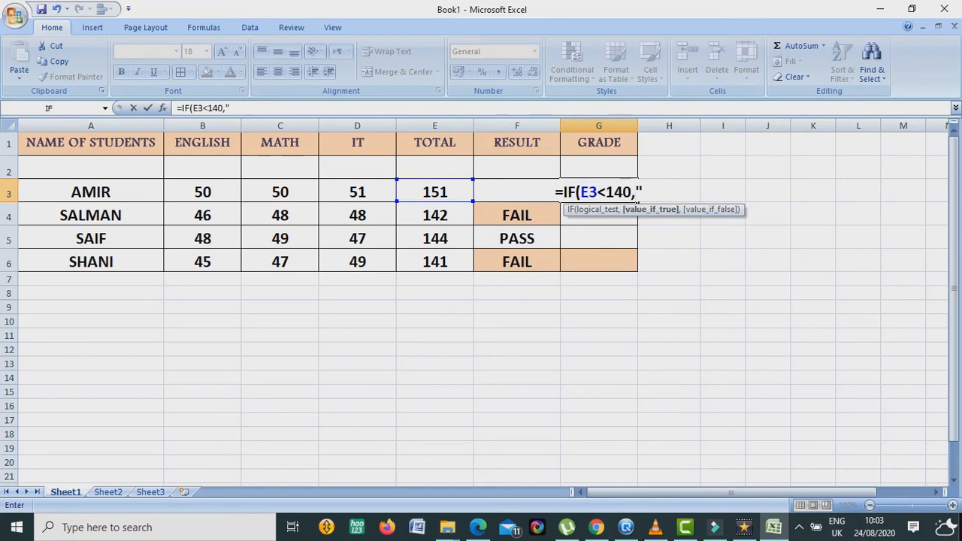
{"action": "type", "text": "B"}
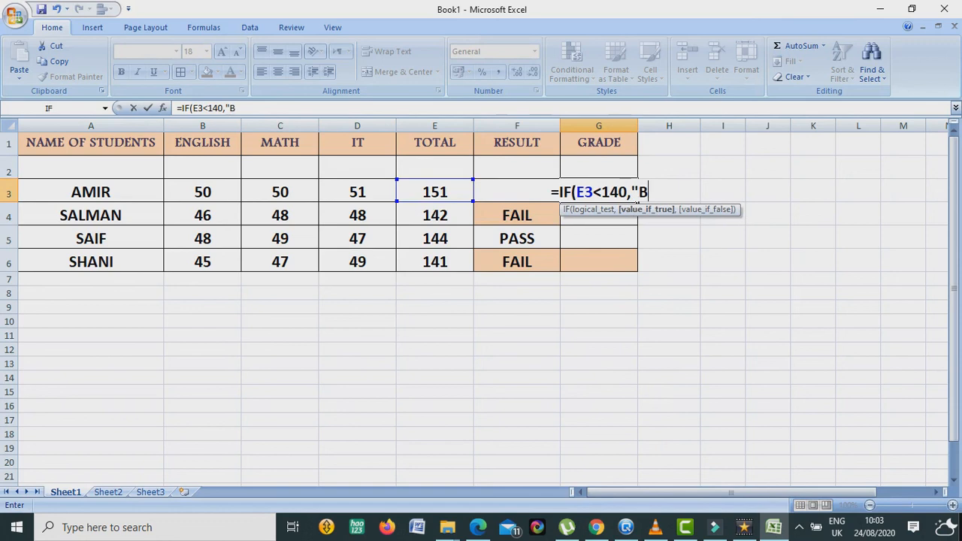
{"action": "type", "text": "\""}
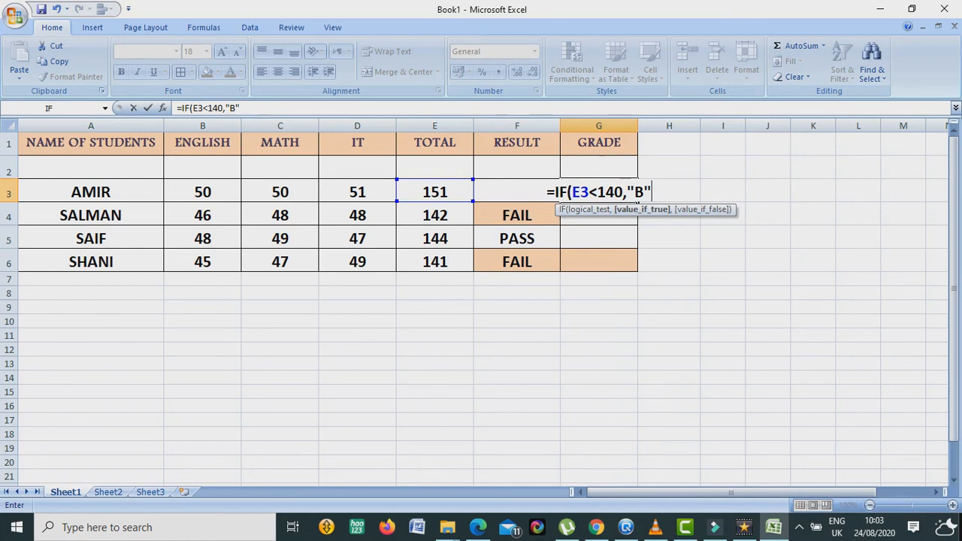
{"action": "type", "text": ","}
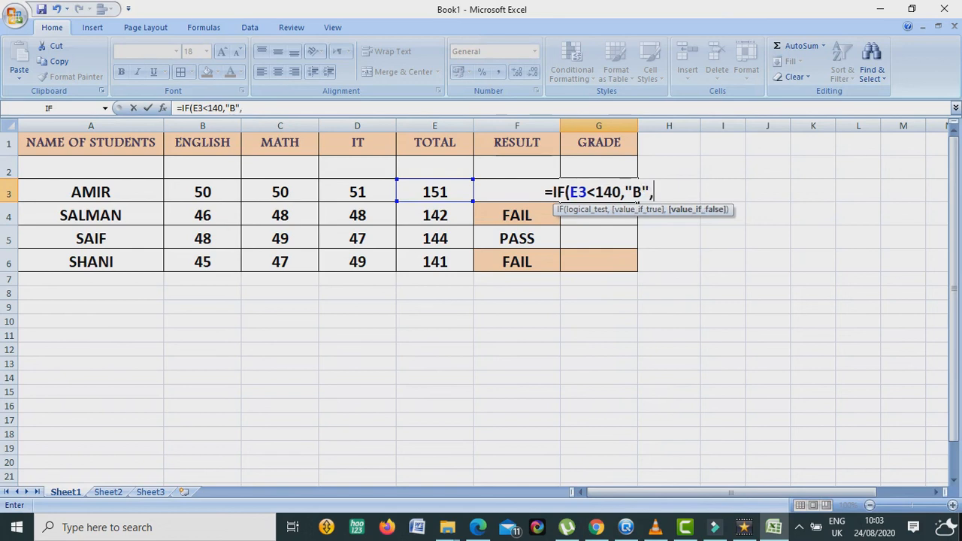
- Nest a second IF as the value if false in G3's formula, with the test E3>140, and begin its text value if true
{"action": "type", "text": "IF"}
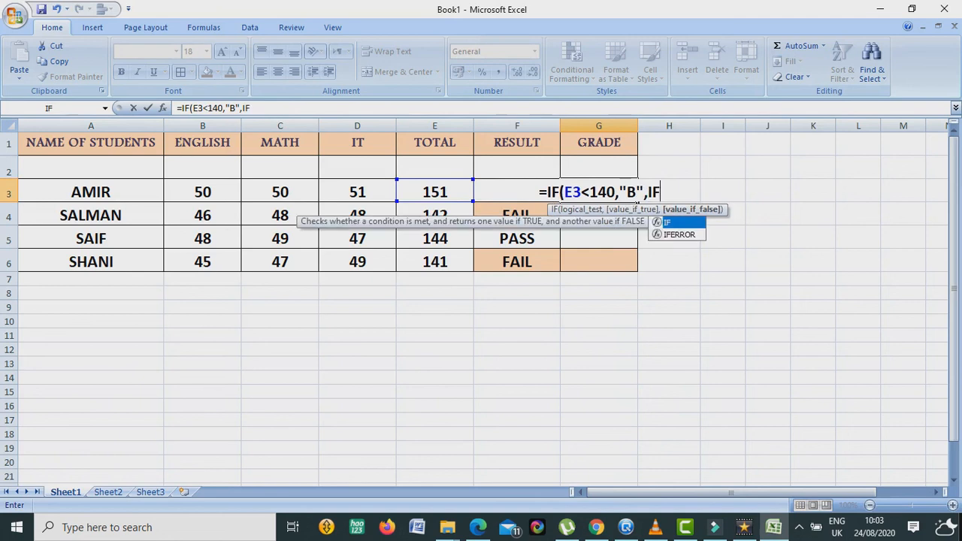
{"action": "type", "text": "("}
{"action": "left_click", "coordinate": [435, 192]}
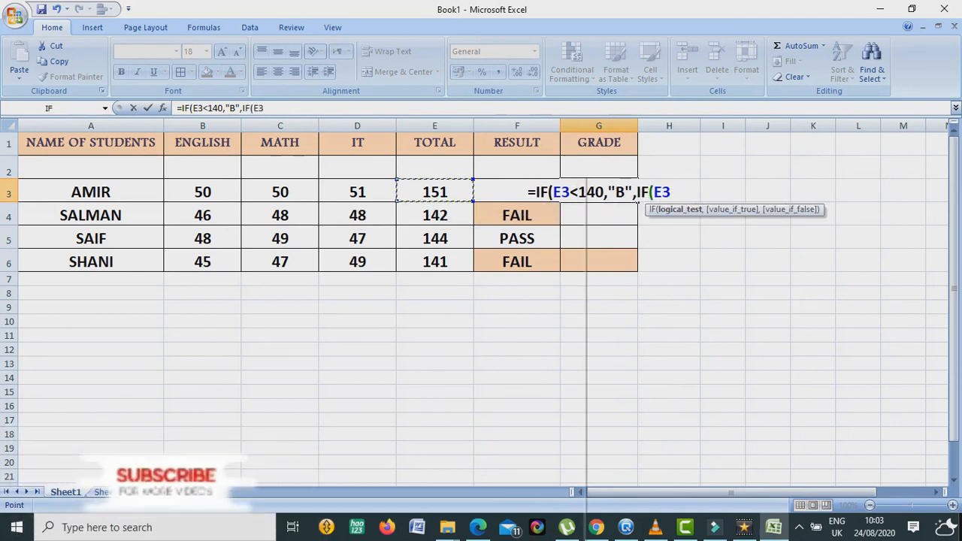
{"action": "type", "text": "<"}
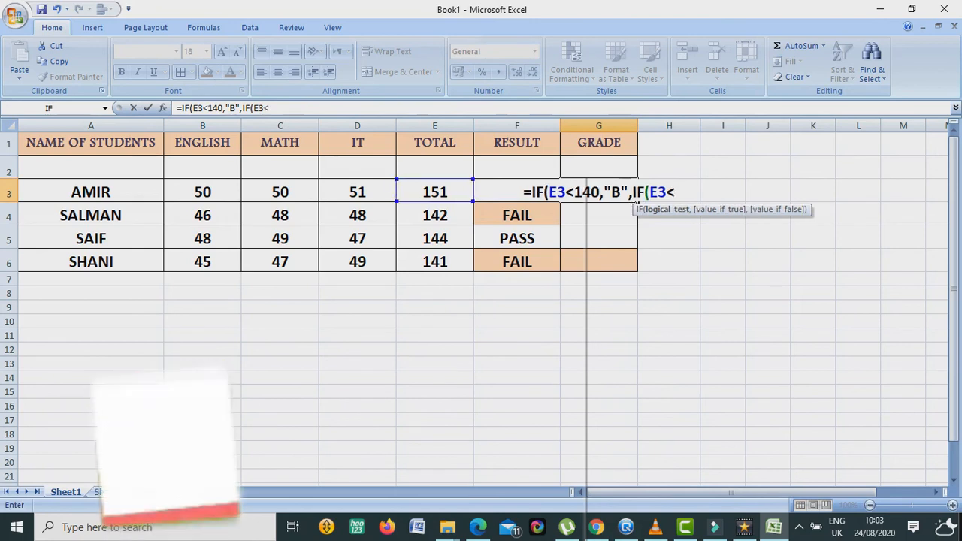
{"action": "key", "text": "BackSpace"}
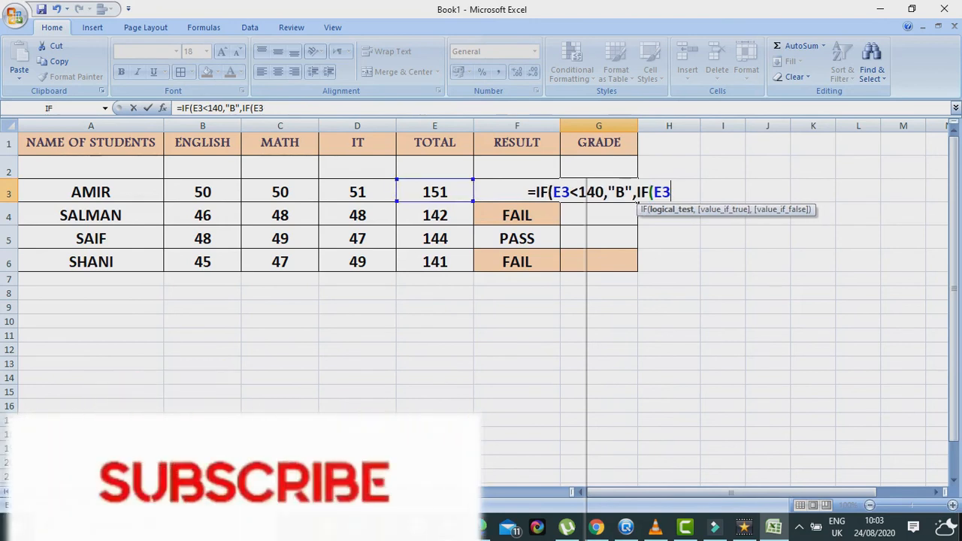
{"action": "type", "text": ">140"}
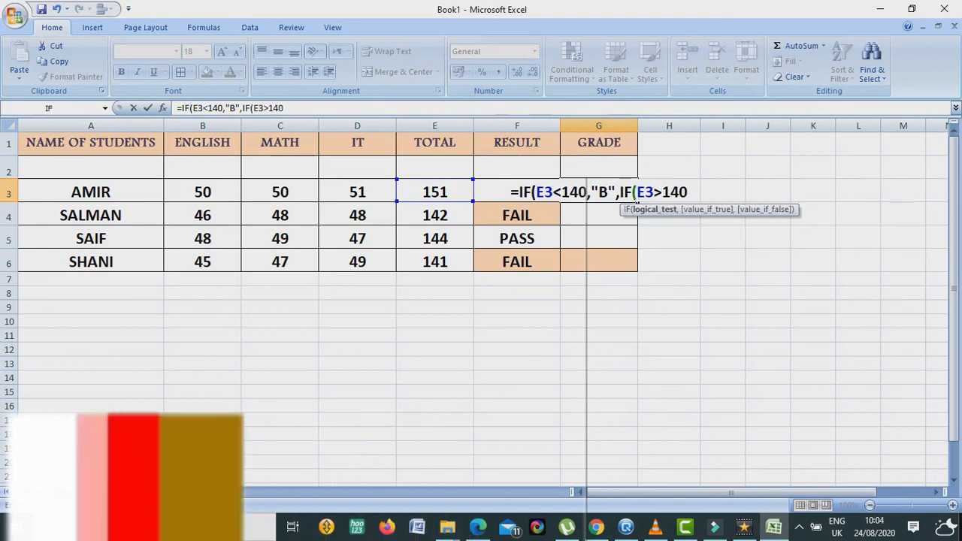
{"action": "type", "text": ","}
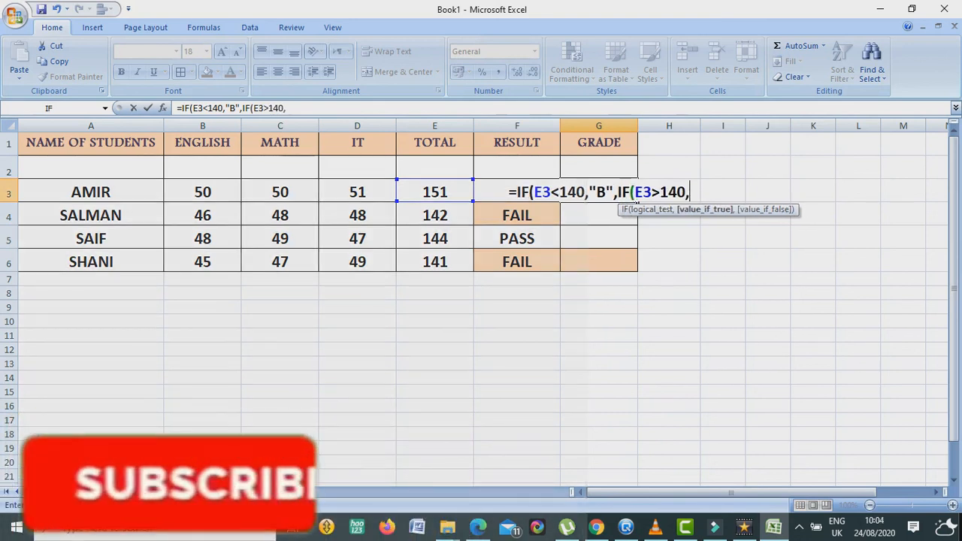
{"action": "type", "text": "\""}
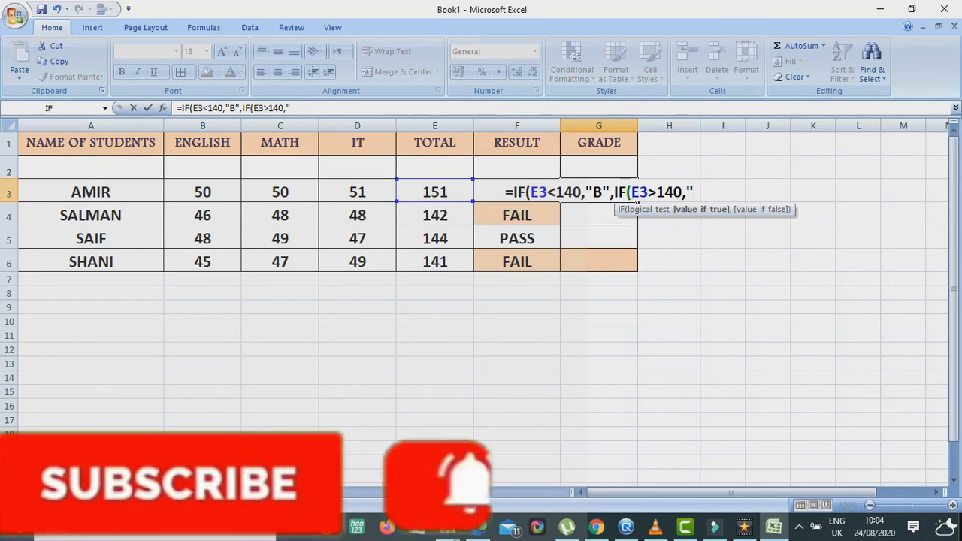